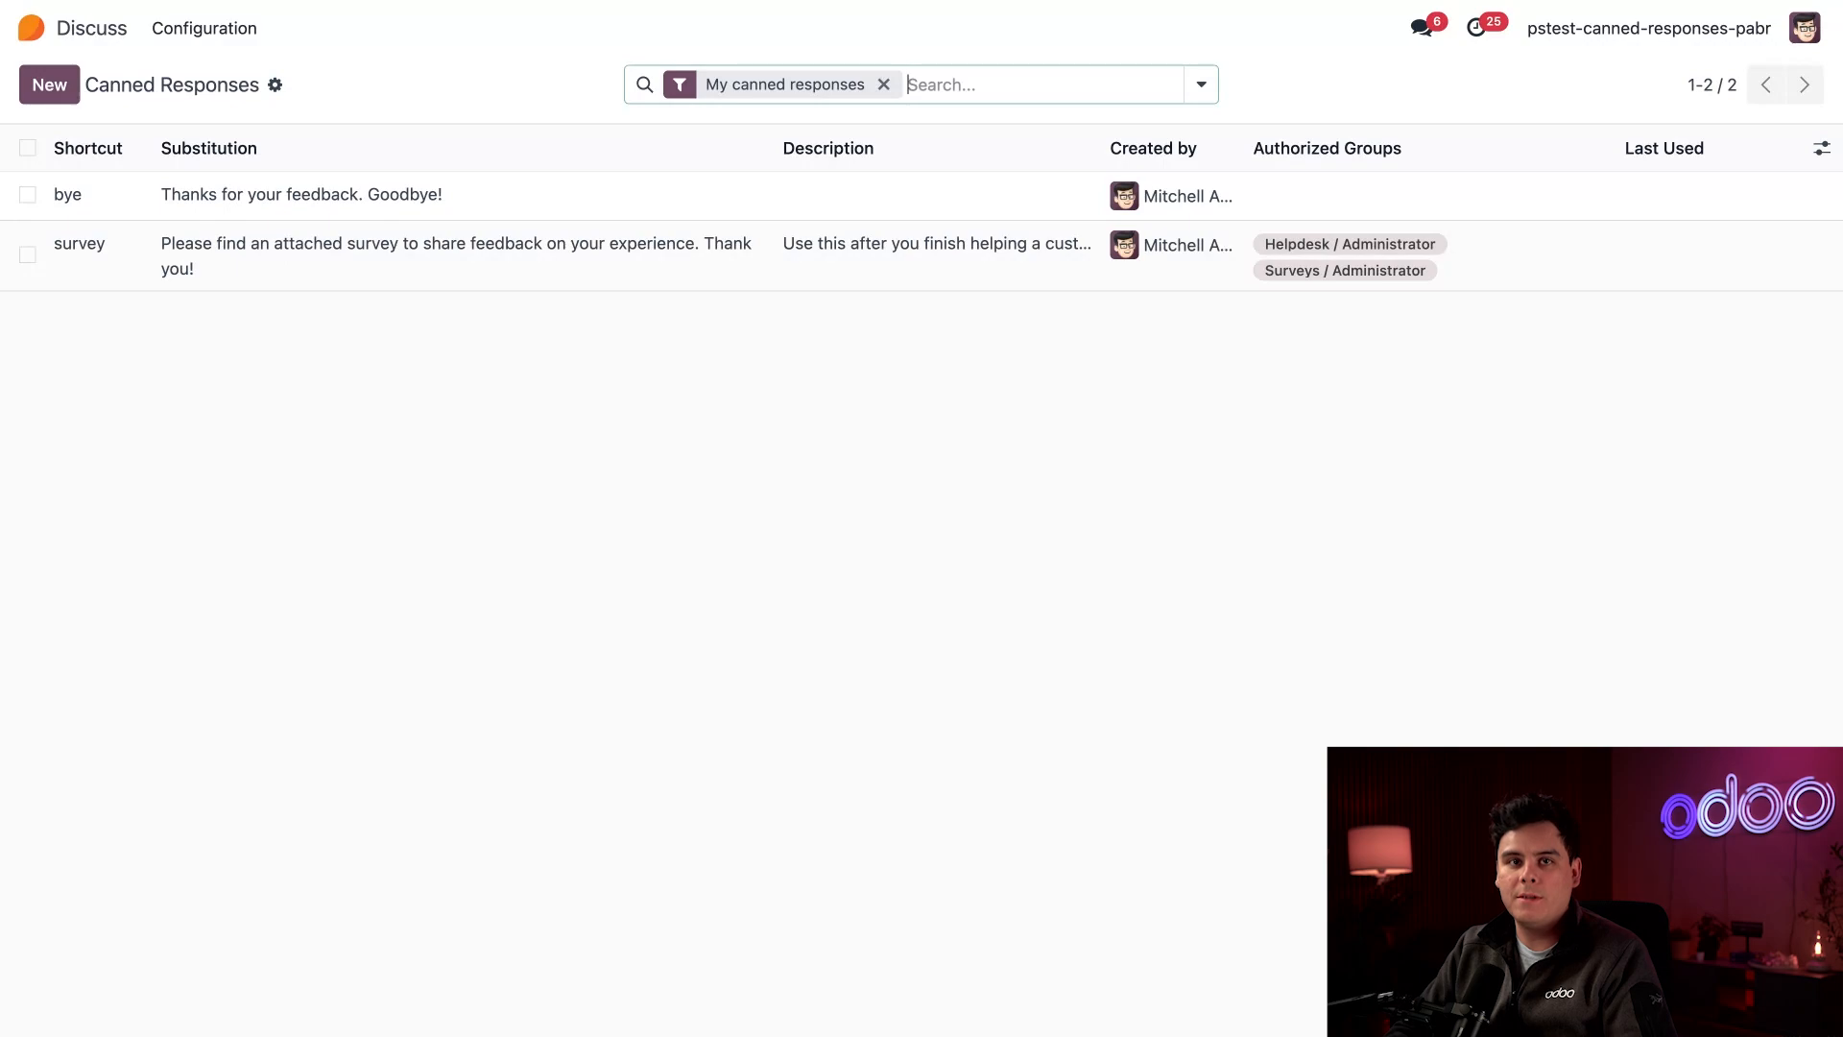
# Add a canned response with shortcut "hello" and substitution thanking the customer for contacting the support team, introducing the agent by name, and asking how to help
pyautogui.click(40, 86)
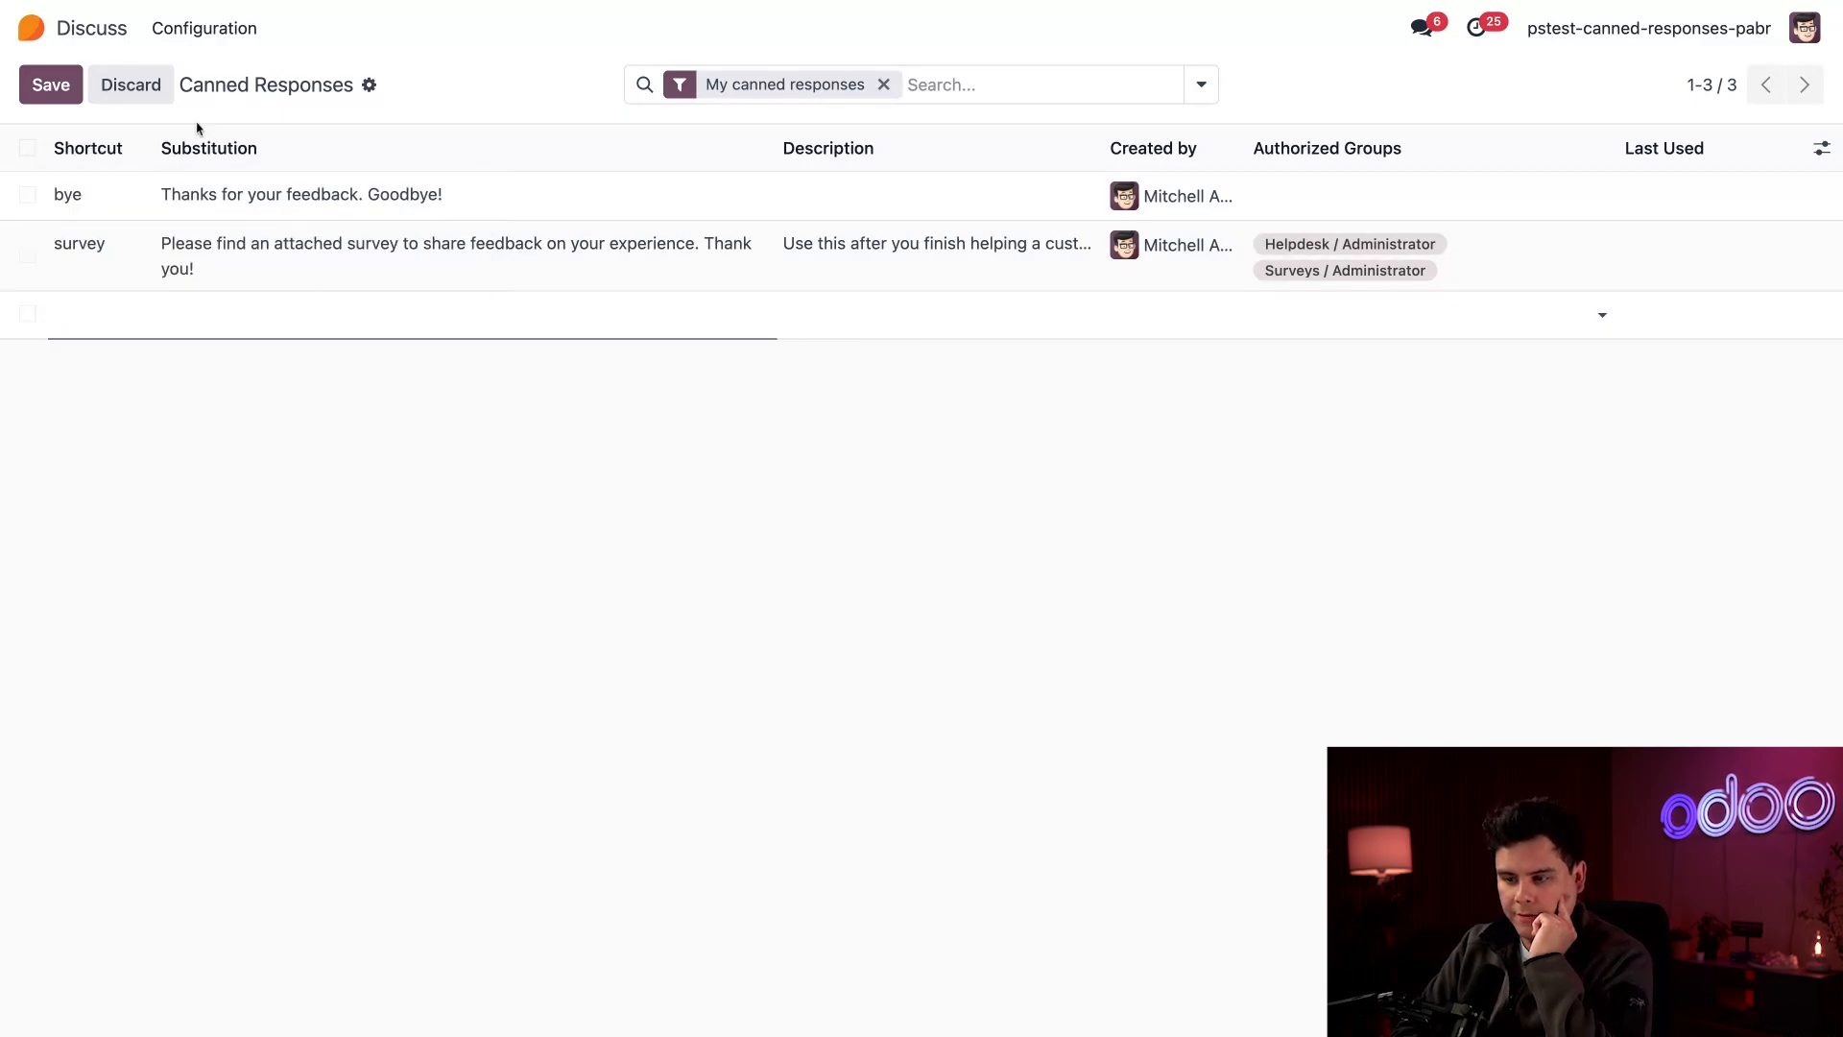
pyautogui.moveTo(246, 157)
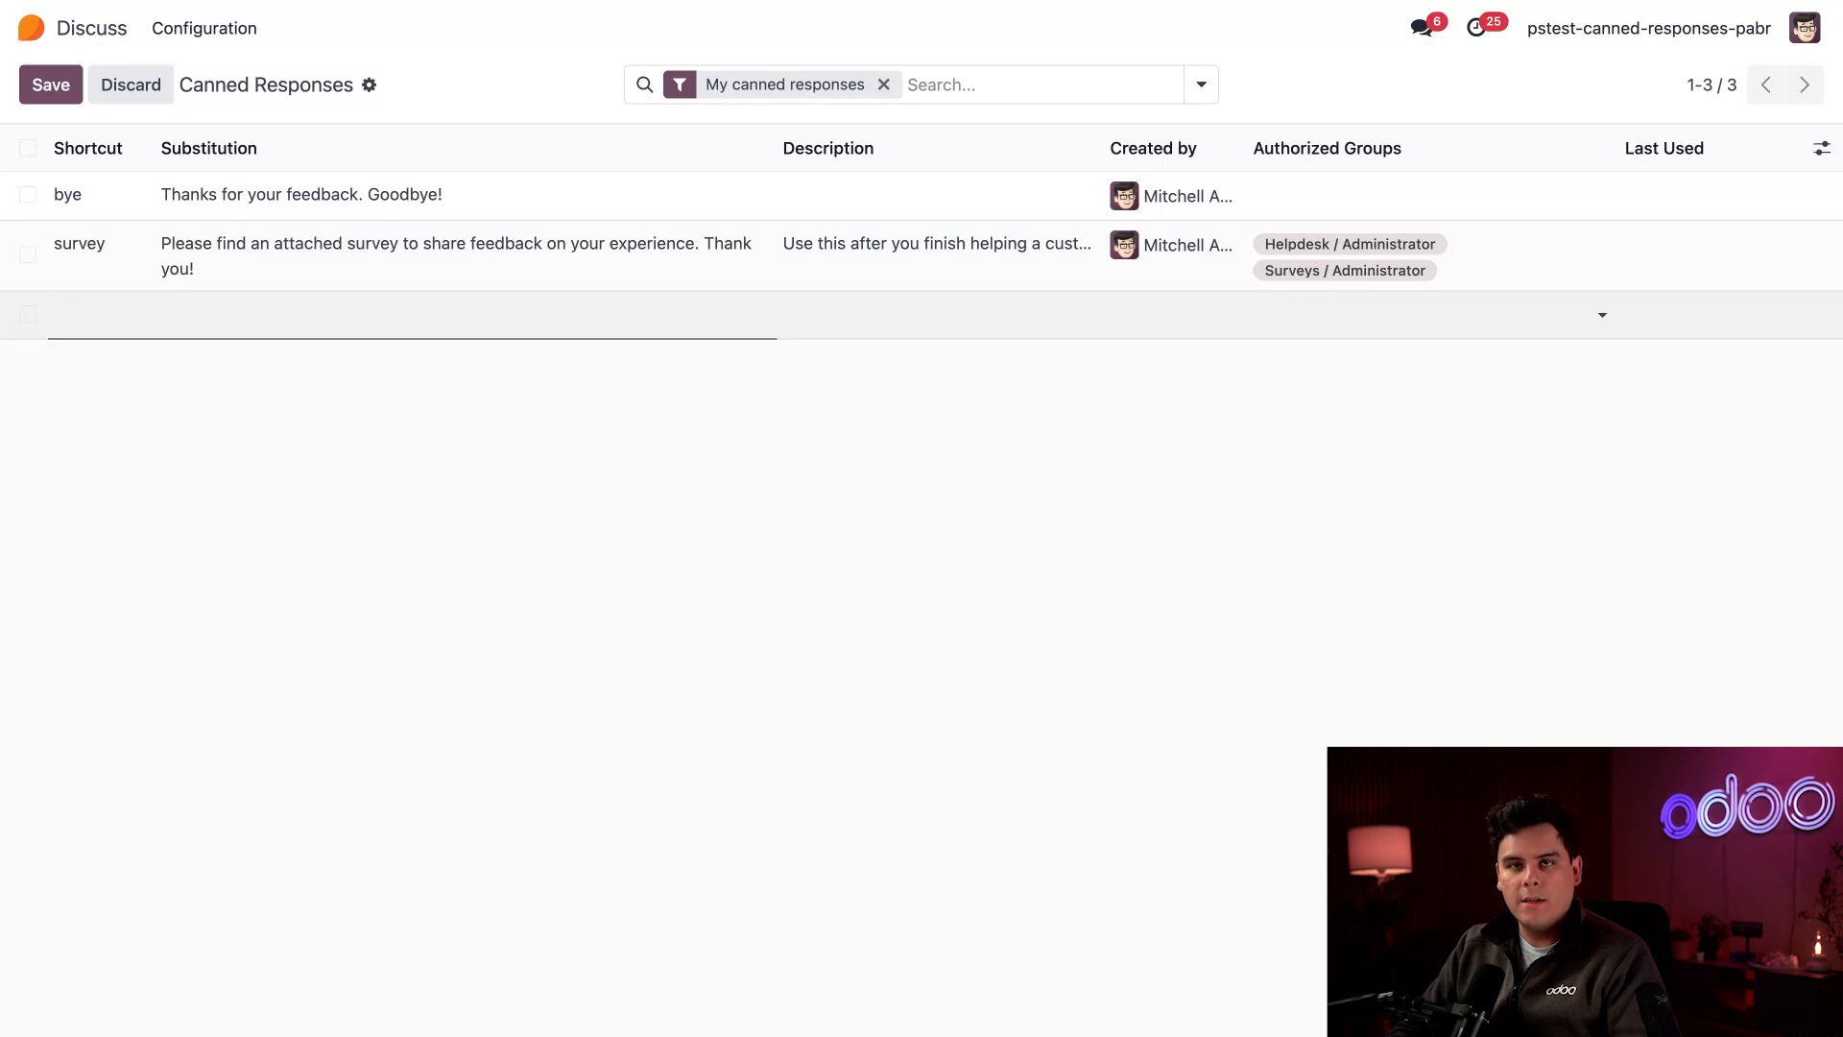
pyautogui.write('hello')
pyautogui.click(222, 311)
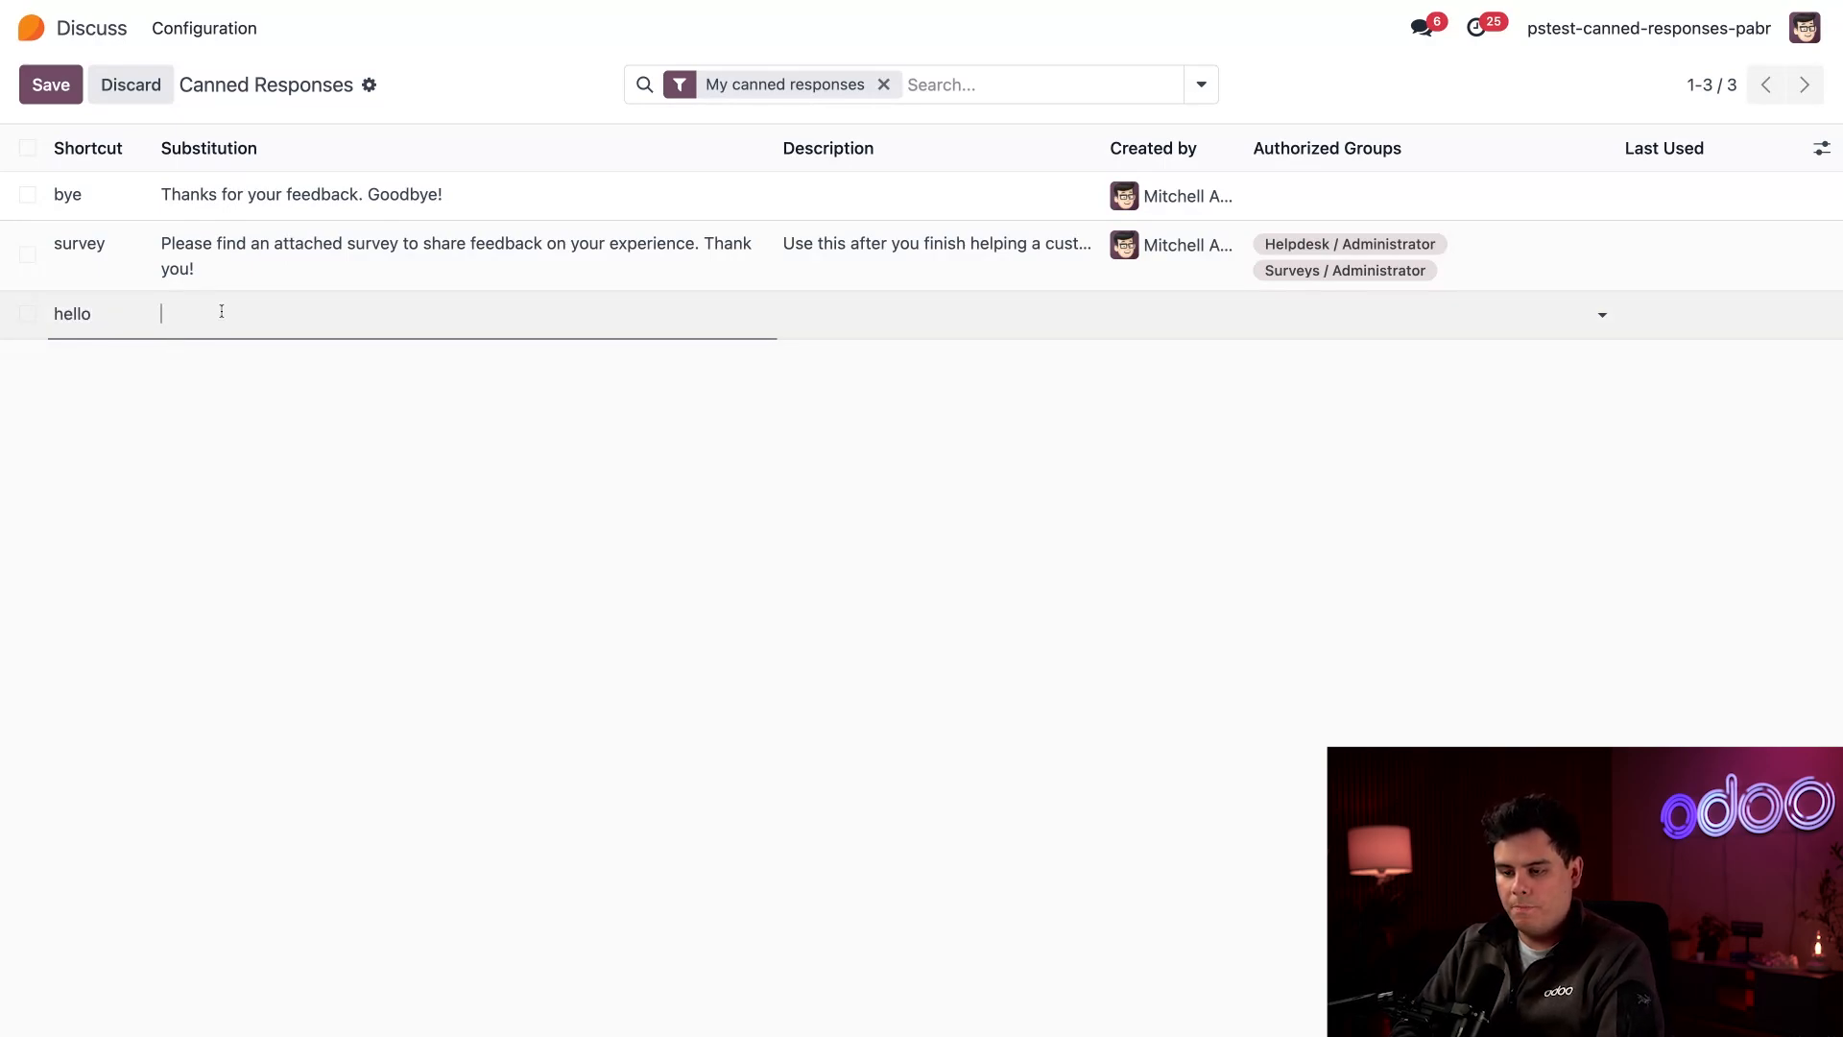
pyautogui.write("Hello, thank you for contacting our support team. My name is Jose, and I'll be assisting you today. How may I help you?")
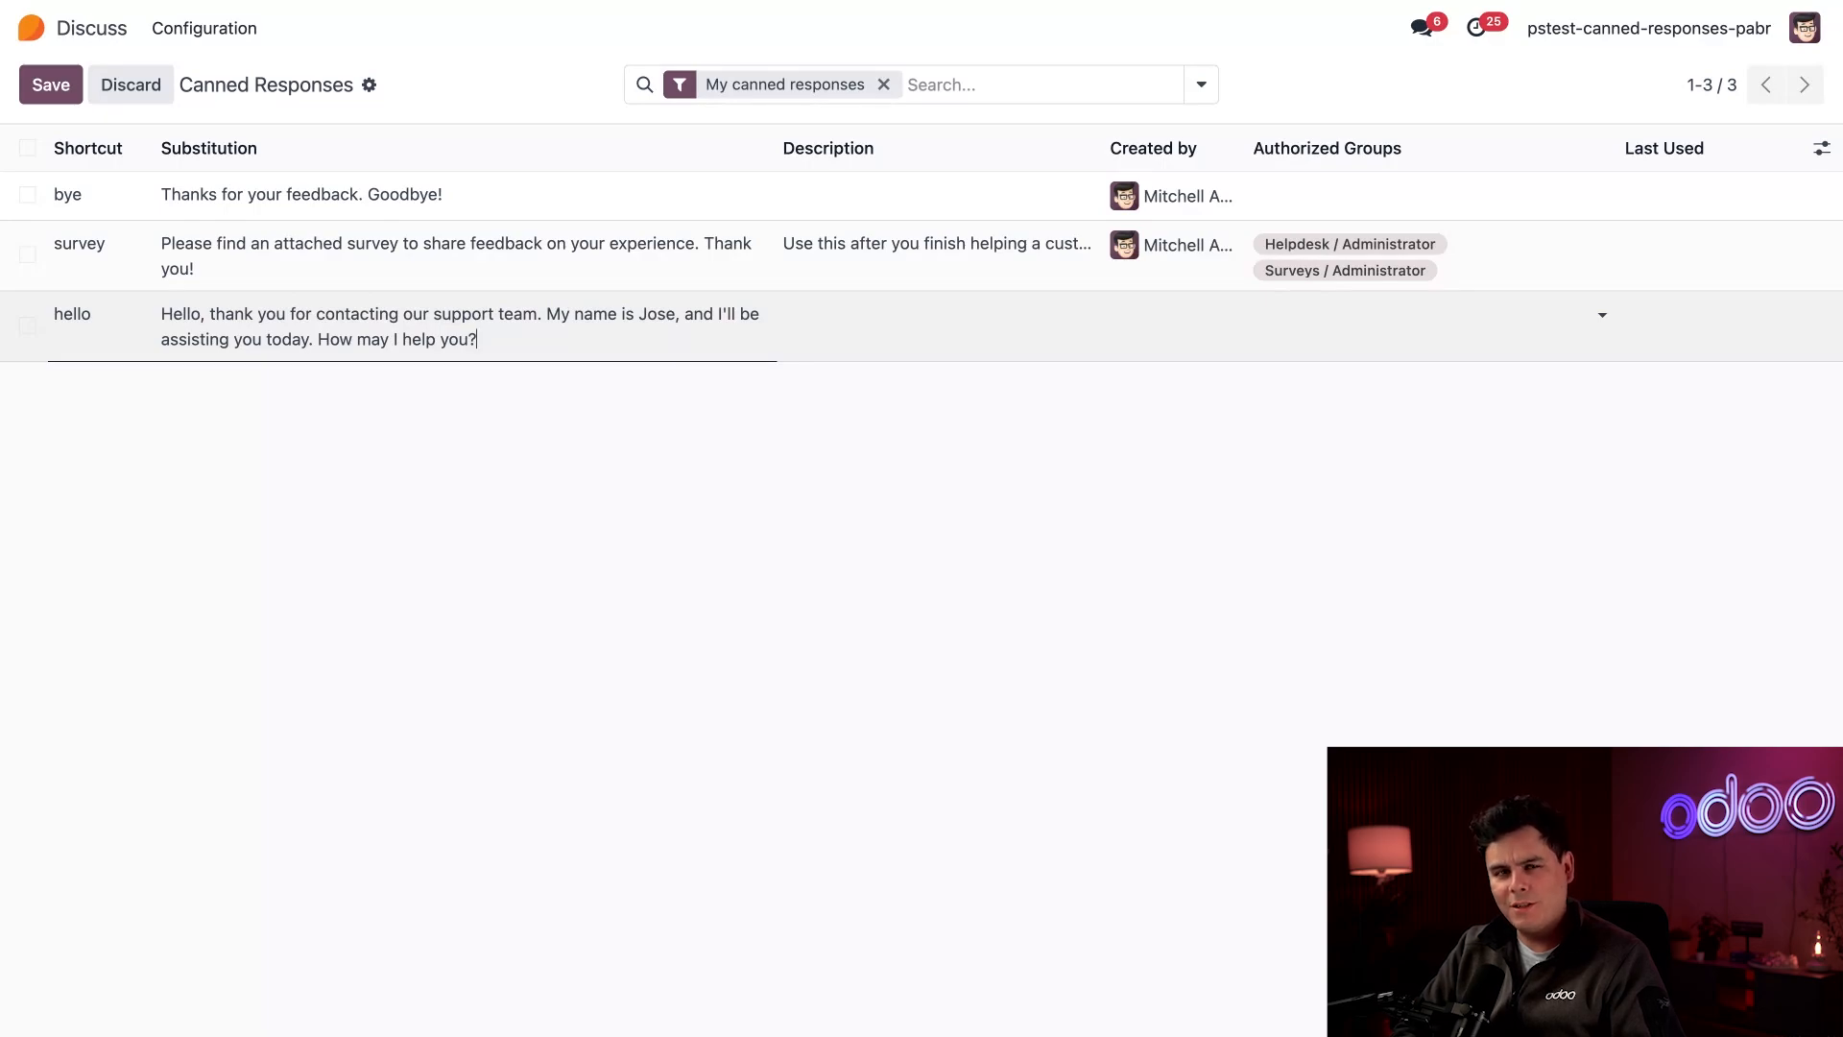
# Set the hello response's description to "Use this as an initial greeting" and save the entry
pyautogui.click(873, 322)
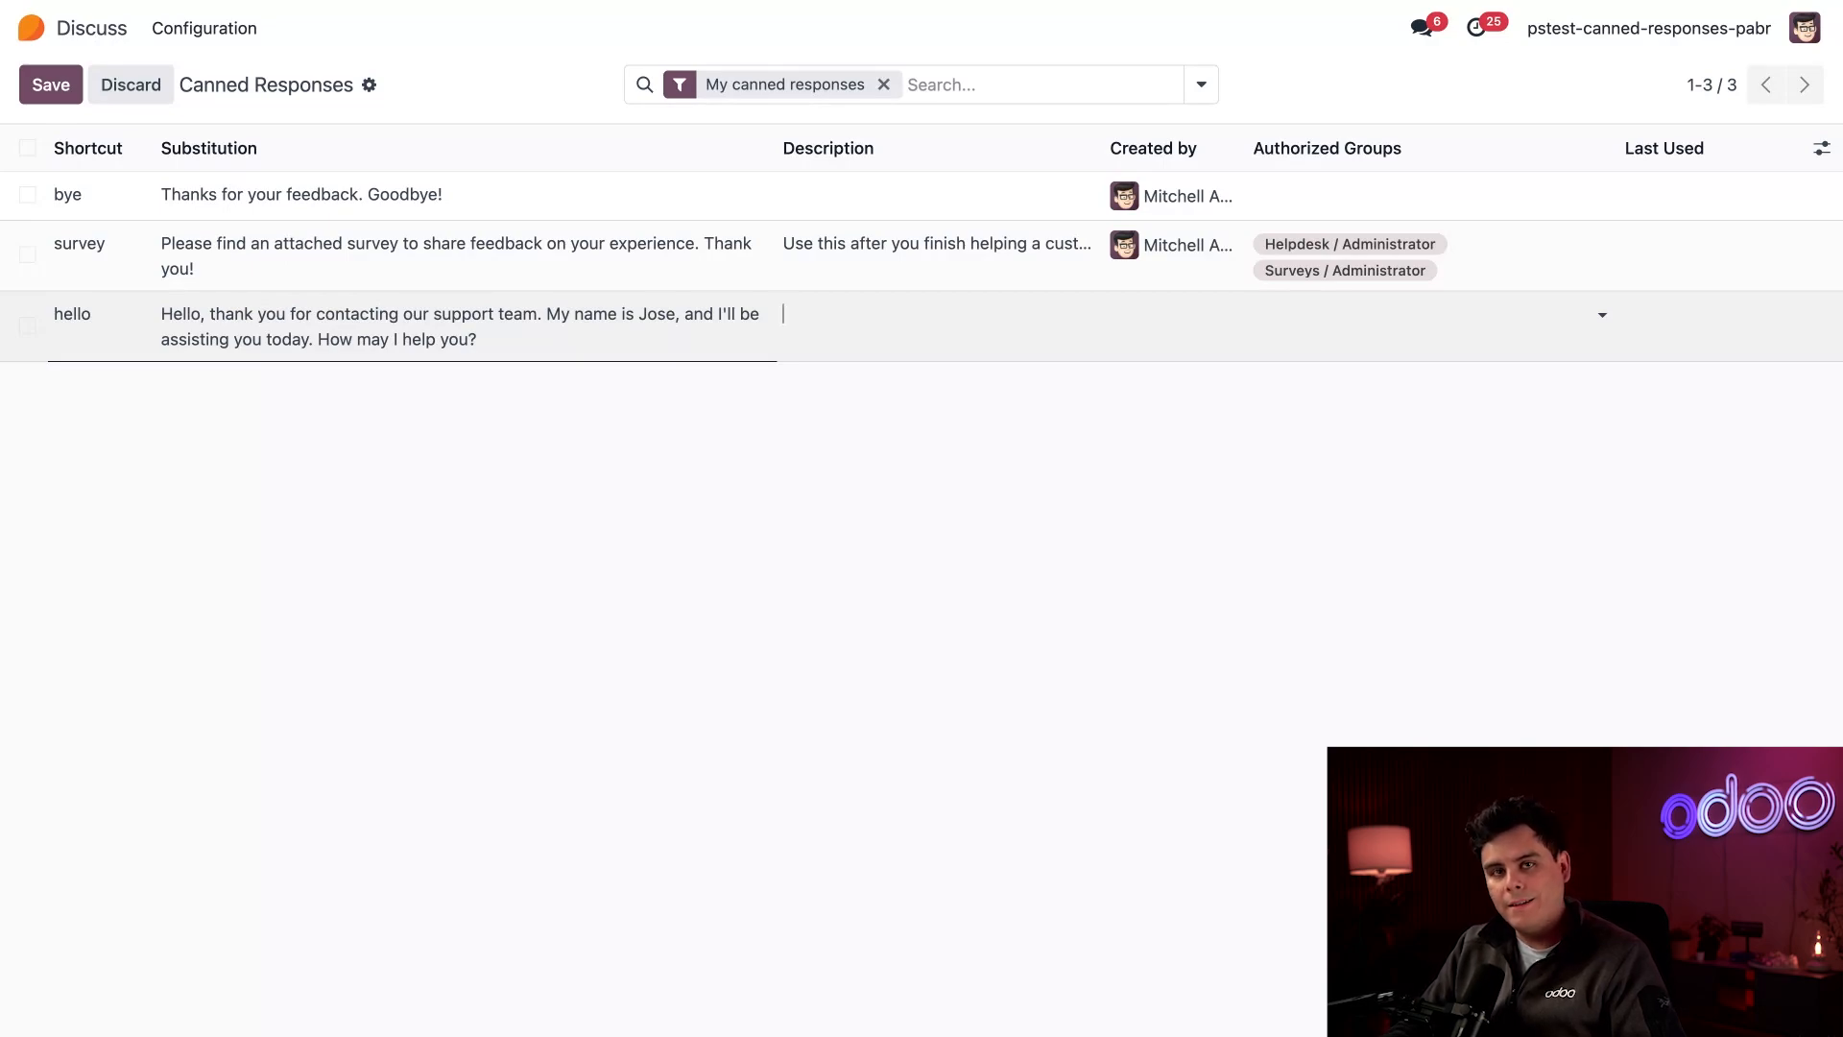
pyautogui.write('Use t')
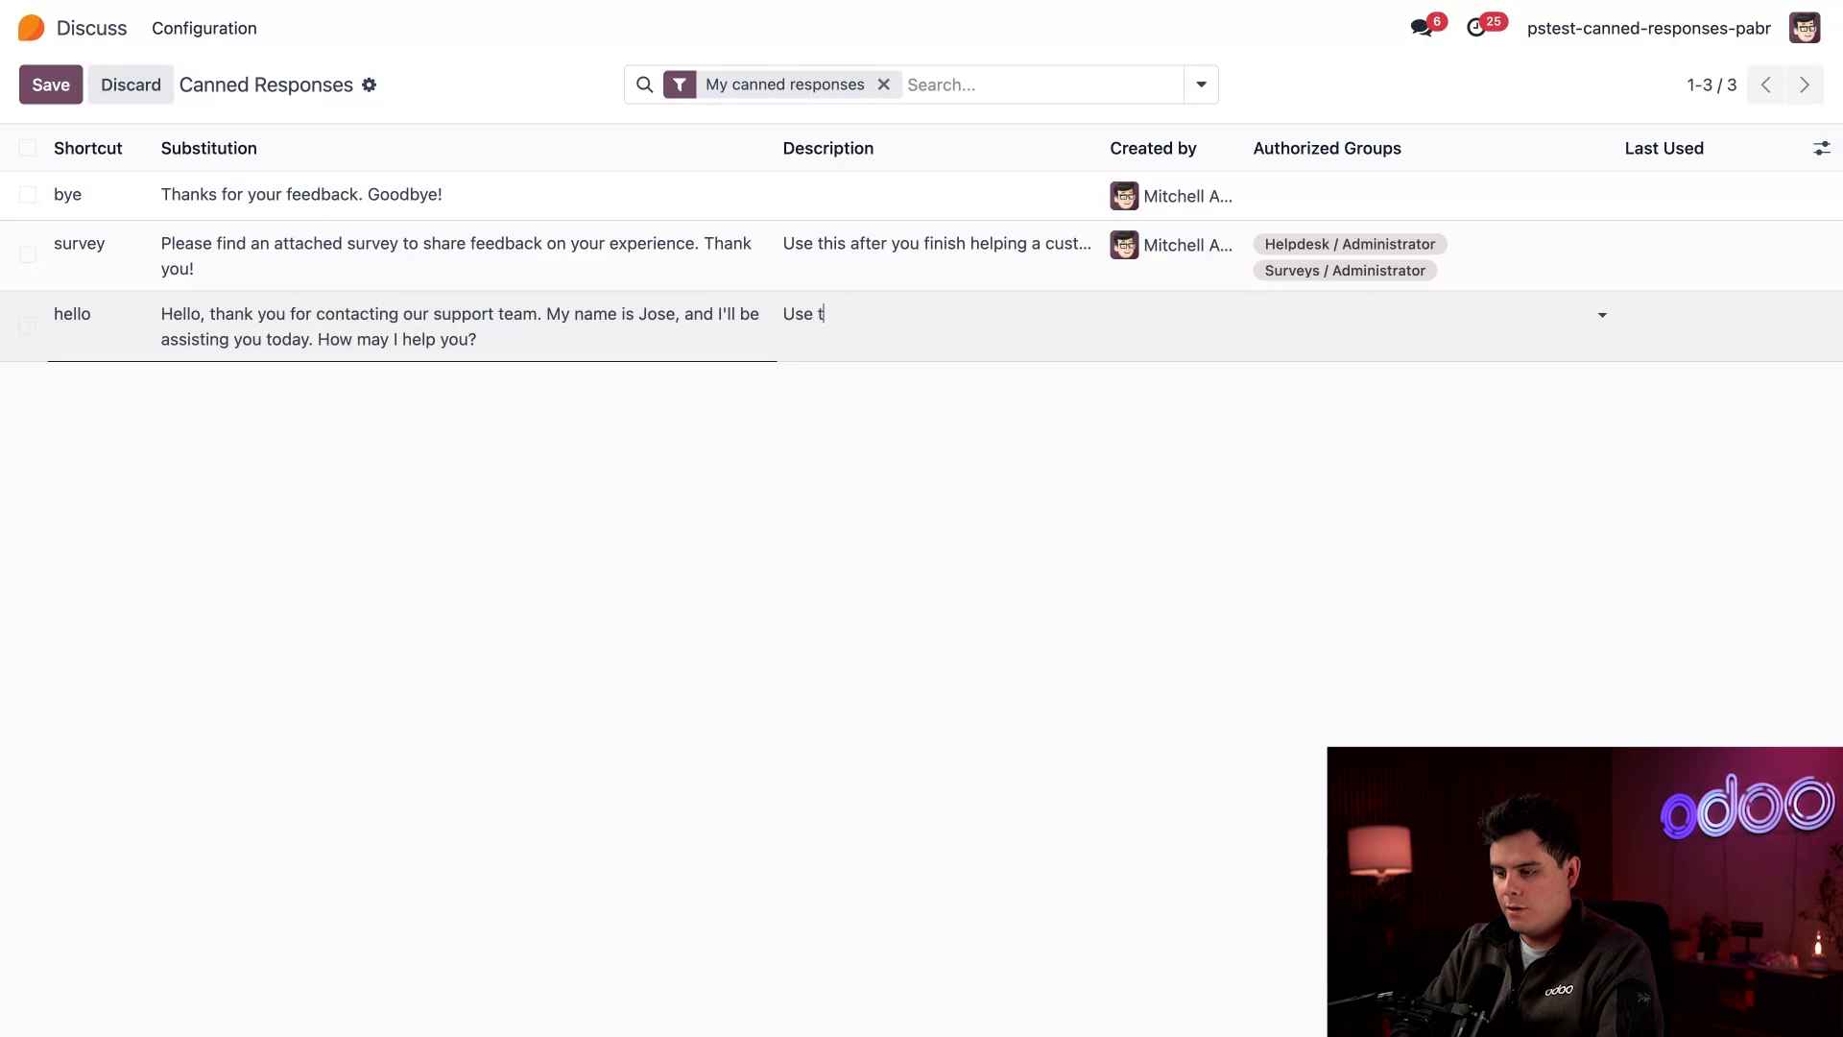
pyautogui.write('his as an initial ')
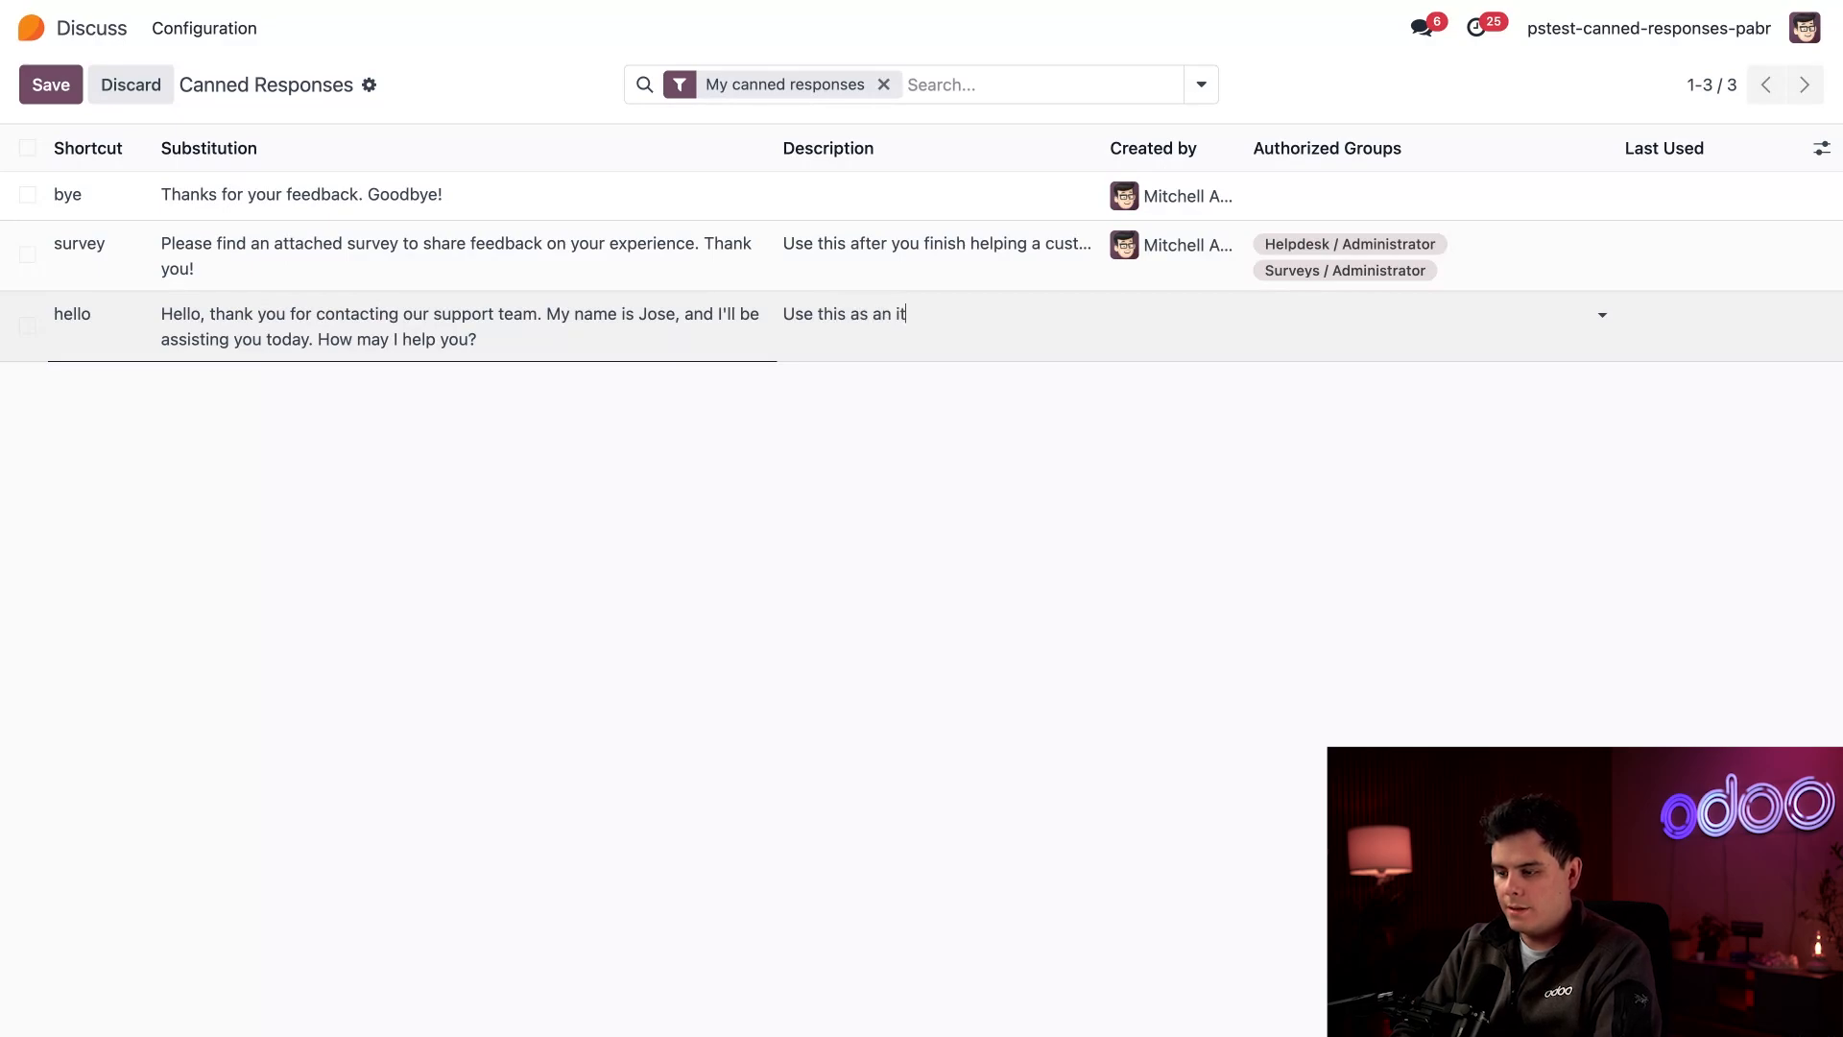
pyautogui.write('greeting')
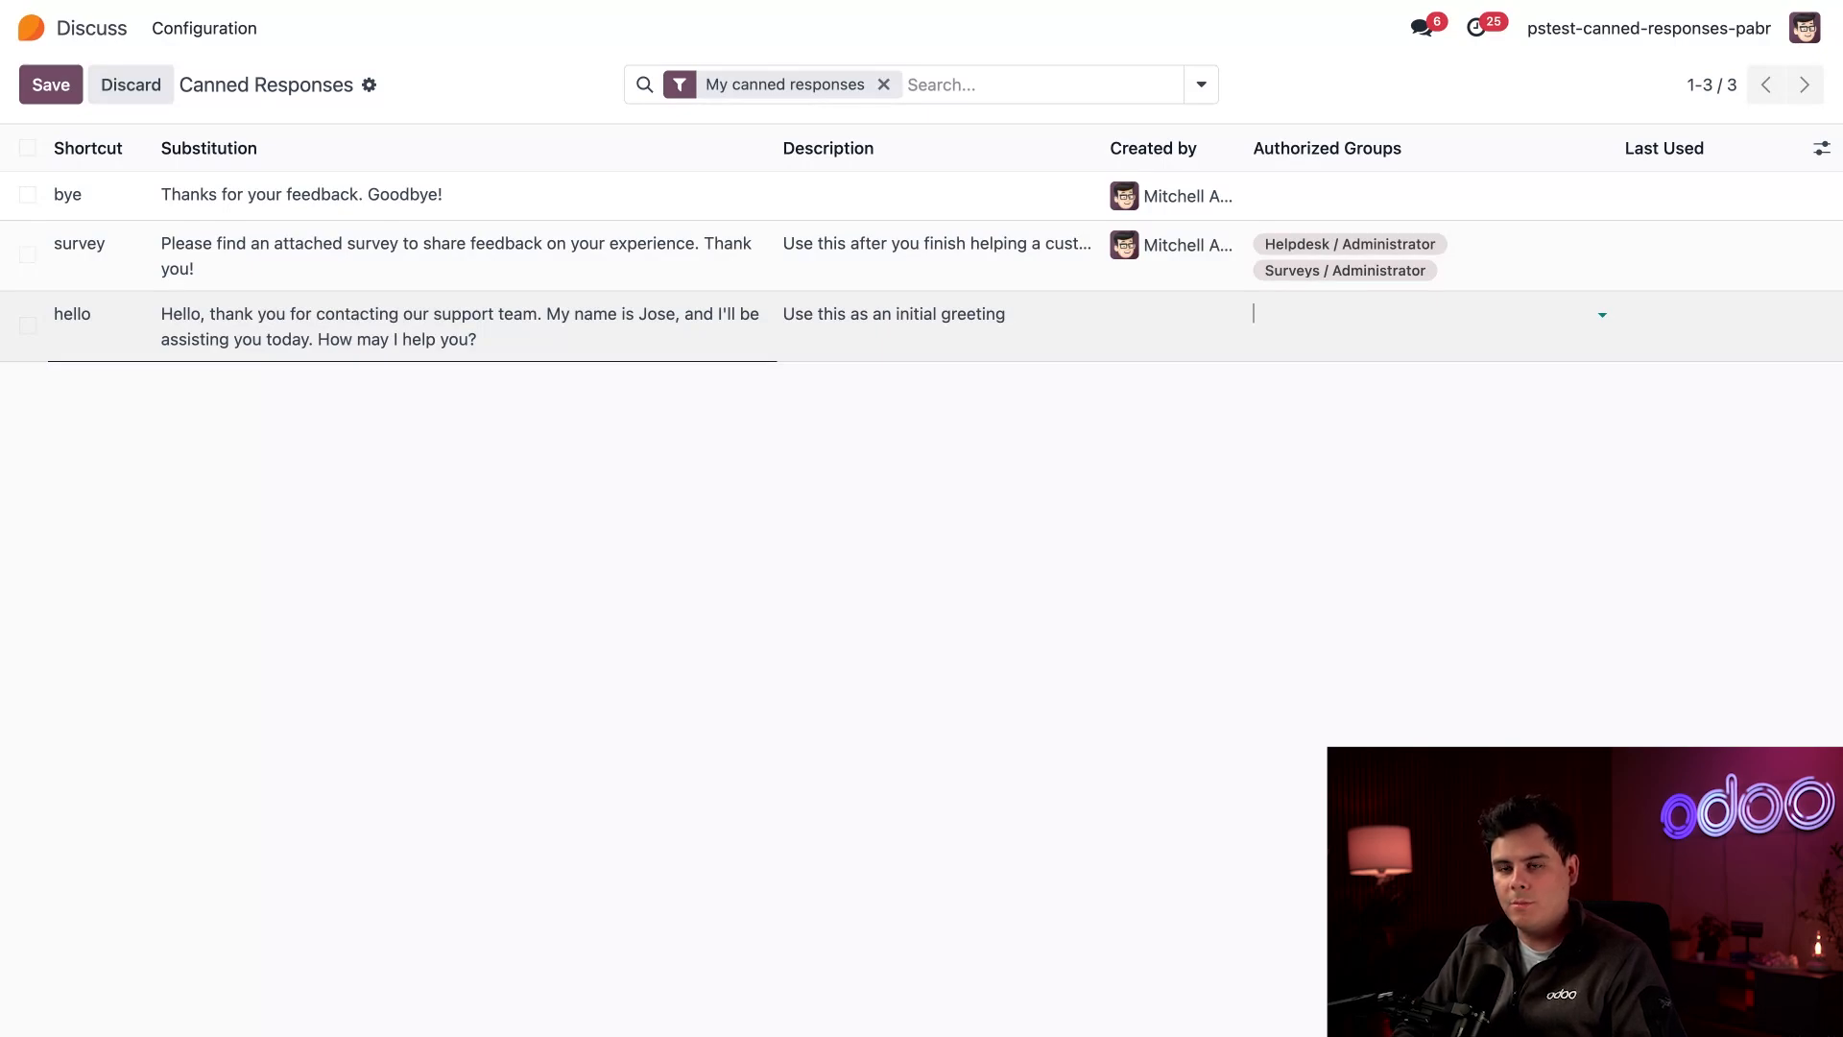
pyautogui.click(1187, 445)
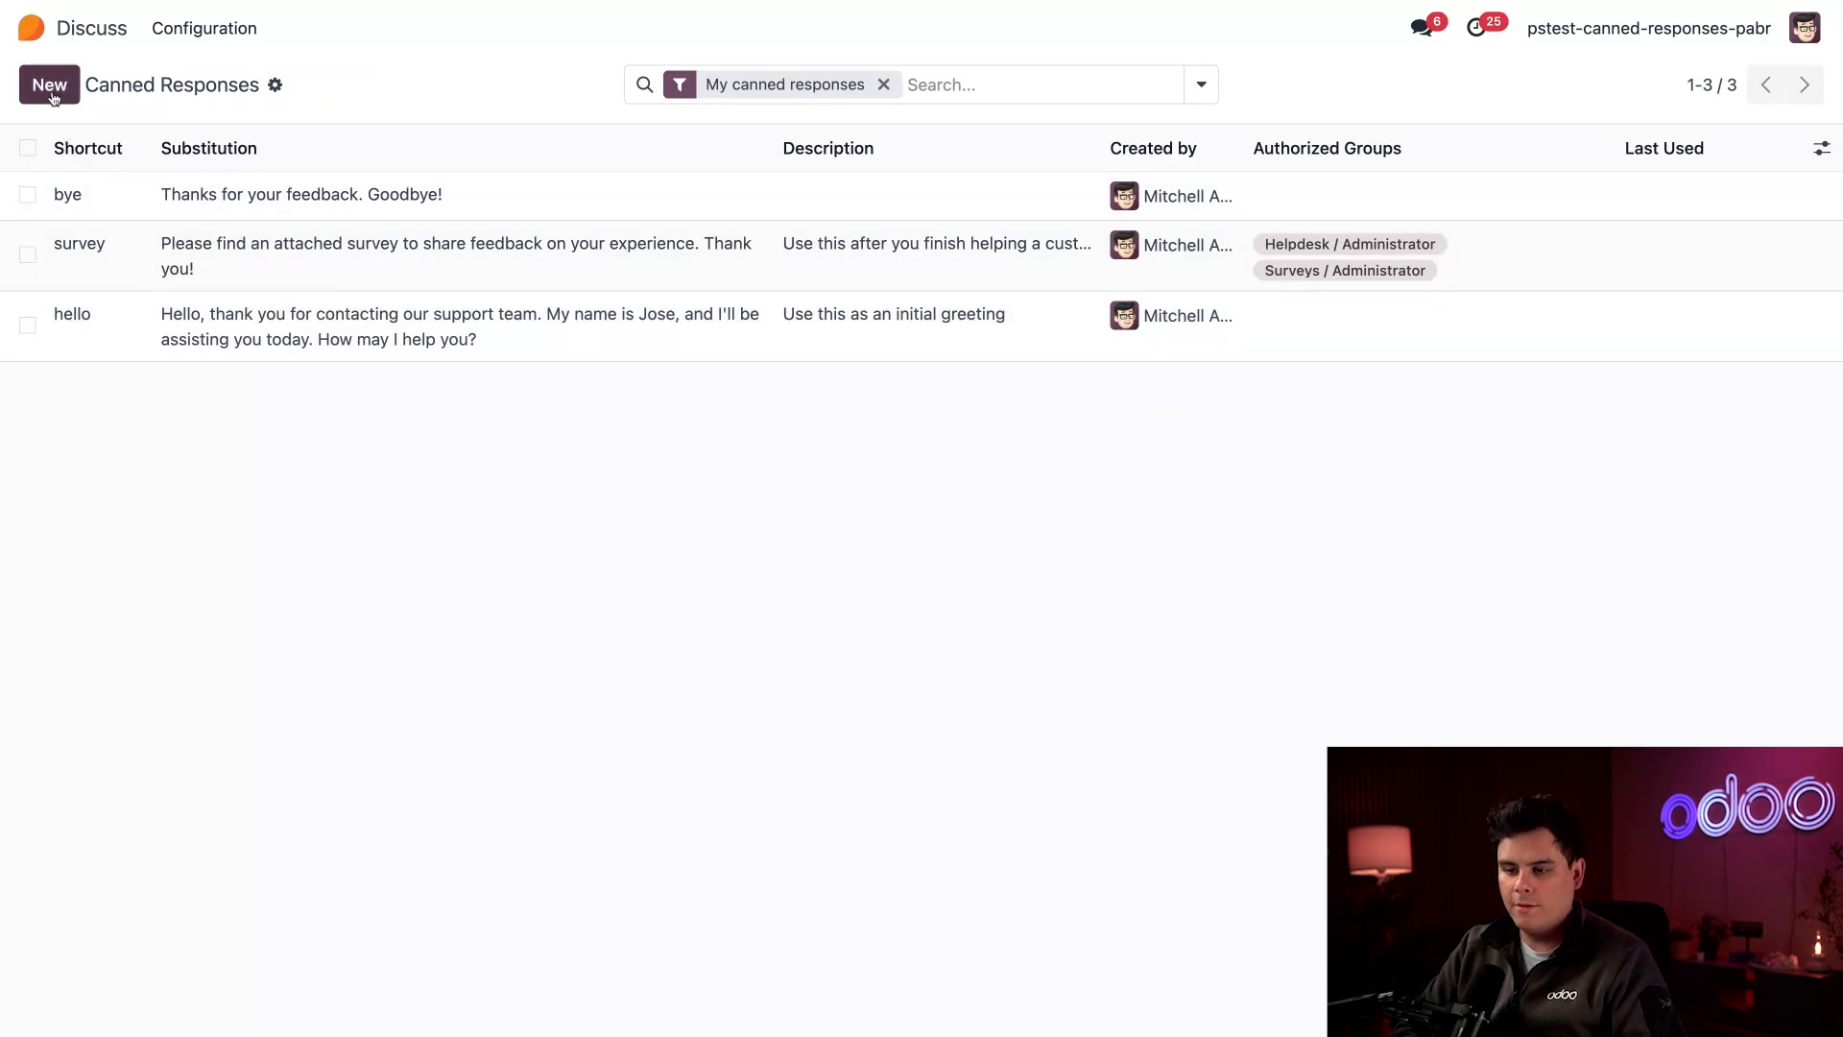
# Add canned response "thanks": "Thank you for your business. I'm glad we were able to resolve your issue. Is there anything else I can help you with today?"
pyautogui.click(50, 87)
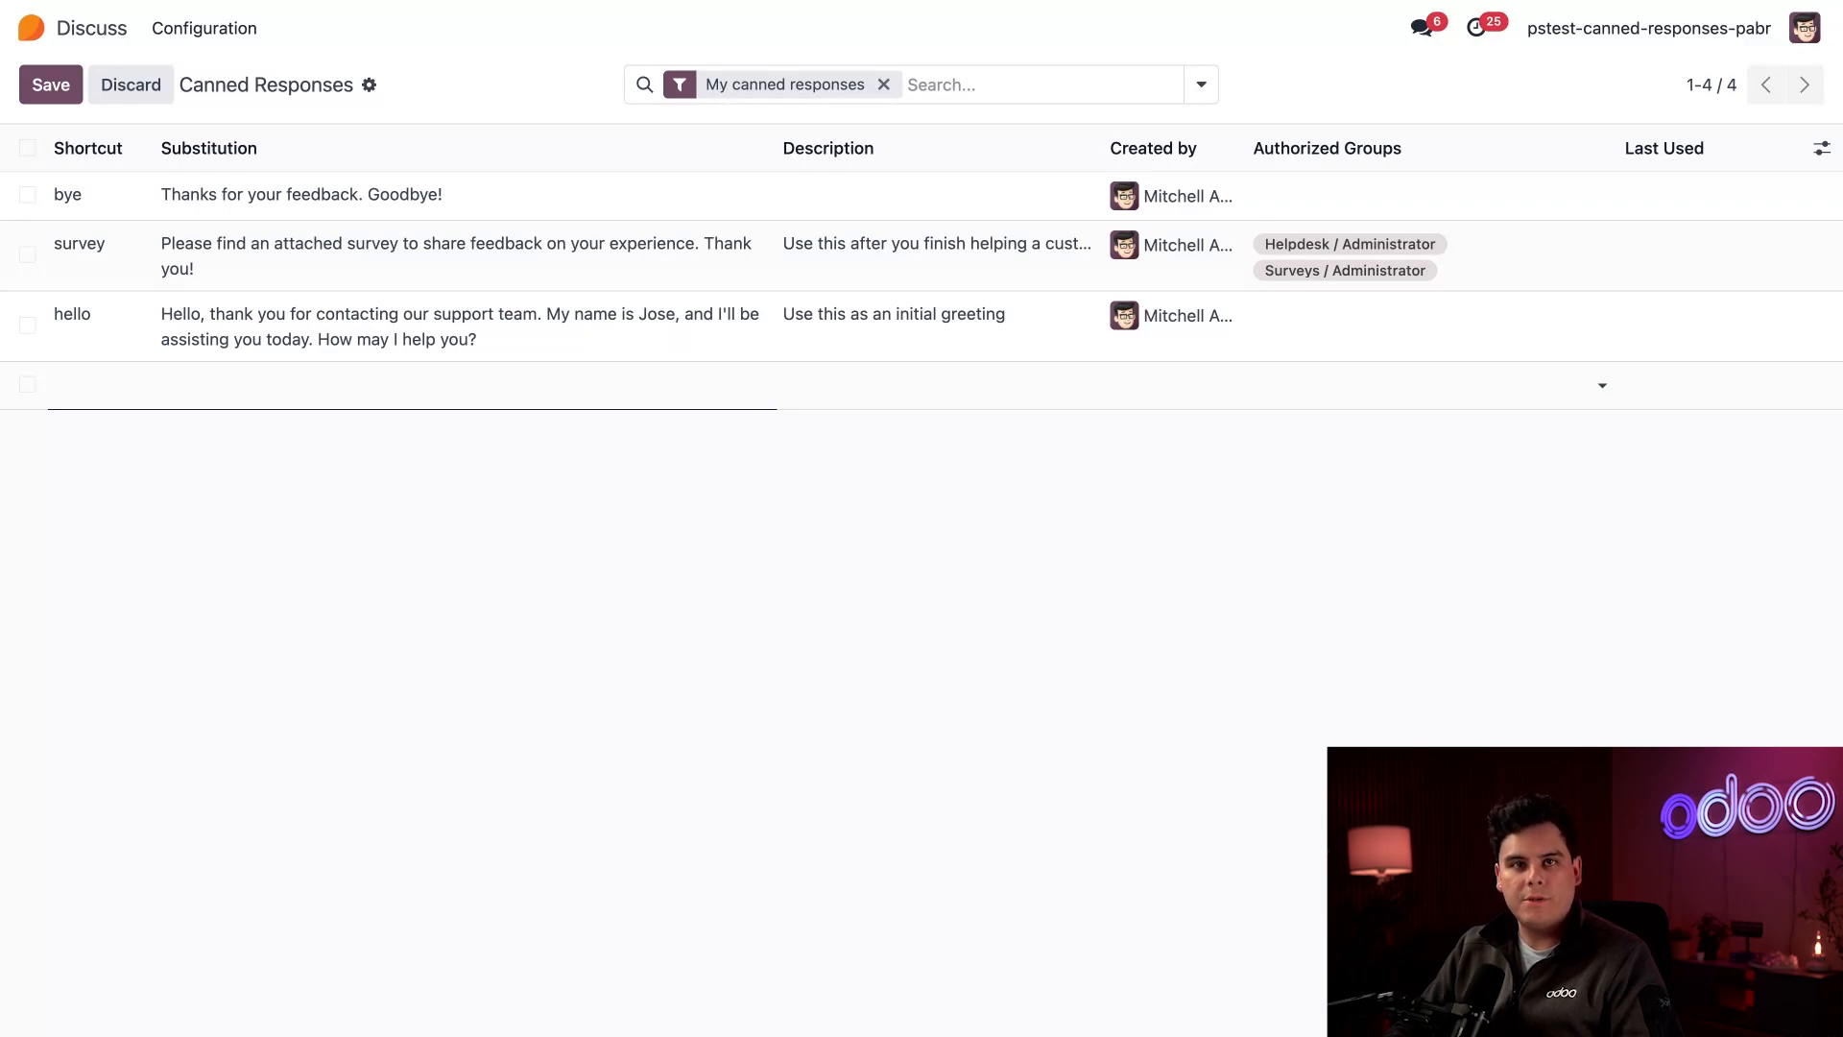
pyautogui.press('super+v')
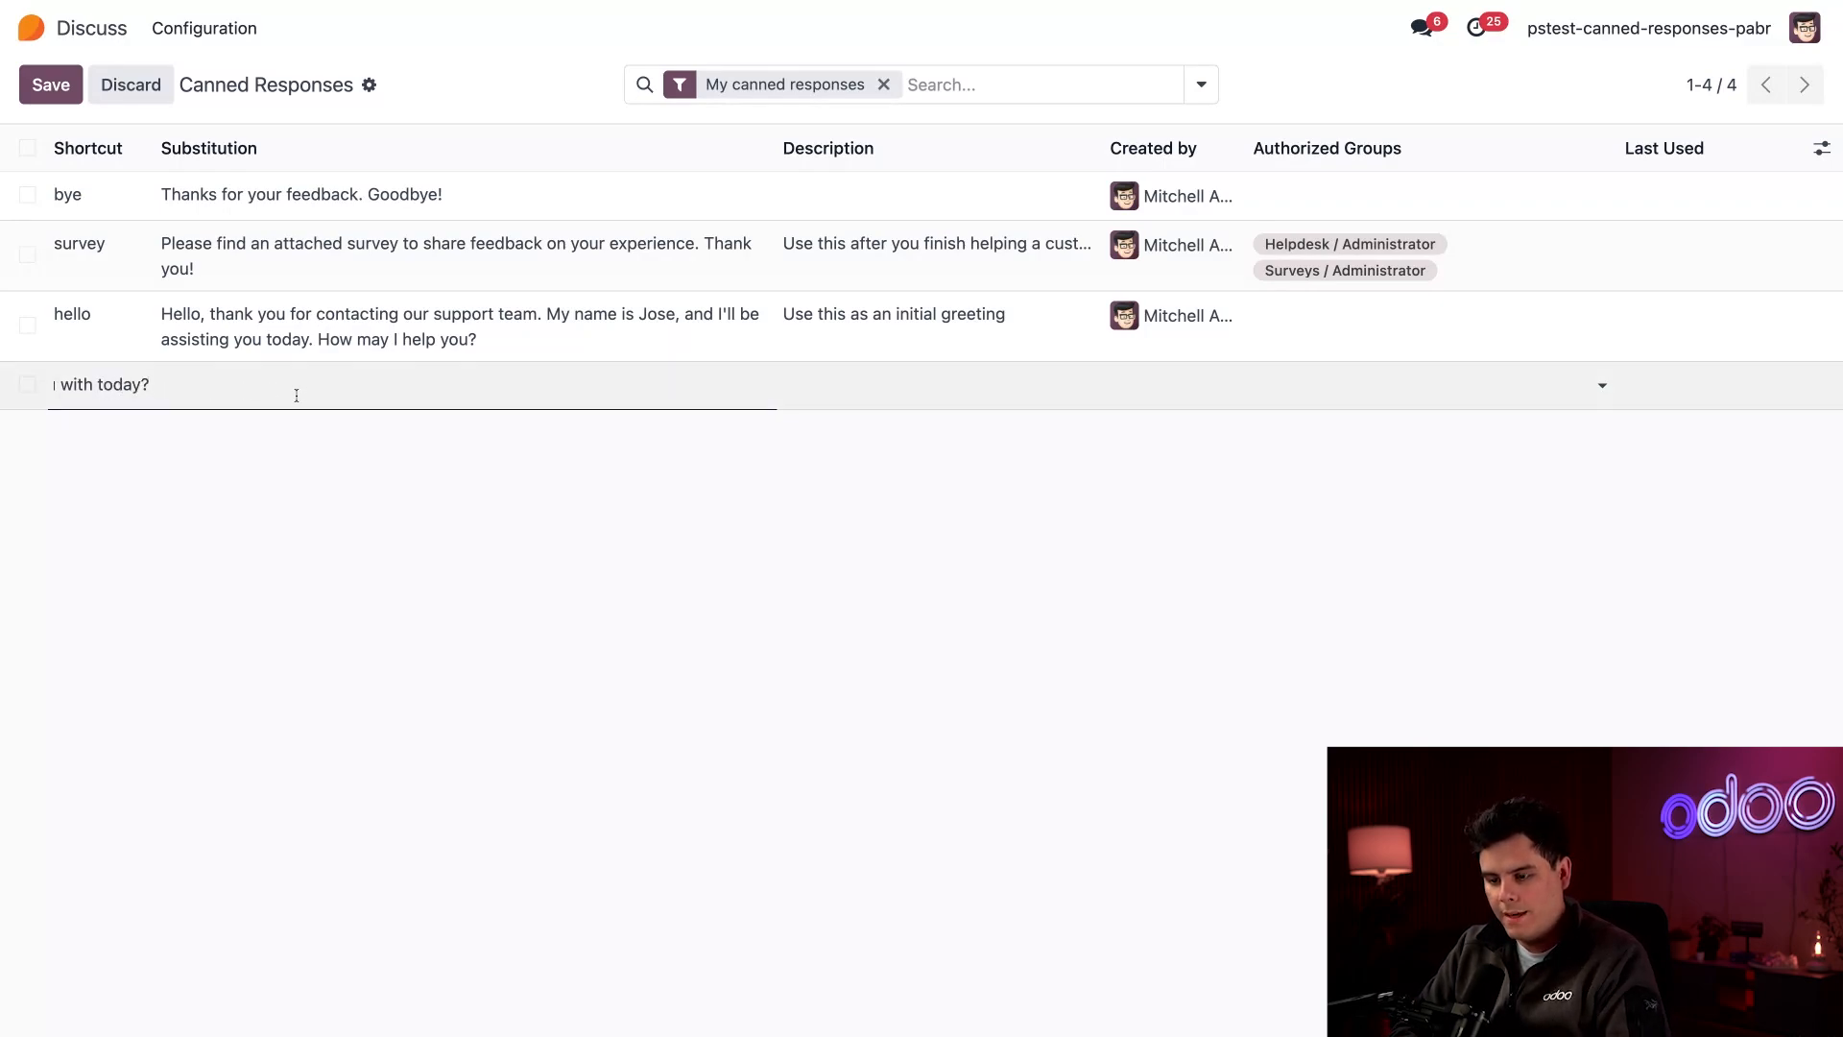
pyautogui.press('super+a')
pyautogui.write('thanks')
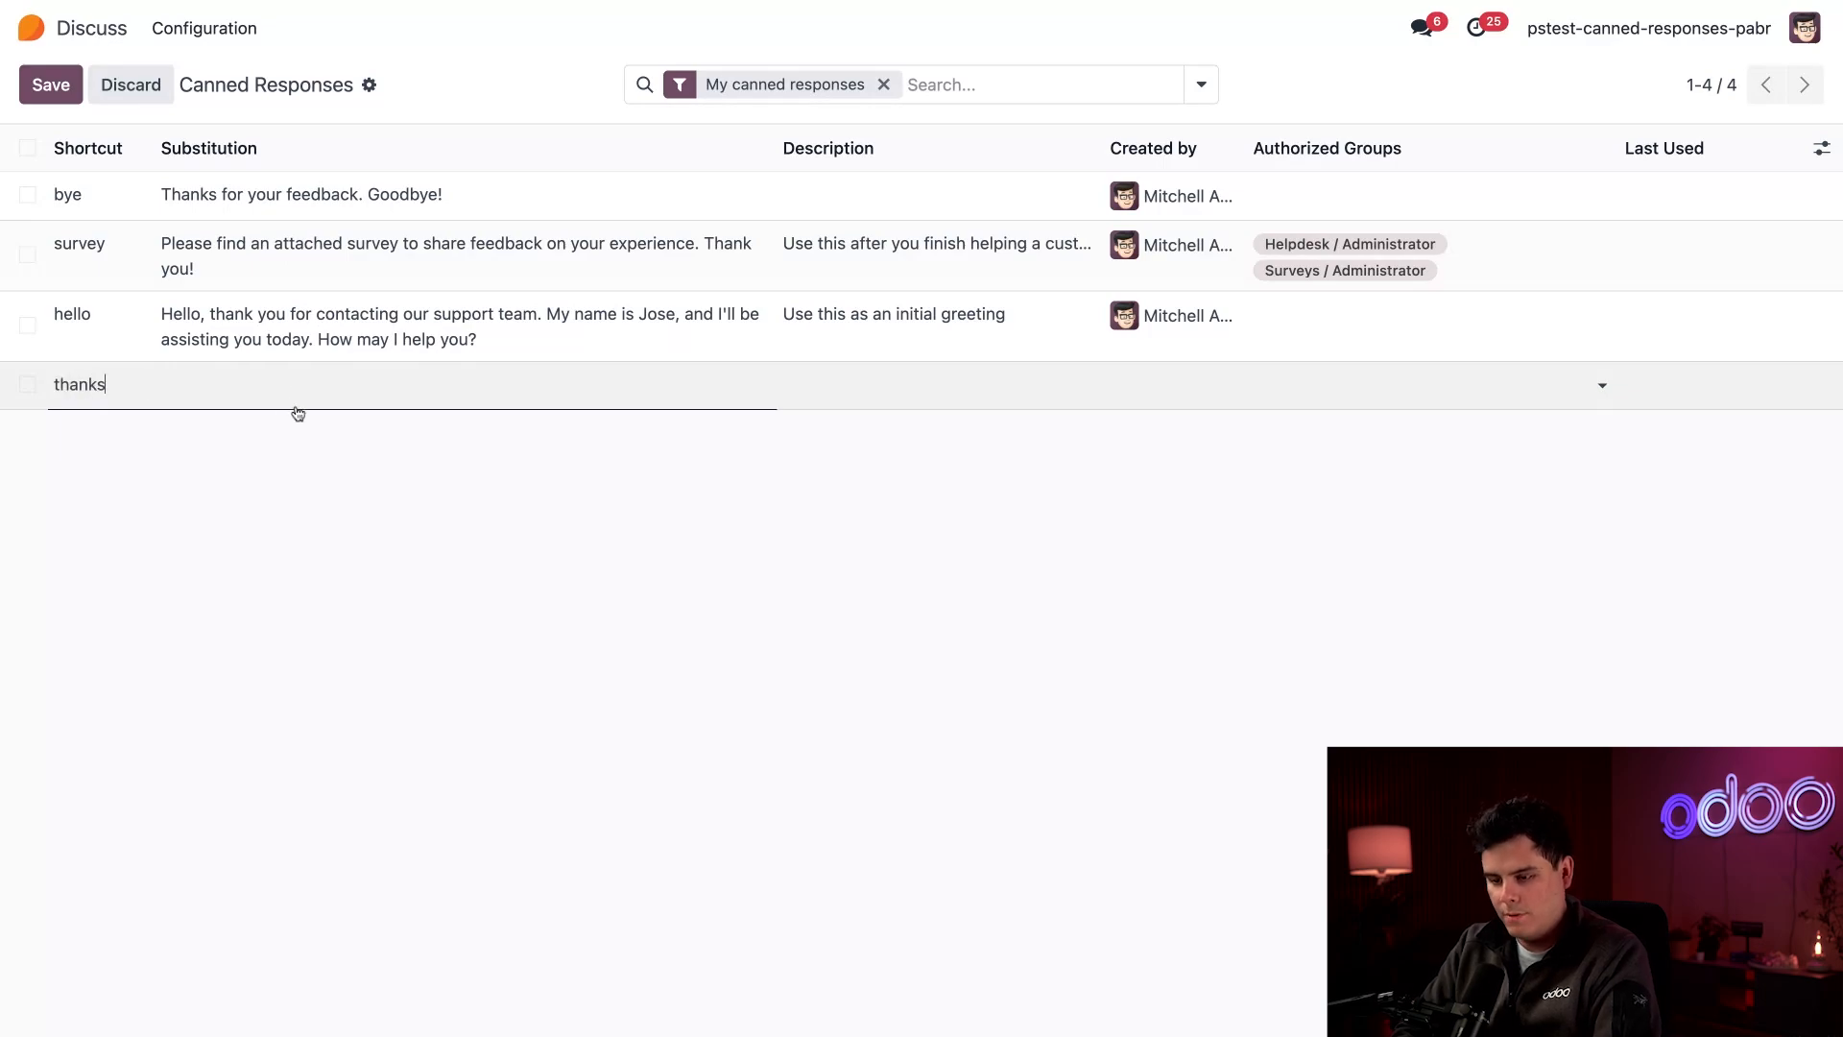
pyautogui.click(381, 393)
pyautogui.write("Thank you for your business. I'm glad we were able to resolve your issue. Is there anything else I can help you with today?")
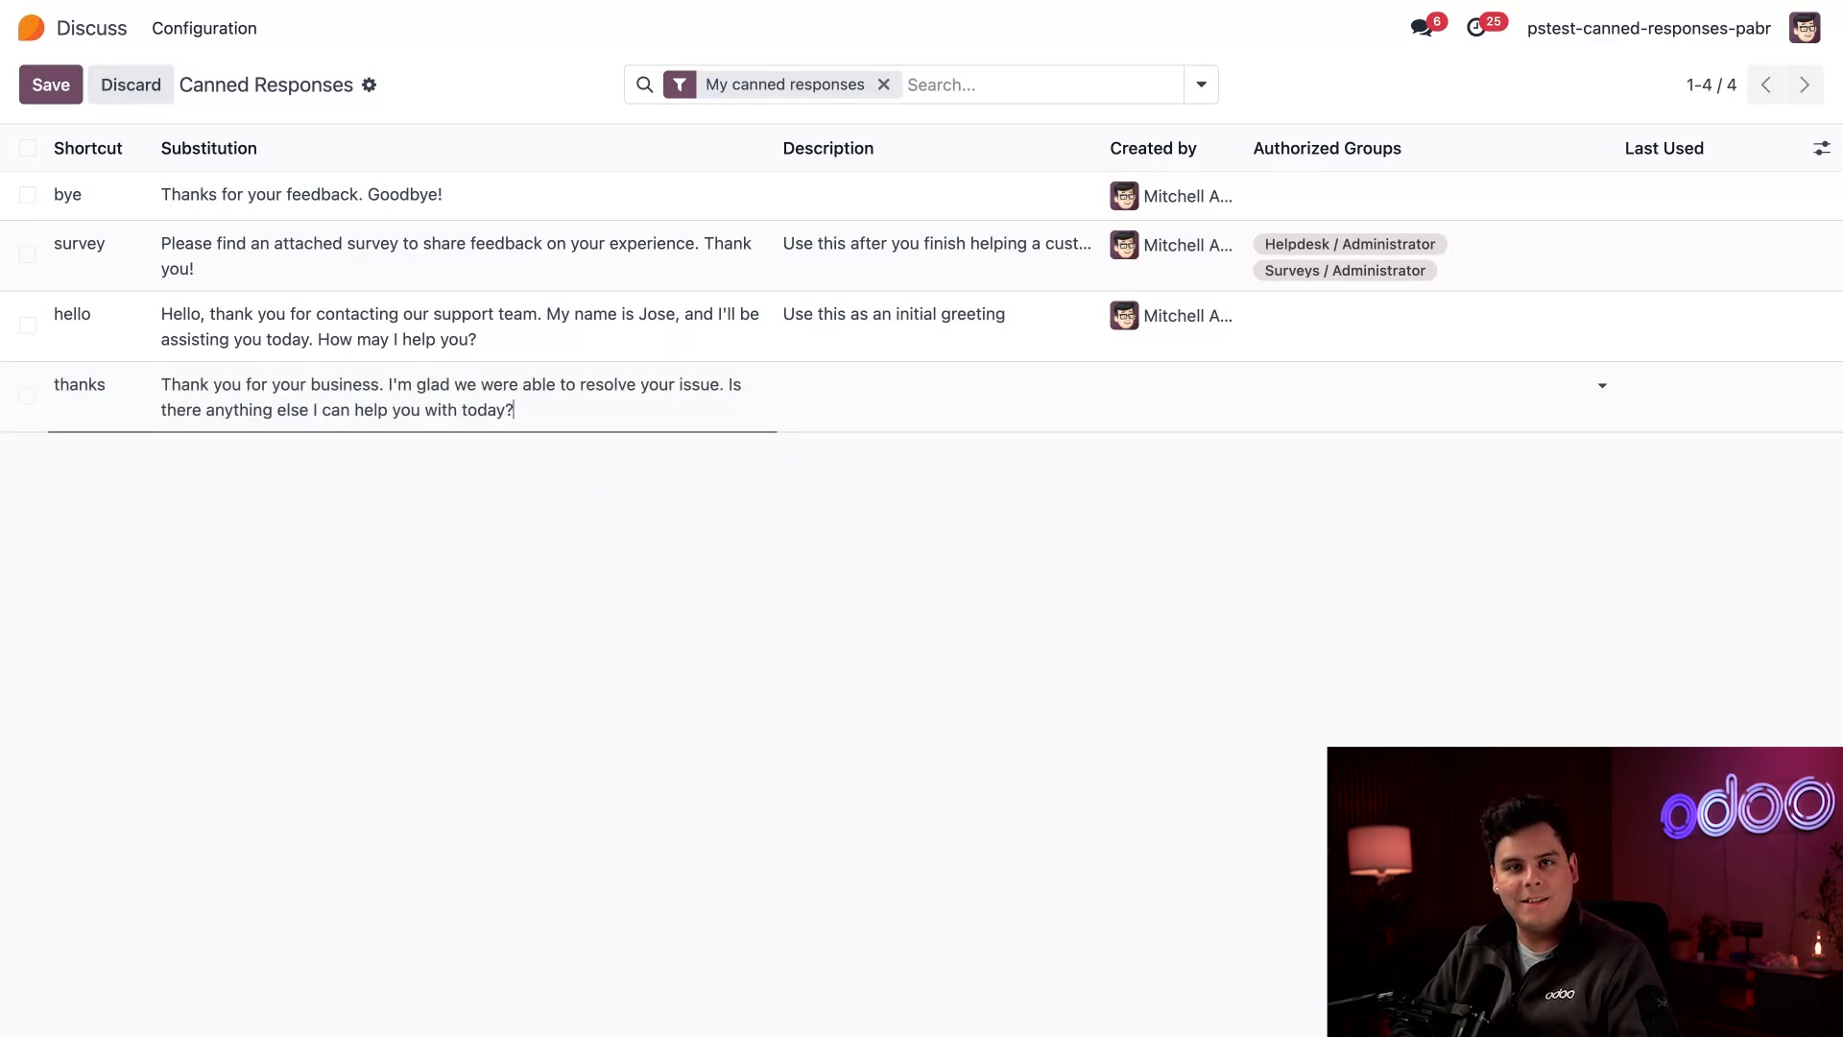
# Set the thanks response's description to "Use this after successfully resolving a customers issue" and save the entry
pyautogui.click(849, 403)
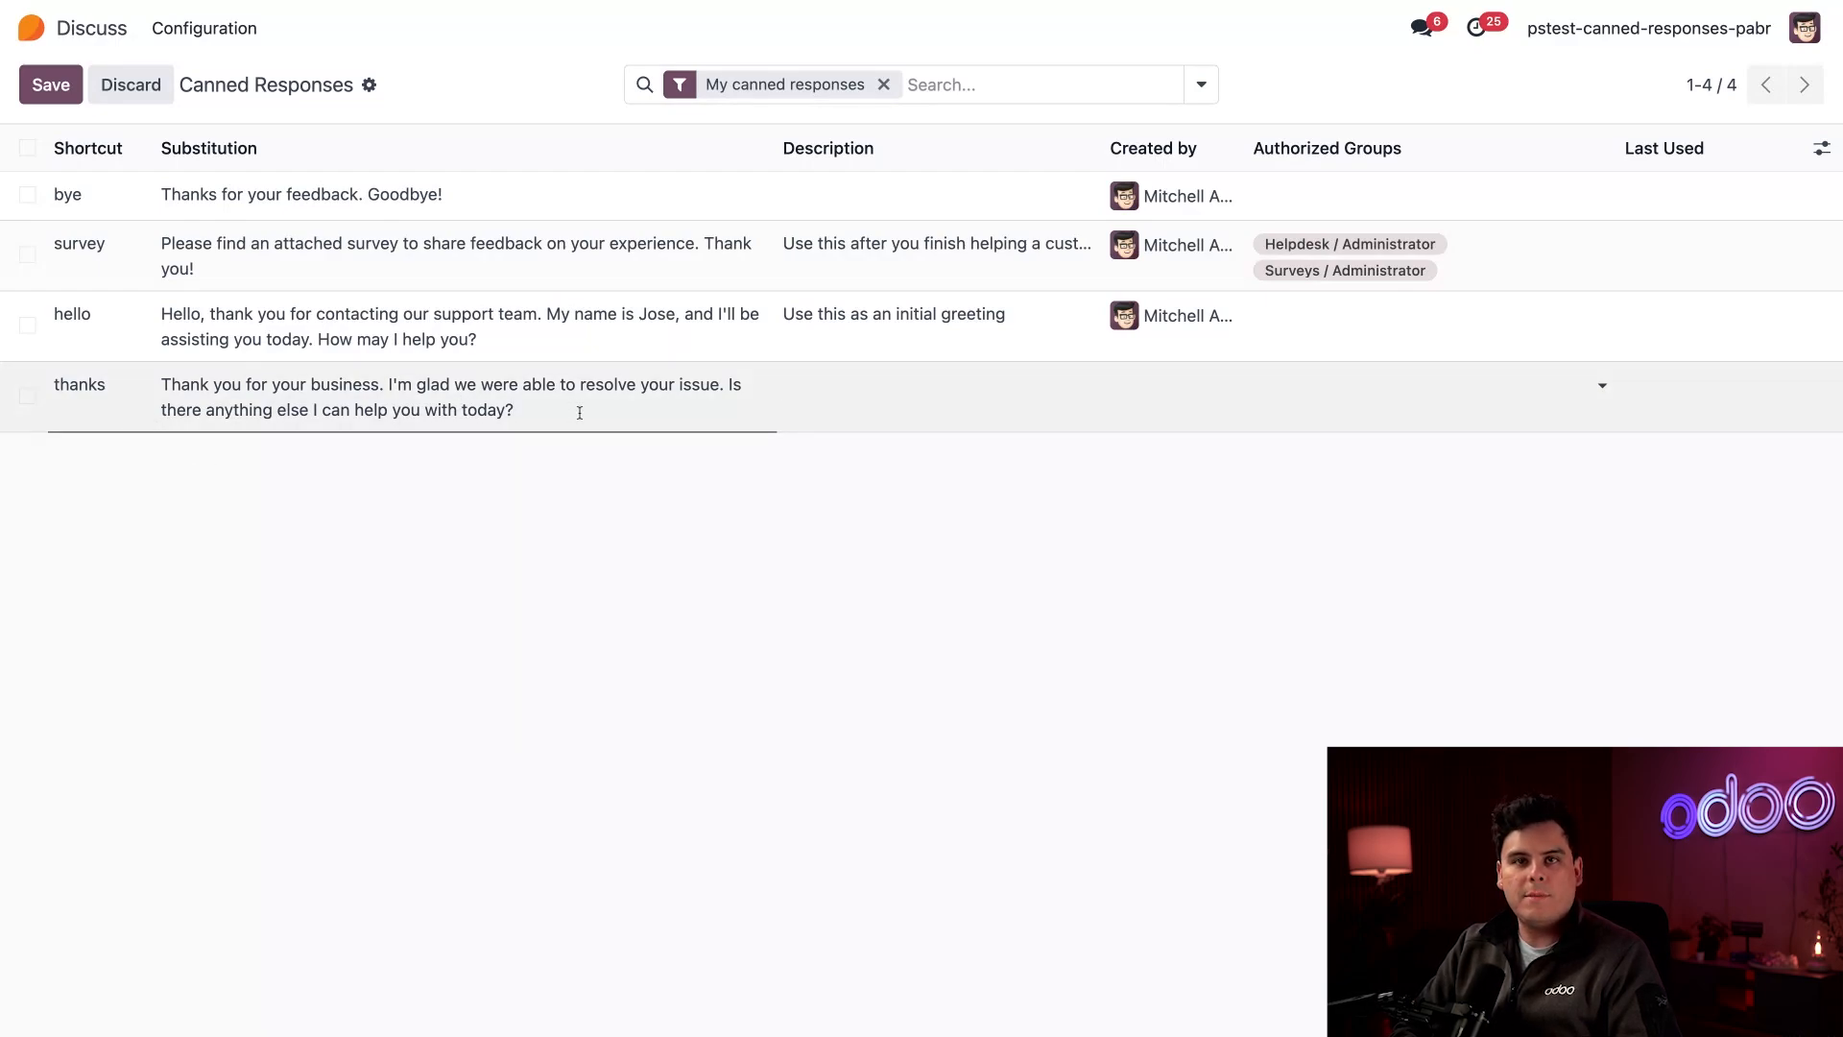
pyautogui.write('Use this ')
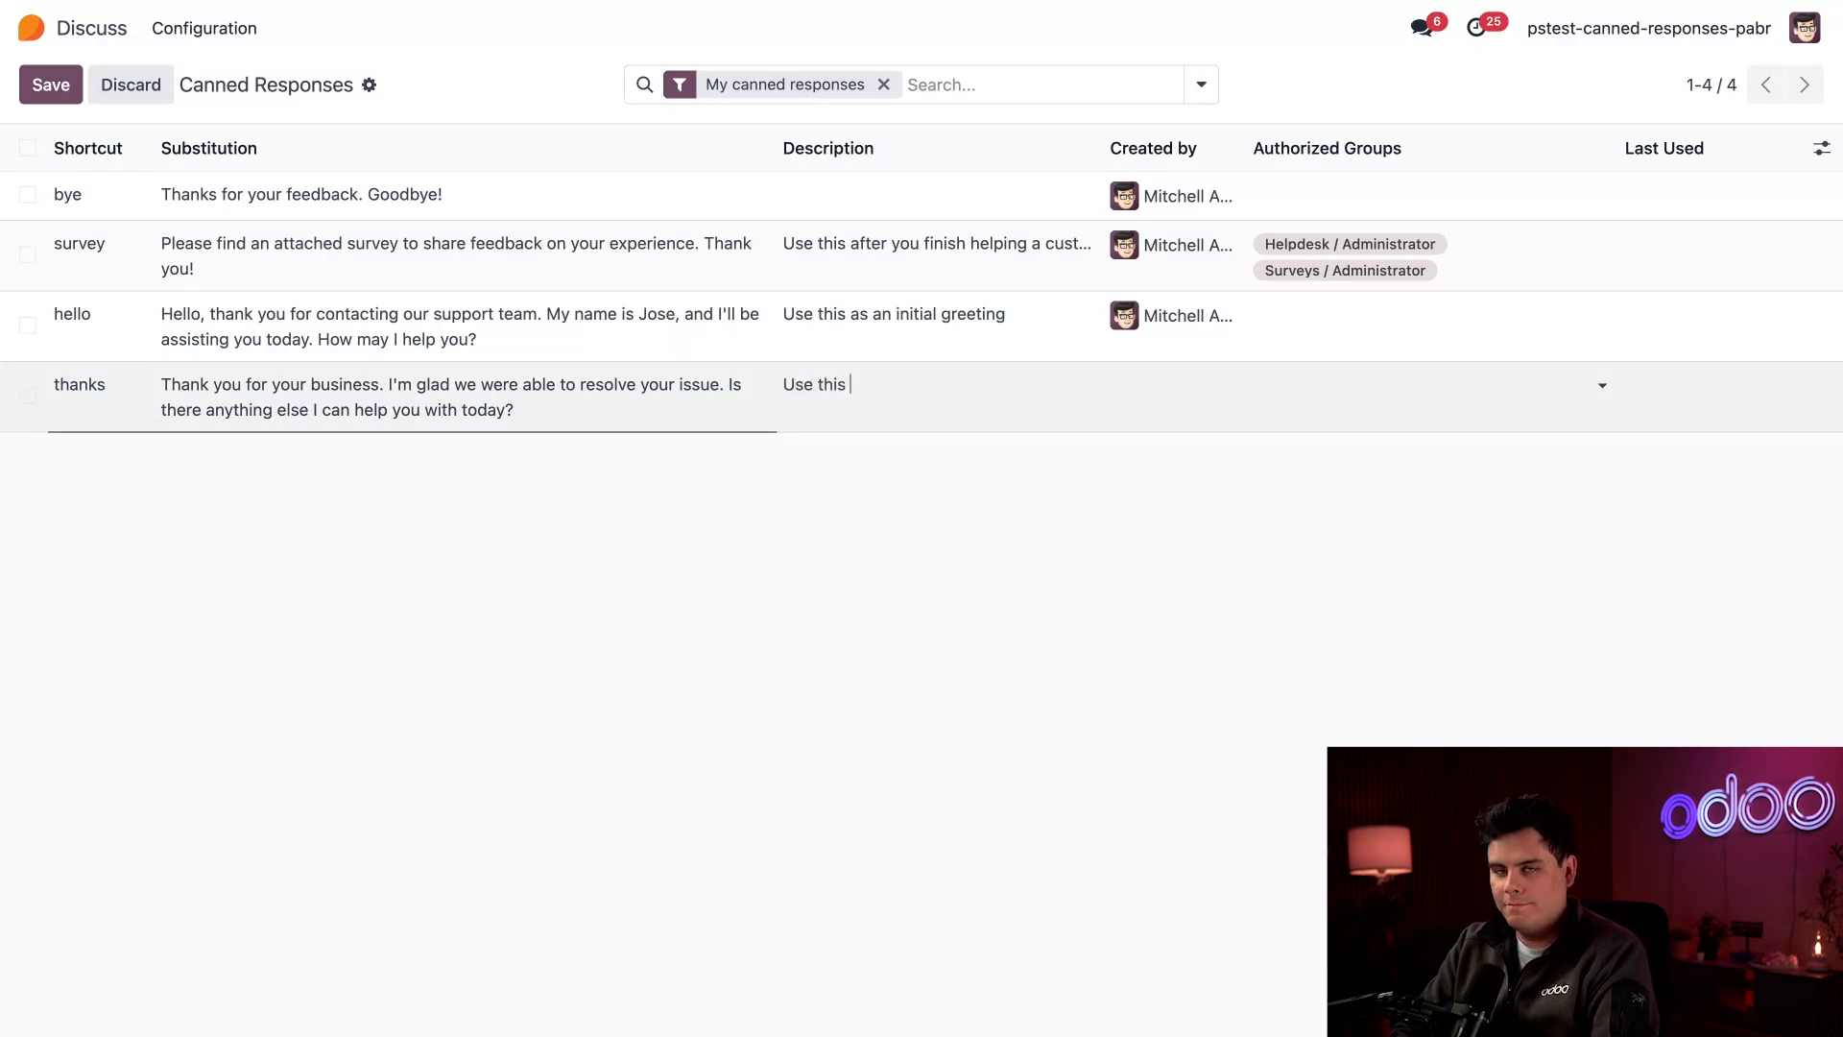
pyautogui.write('afte')
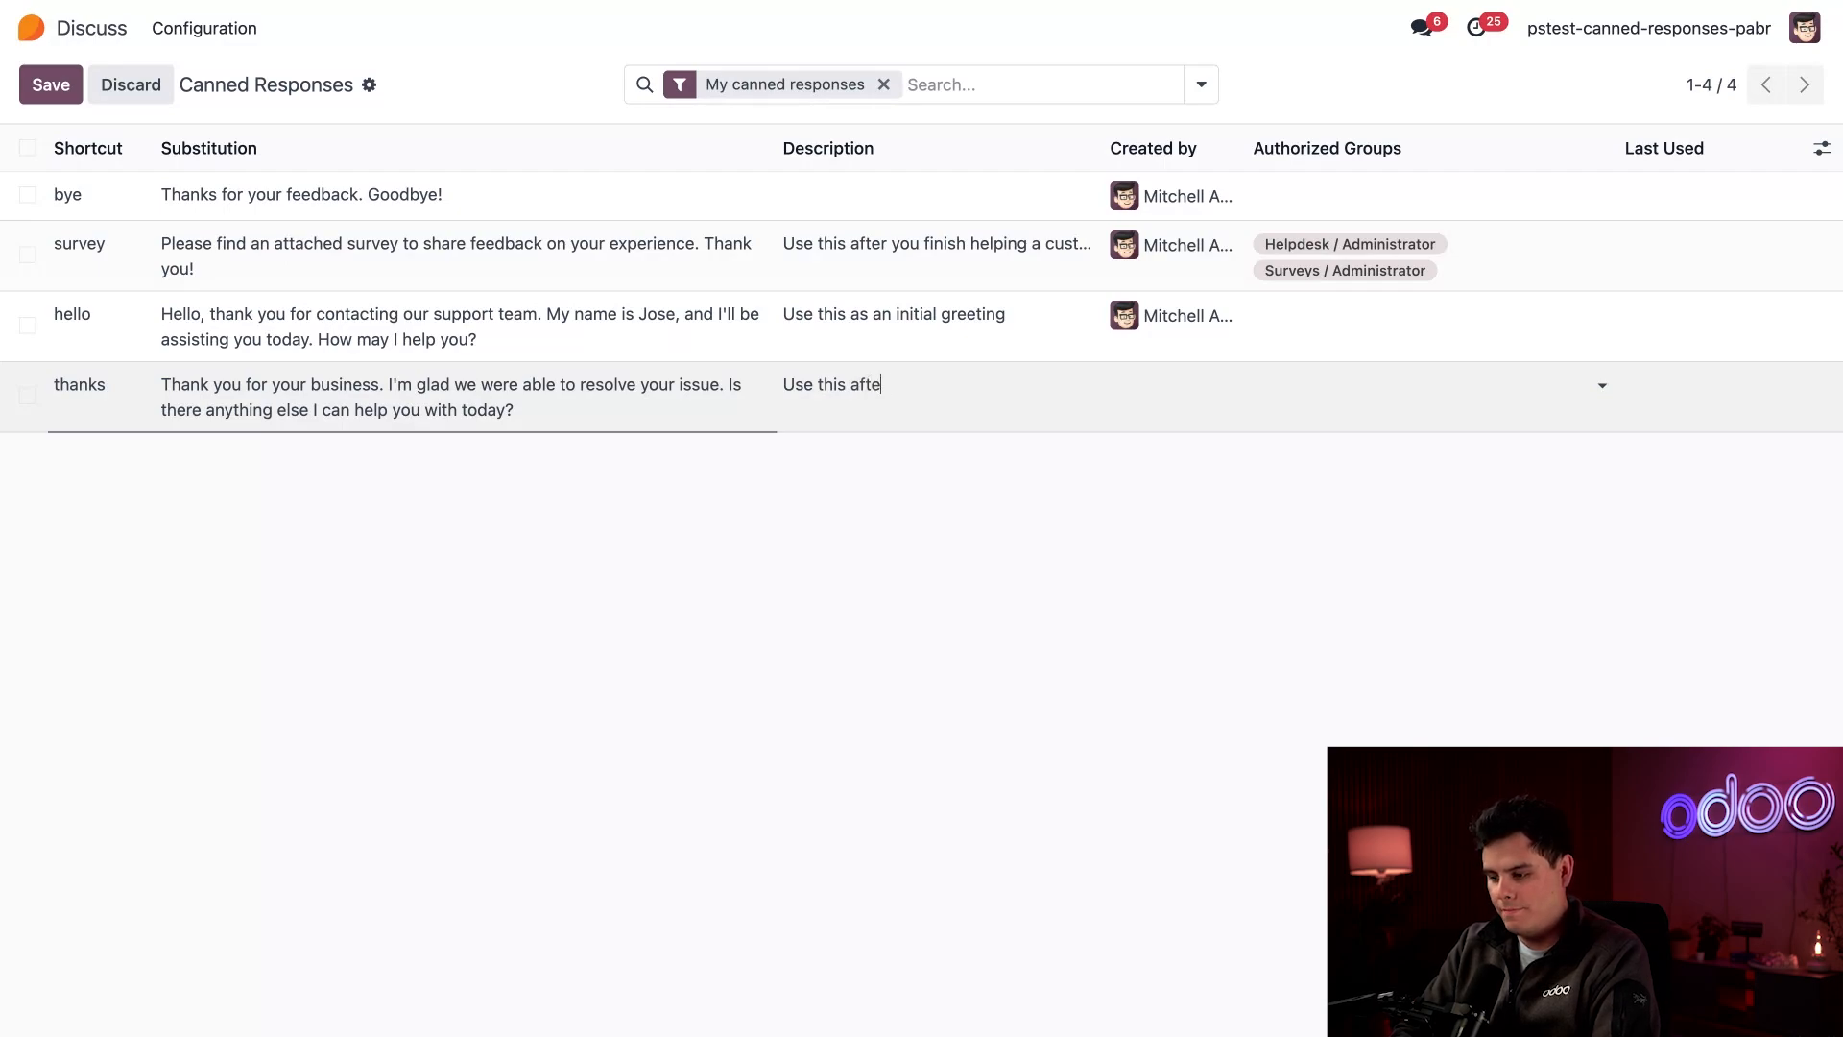
pyautogui.write('r successfully ')
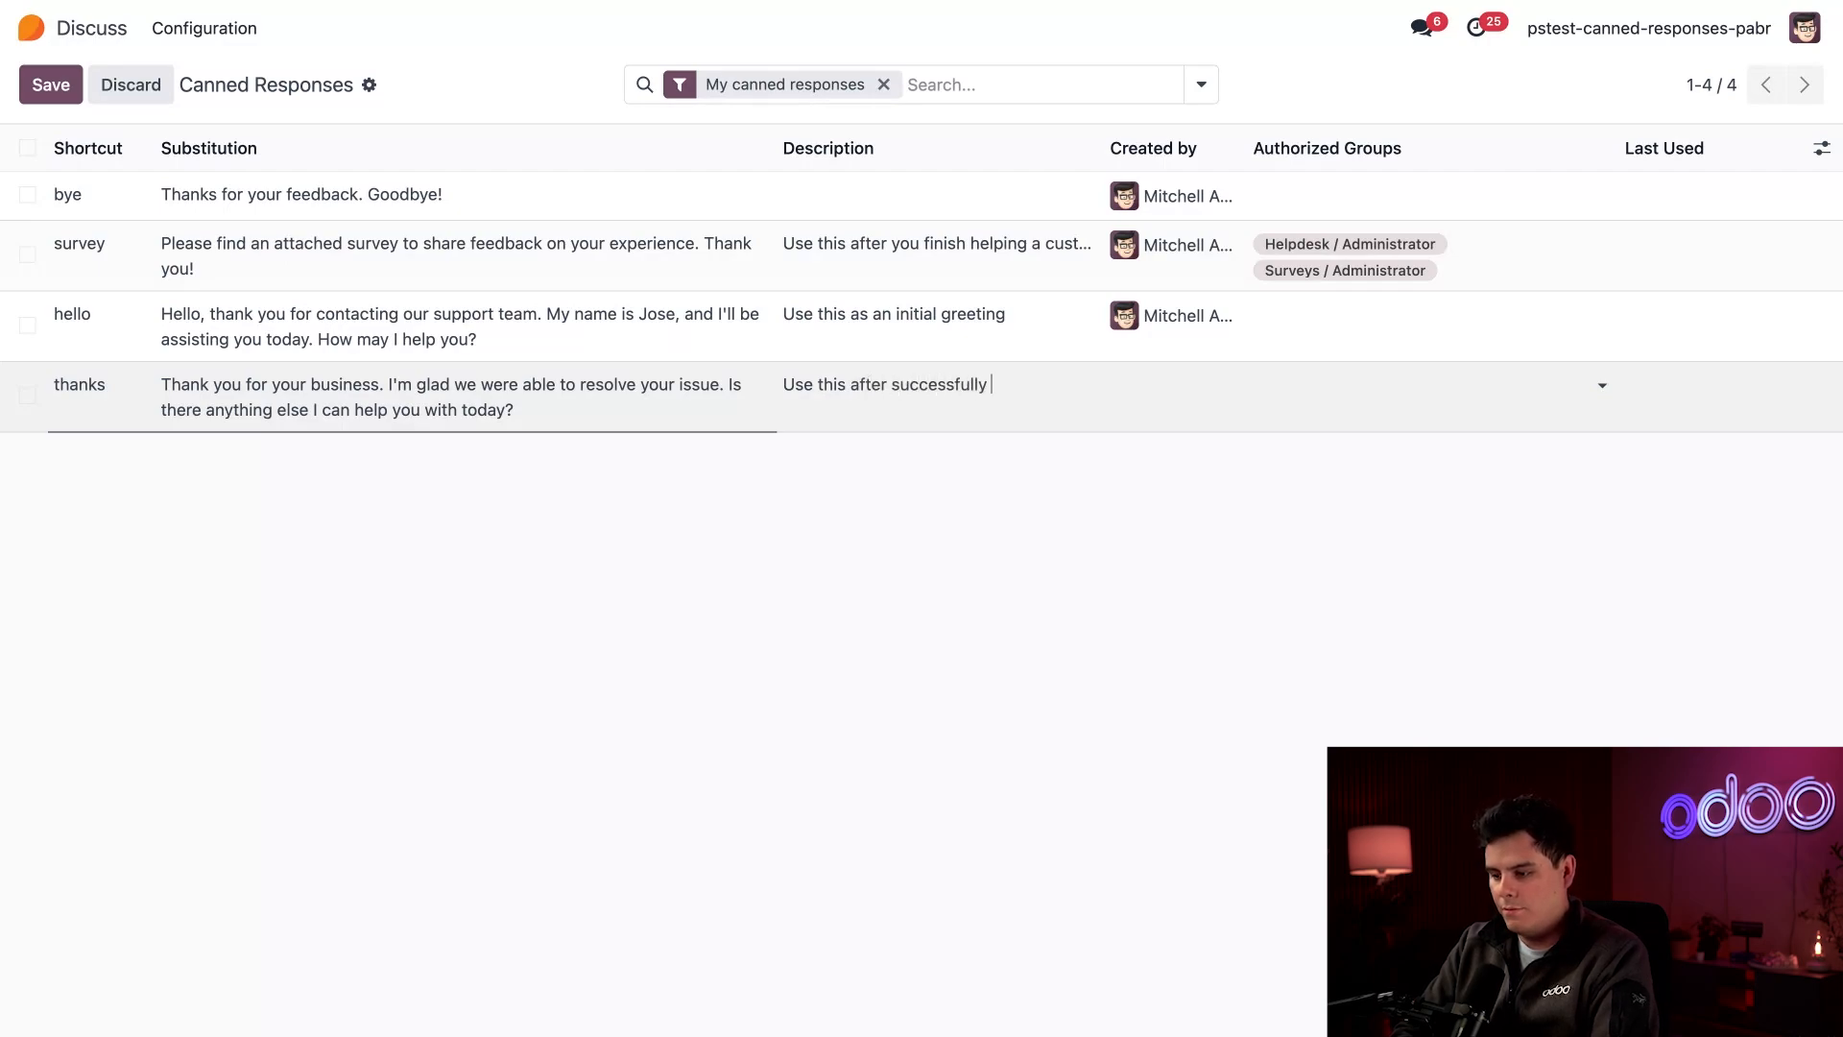
pyautogui.write('complet')
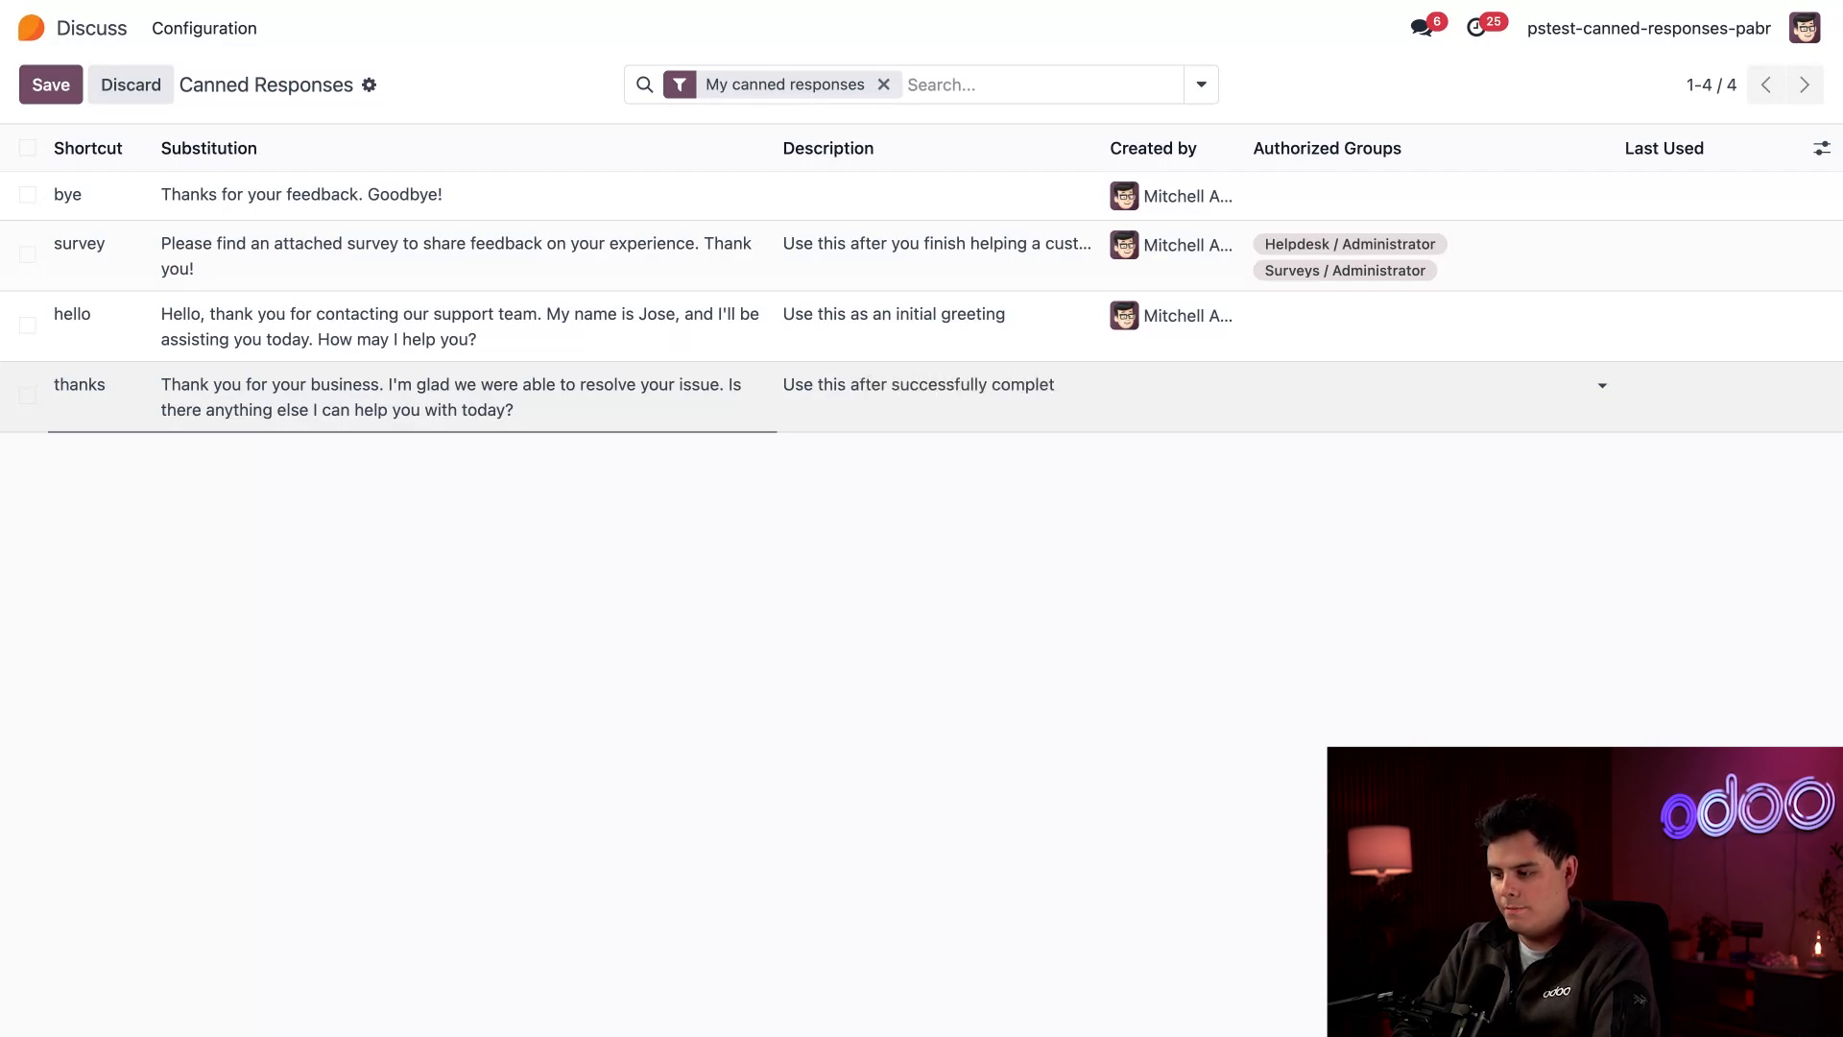
pyautogui.press('BackSpace')
pyautogui.press('BackSpace')
pyautogui.press('BackSpace')
pyautogui.press('BackSpace')
pyautogui.press('BackSpace')
pyautogui.press('BackSpace')
pyautogui.press('BackSpace')
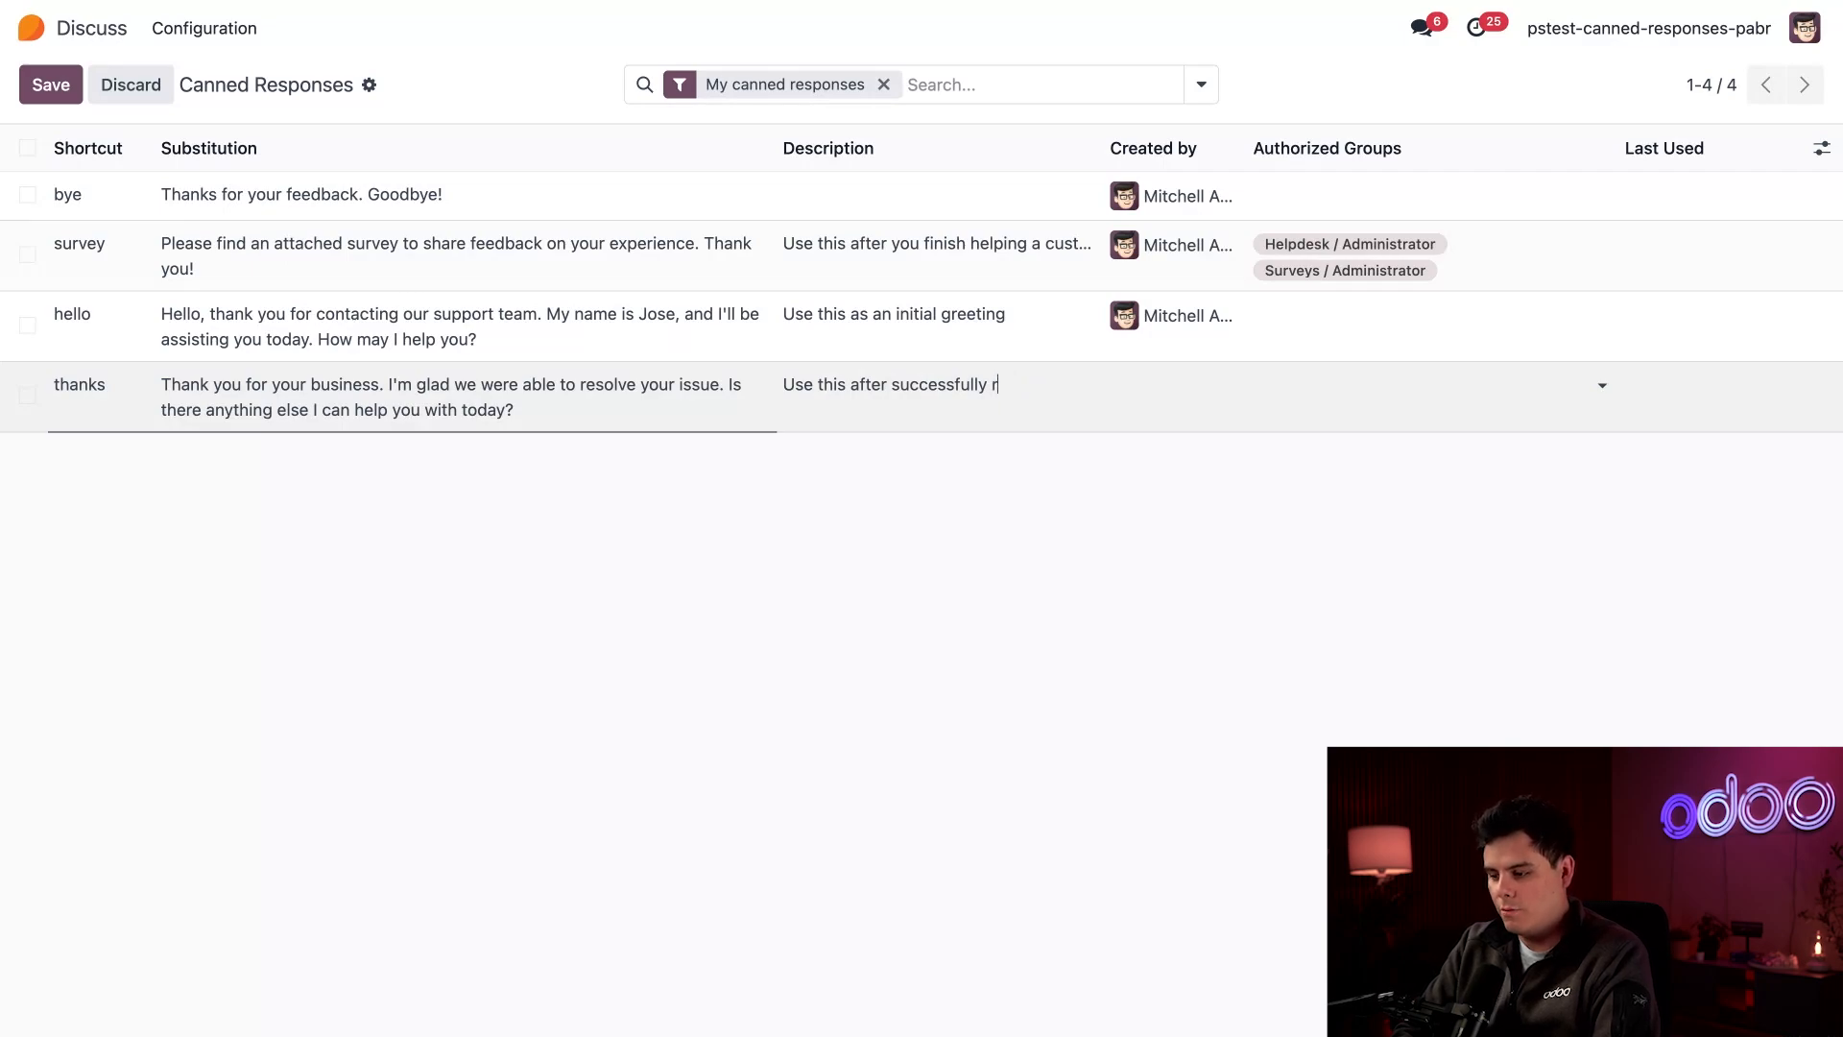
pyautogui.write('resolving a customers')
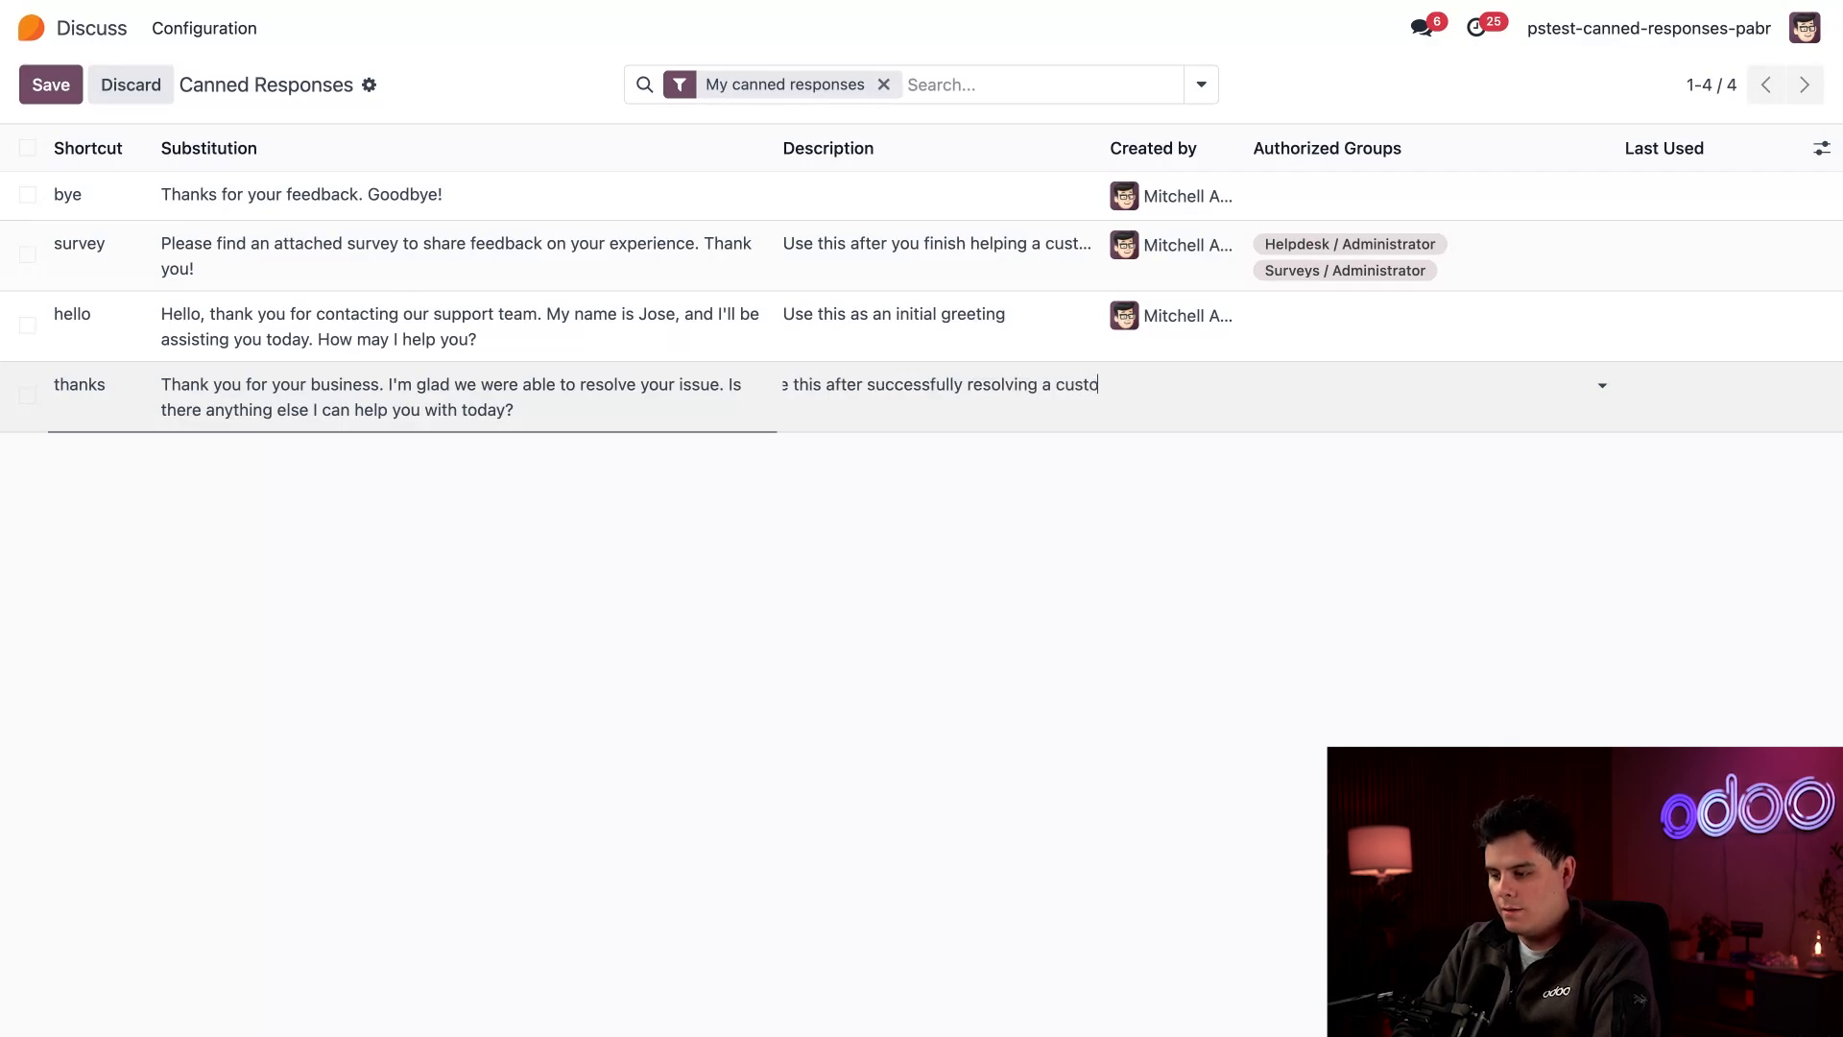
pyautogui.write(' issue')
pyautogui.click(851, 567)
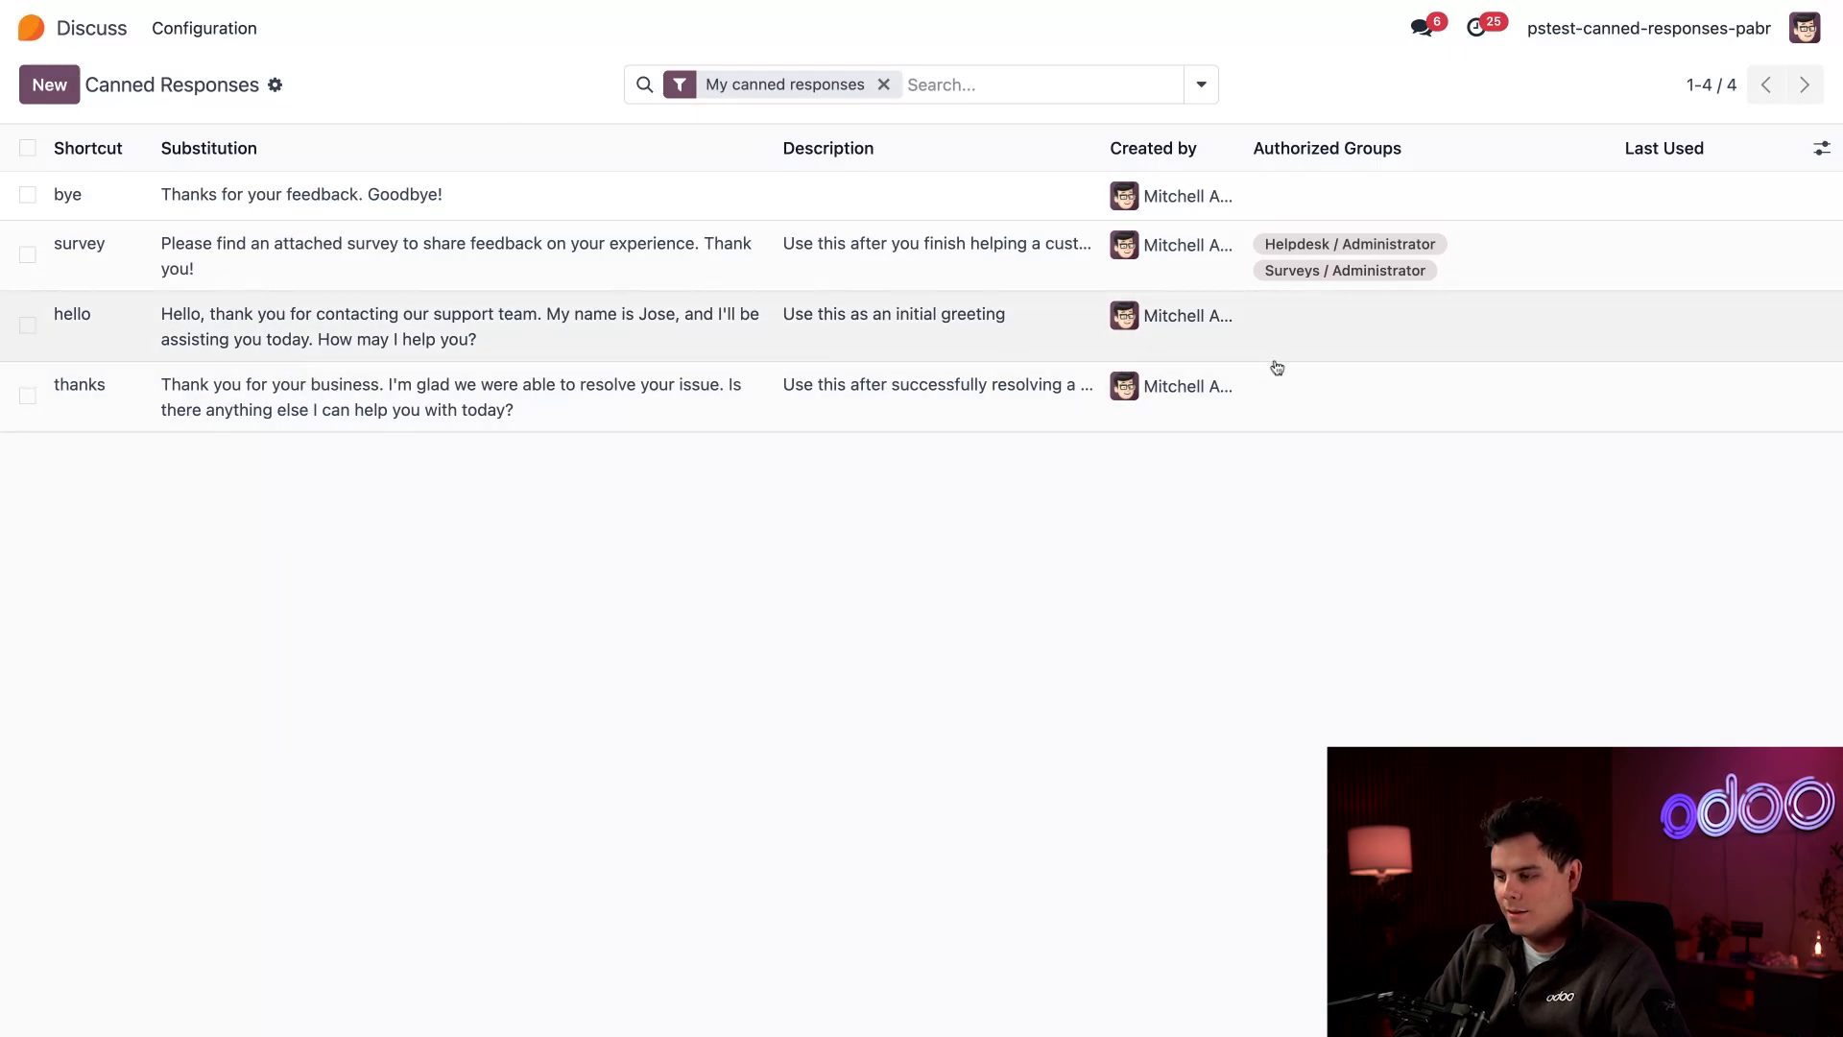
# Authorize the User types / Internal User group to use the hello canned response
pyautogui.click(1320, 329)
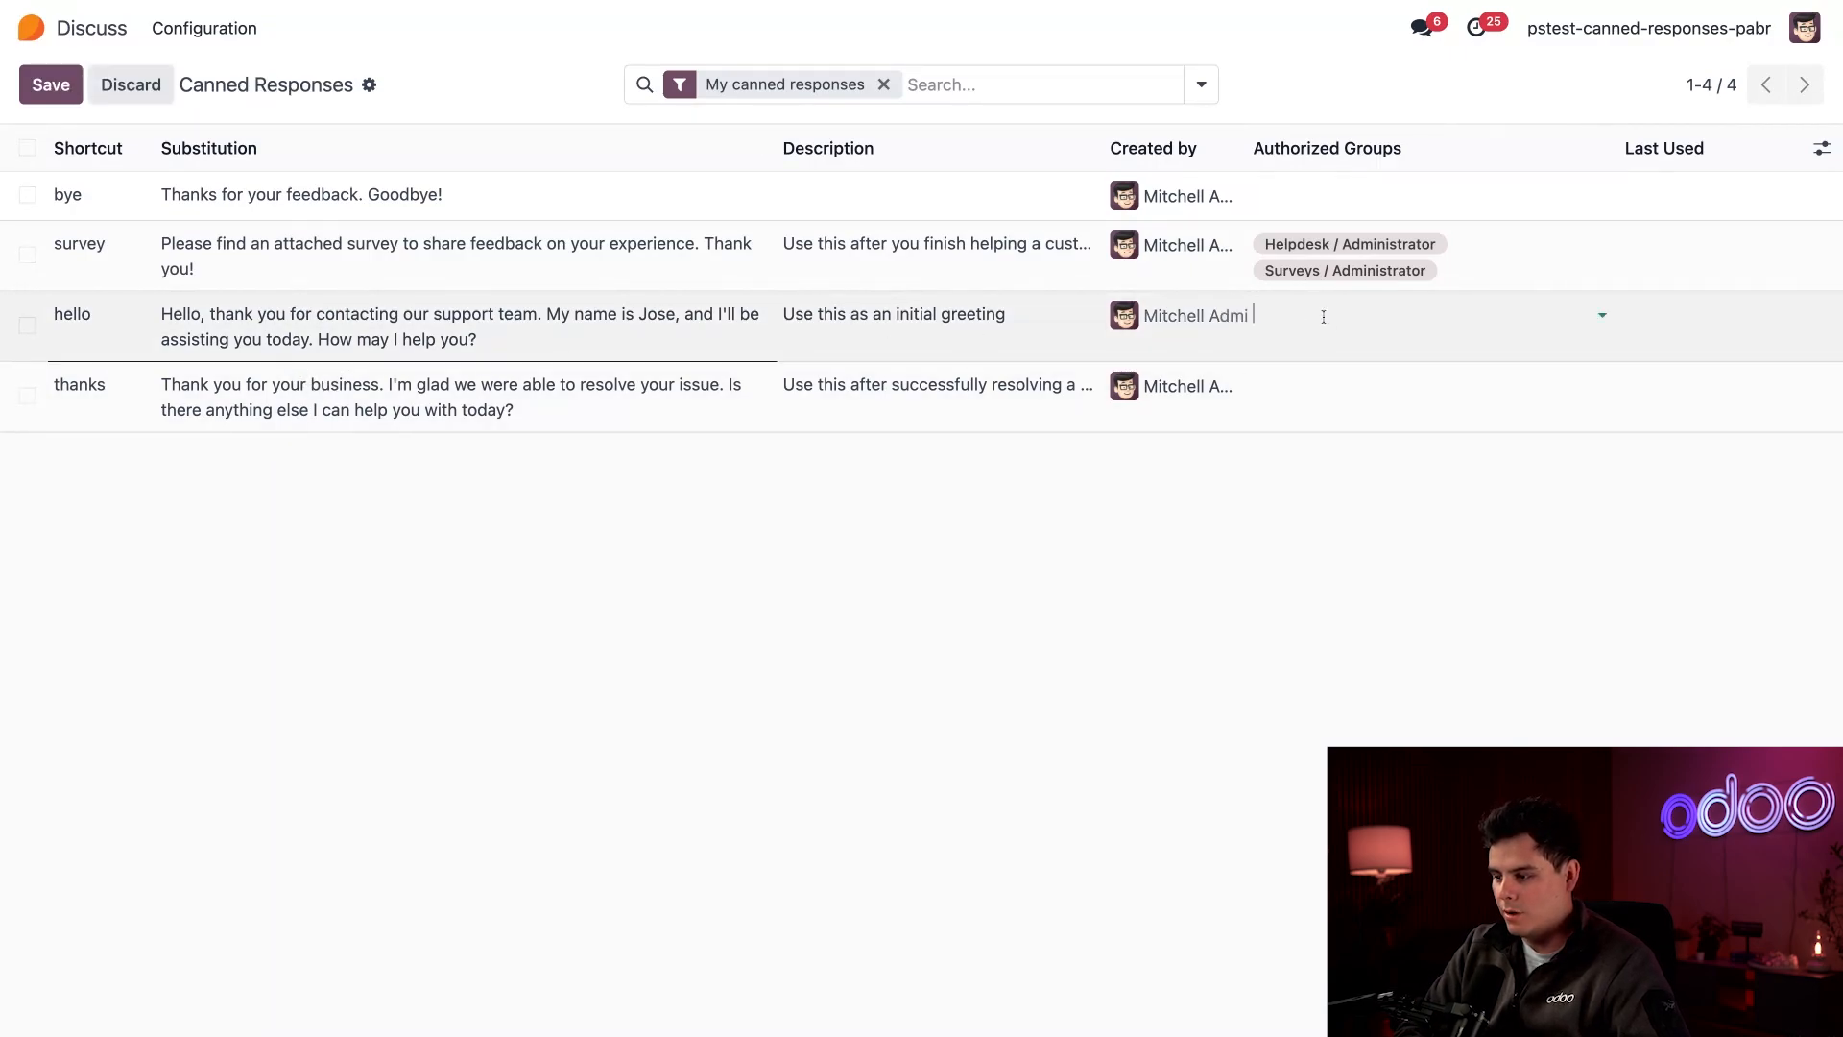
pyautogui.click(1605, 316)
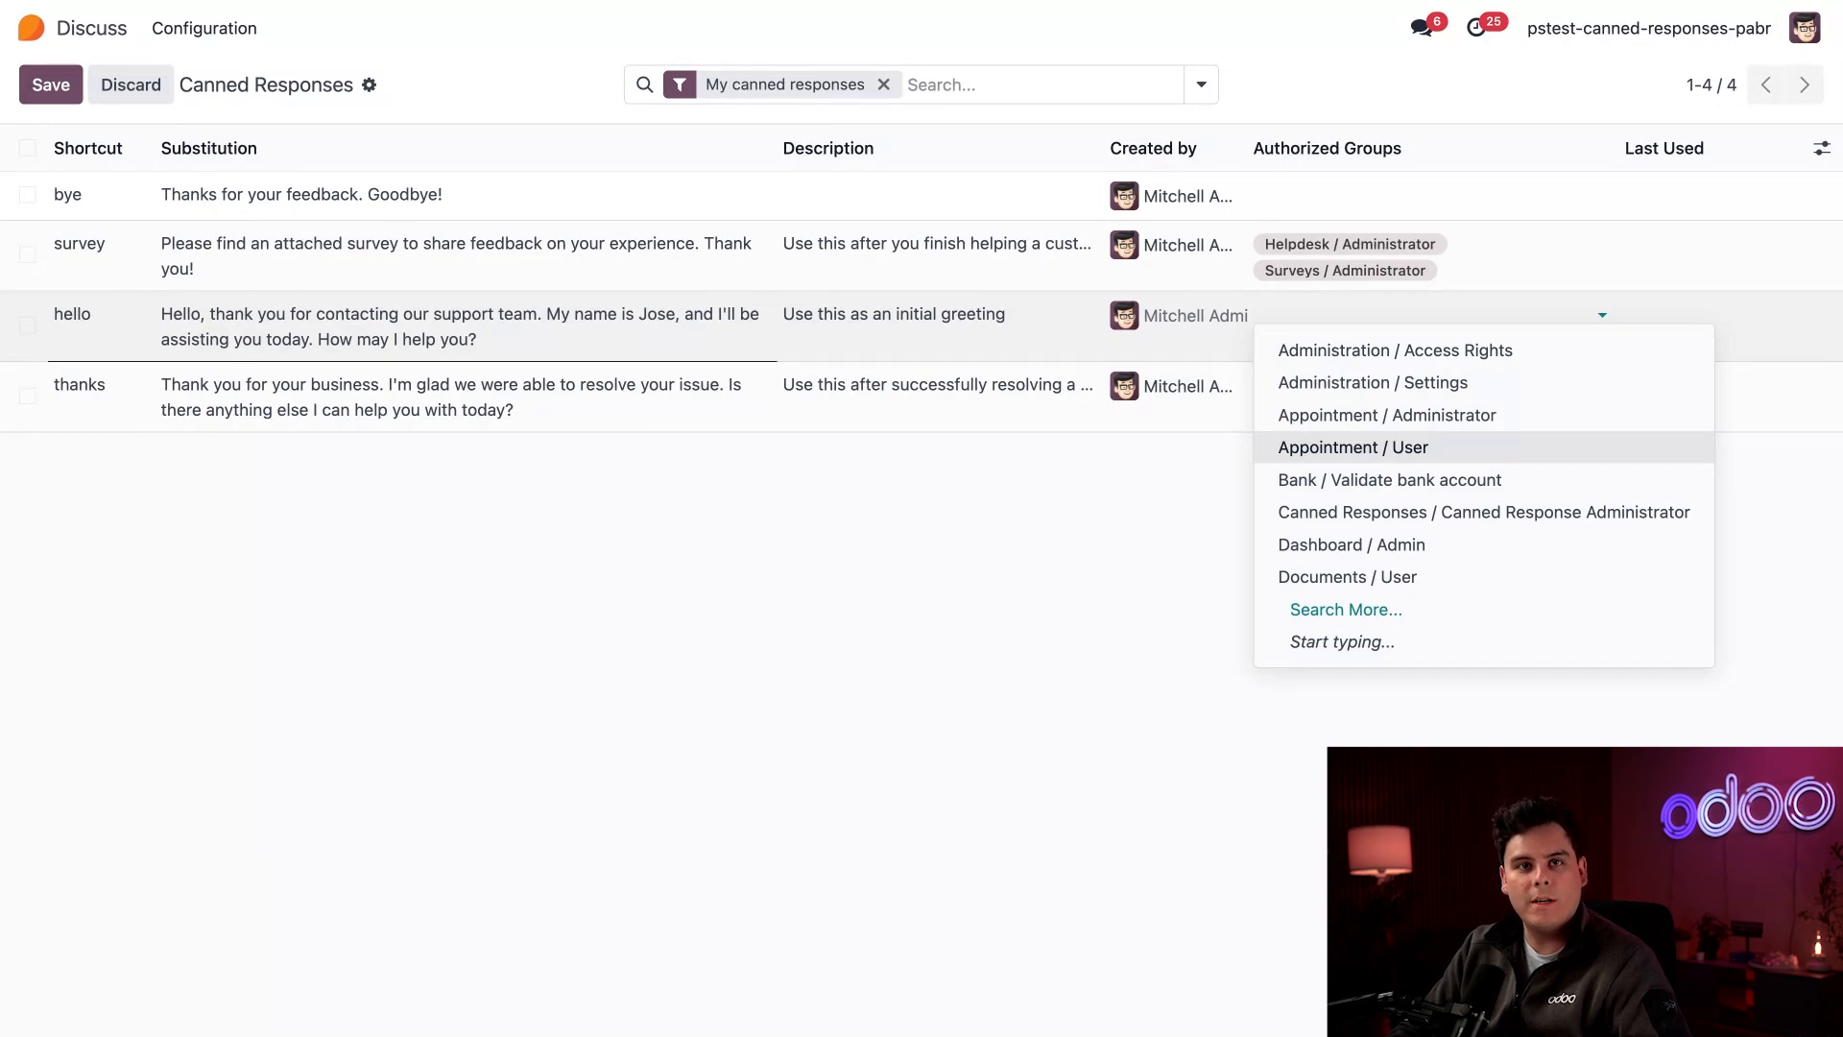
pyautogui.click(1314, 613)
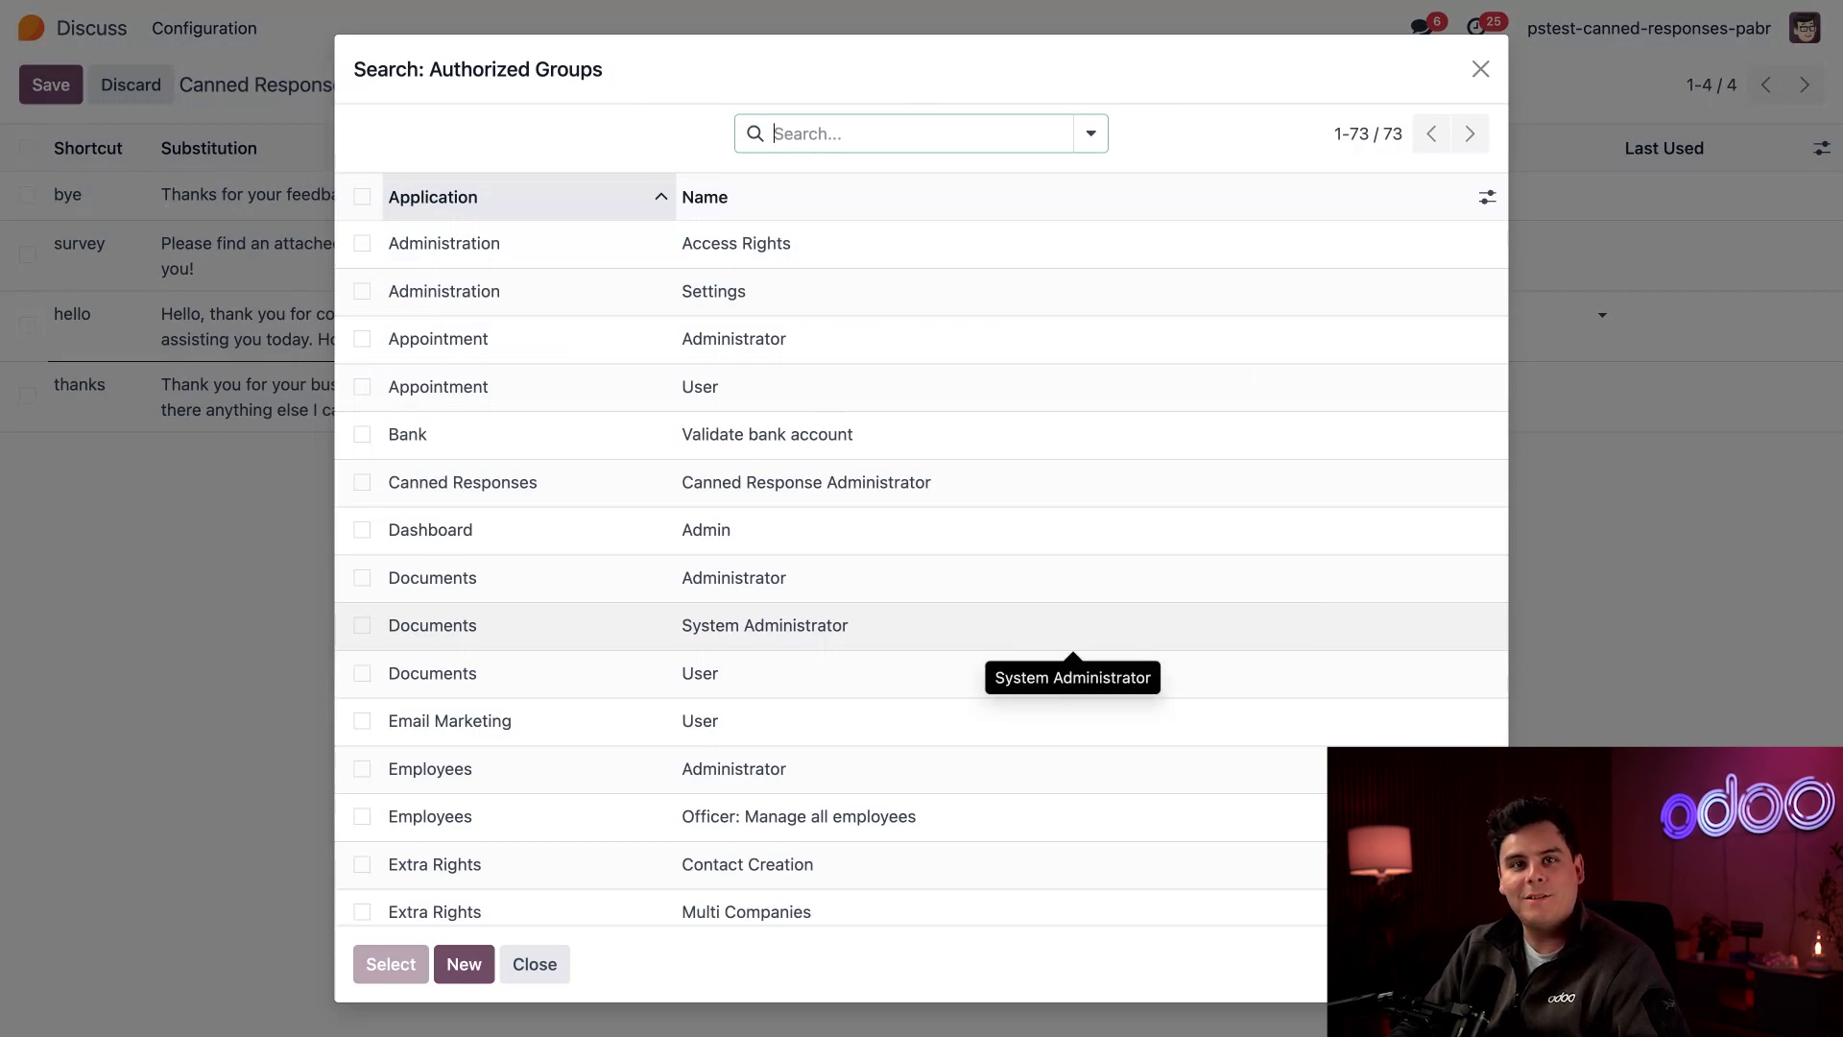
pyautogui.scroll(-20, 1072, 629)
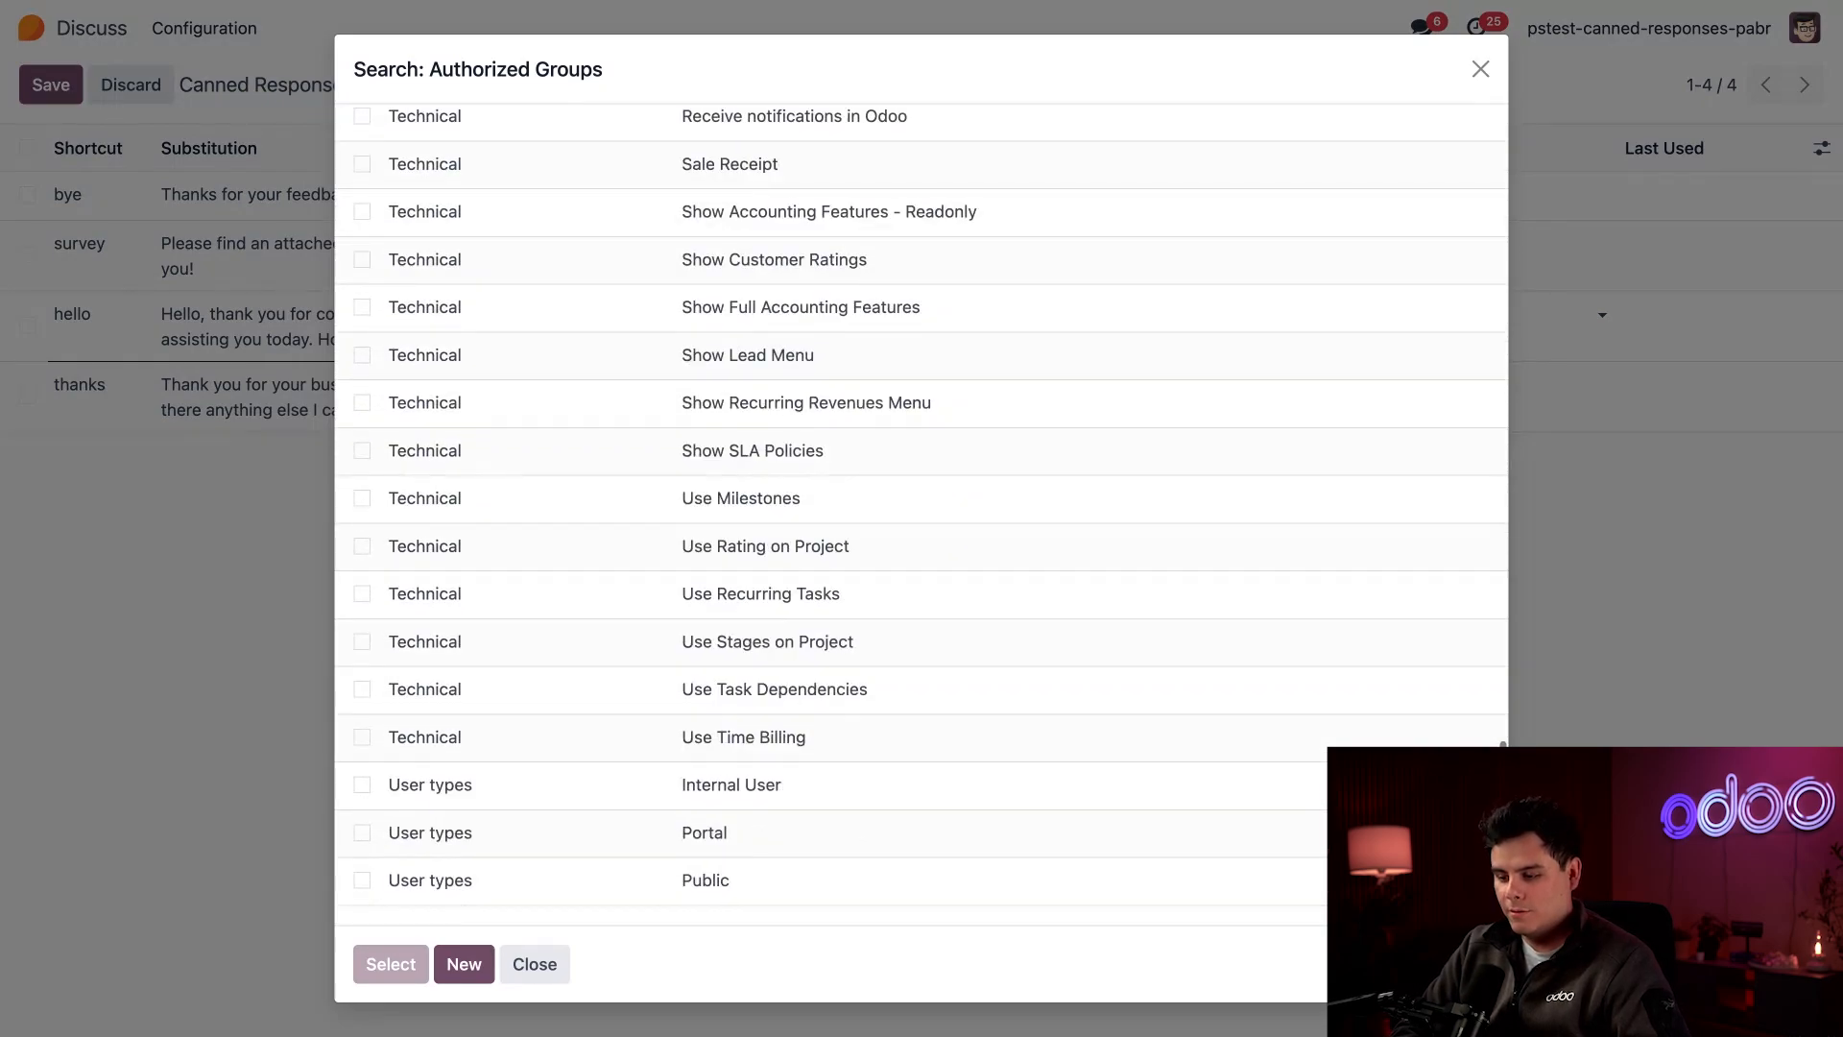
pyautogui.click(361, 785)
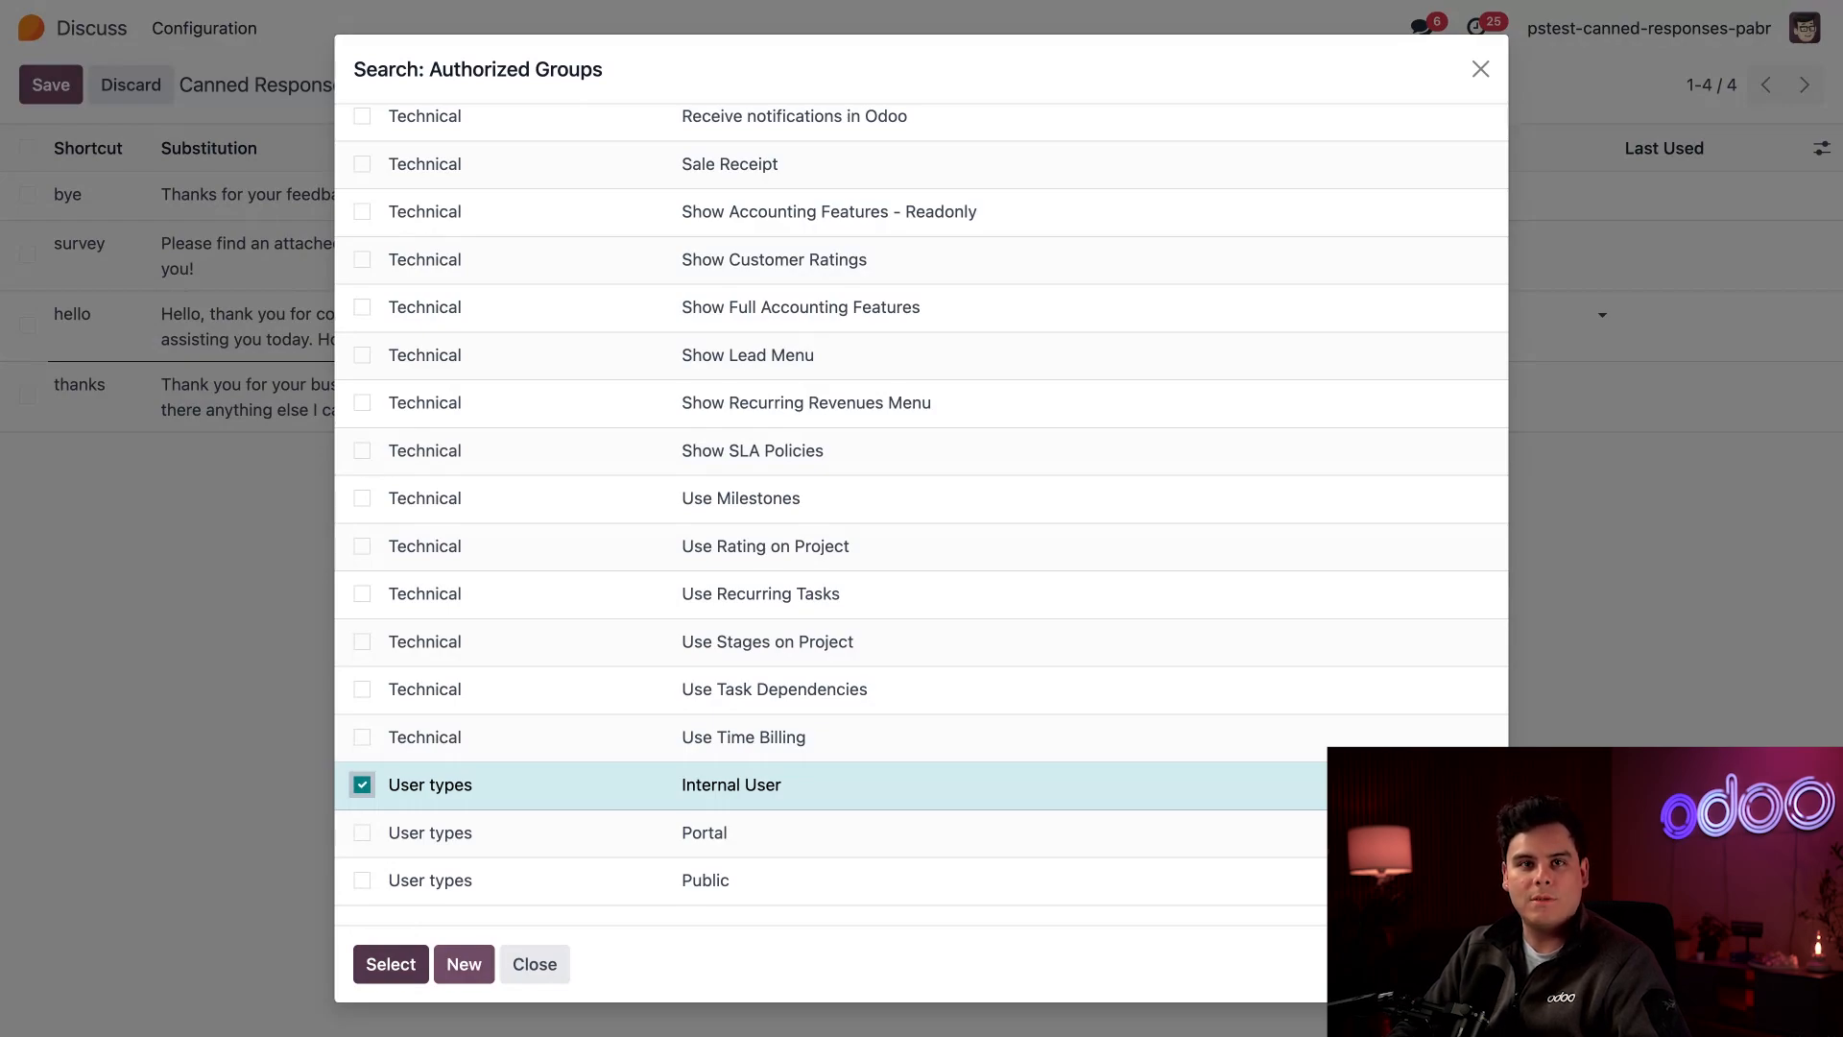
pyautogui.click(391, 963)
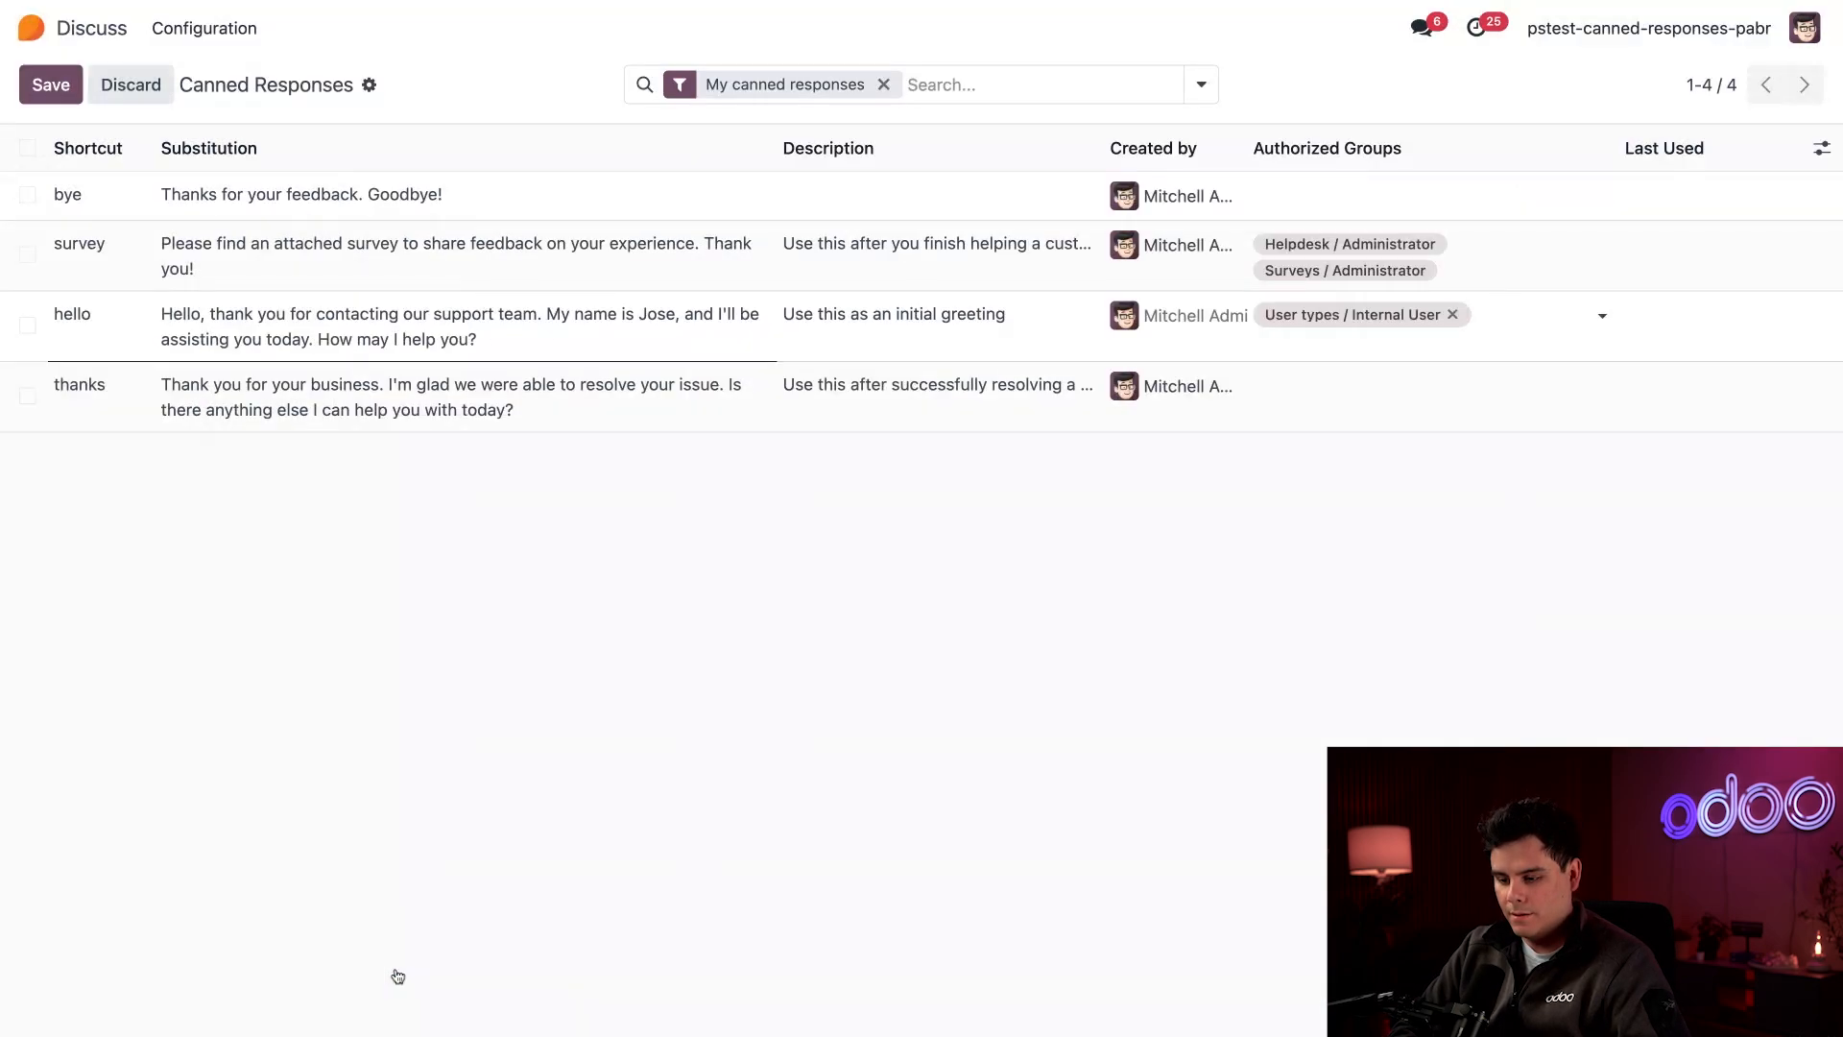
# Authorize the Helpdesk / User group to use the thanks canned response, searching the group list for "helpdesk", and save the entry
pyautogui.click(1316, 394)
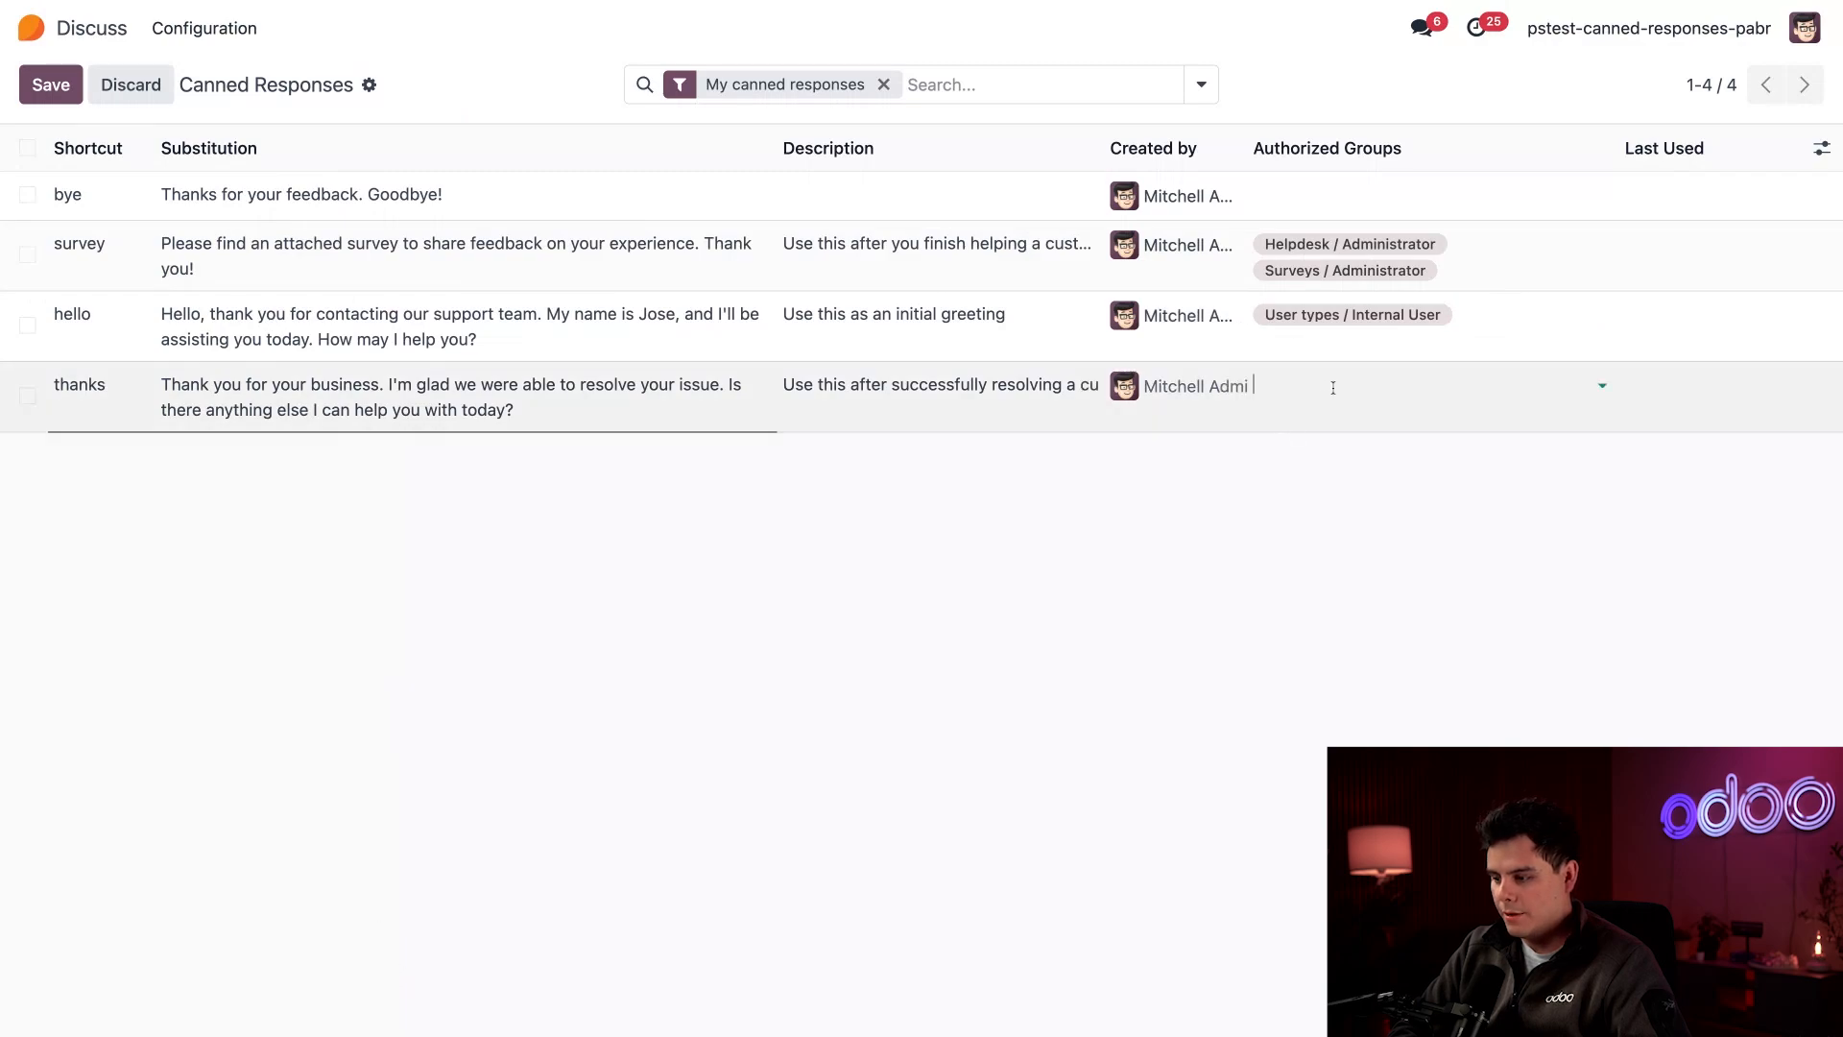
pyautogui.click(1372, 387)
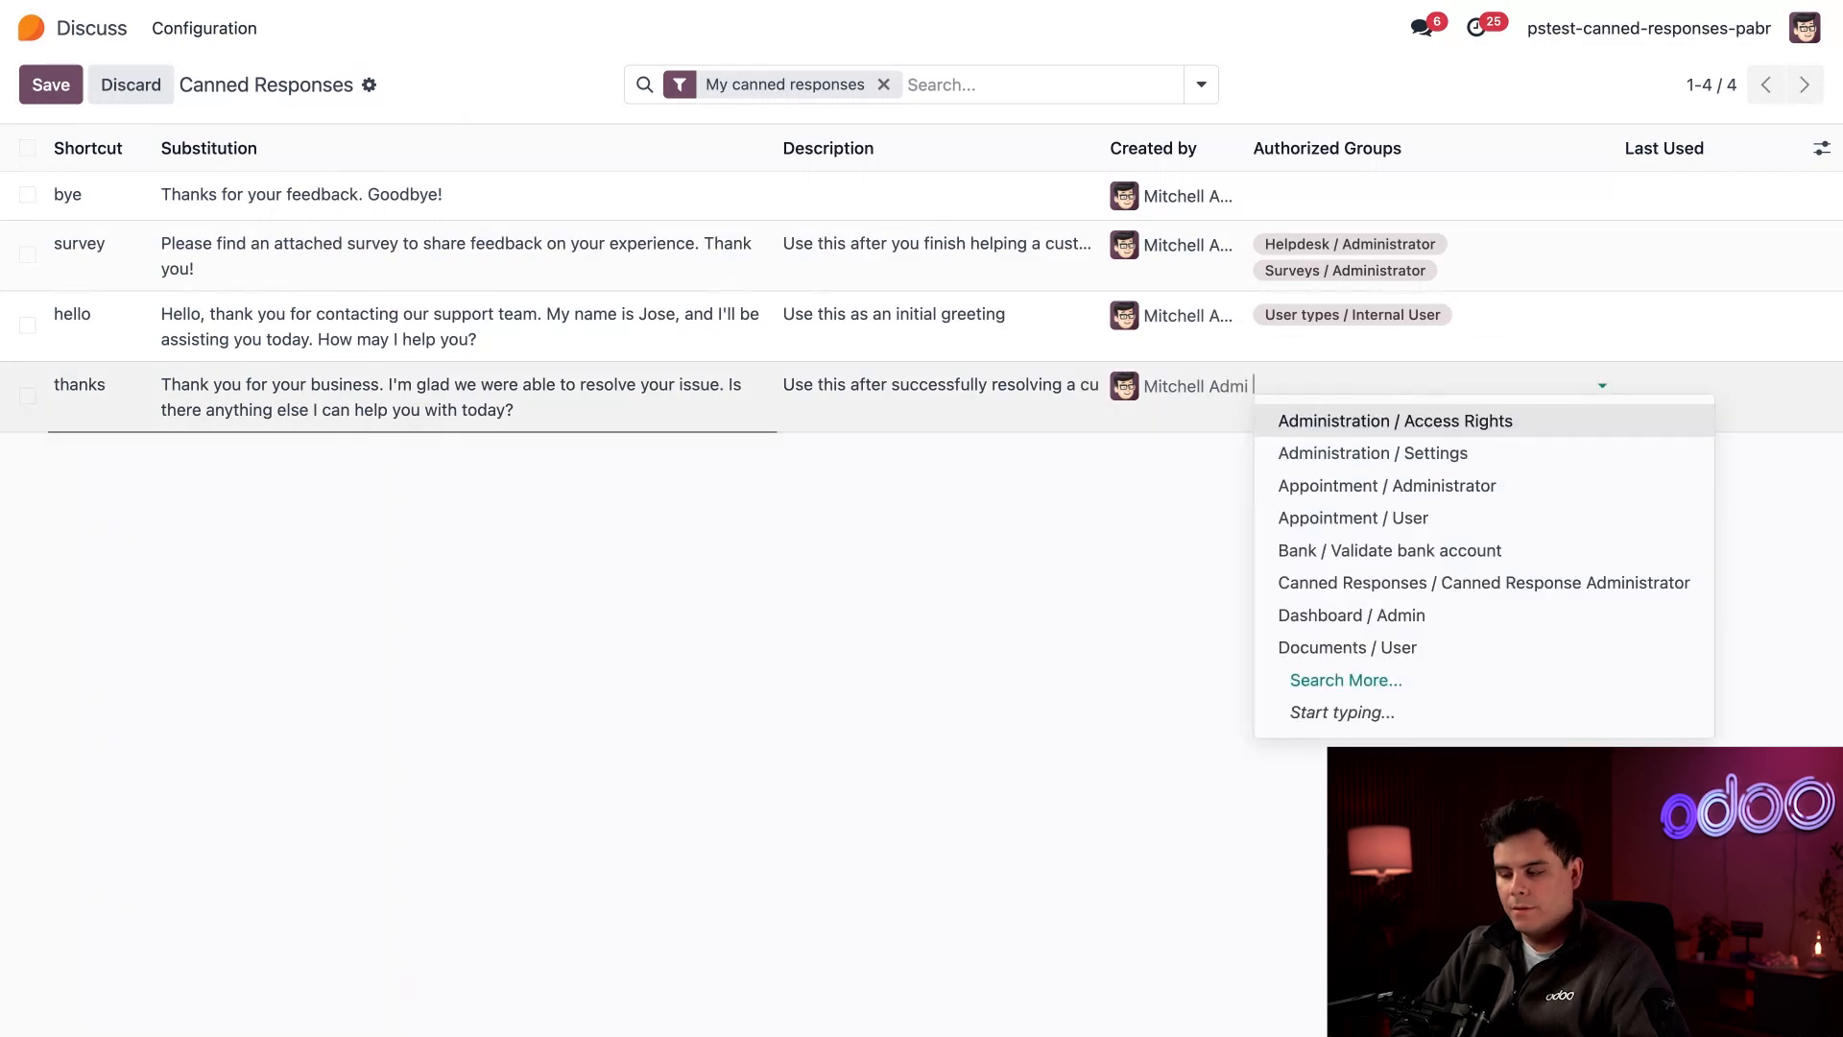
pyautogui.click(1355, 680)
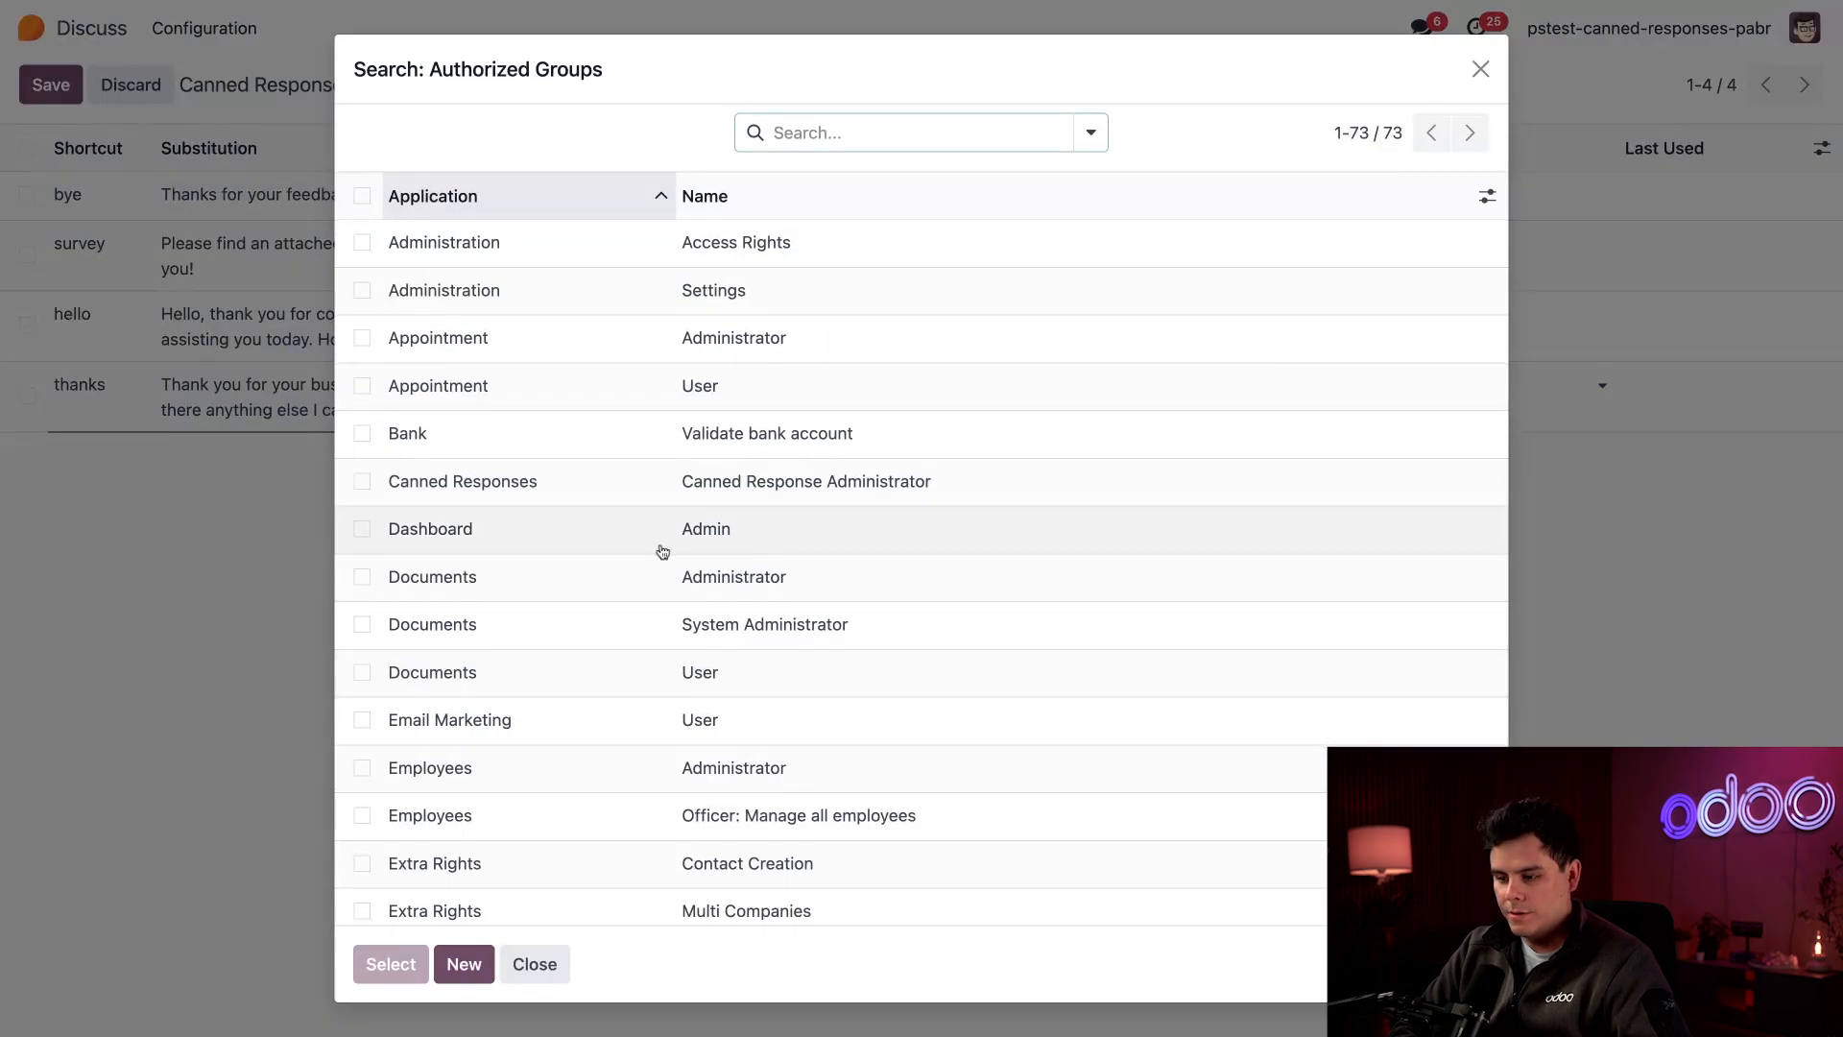
pyautogui.scroll(-20, 662, 551)
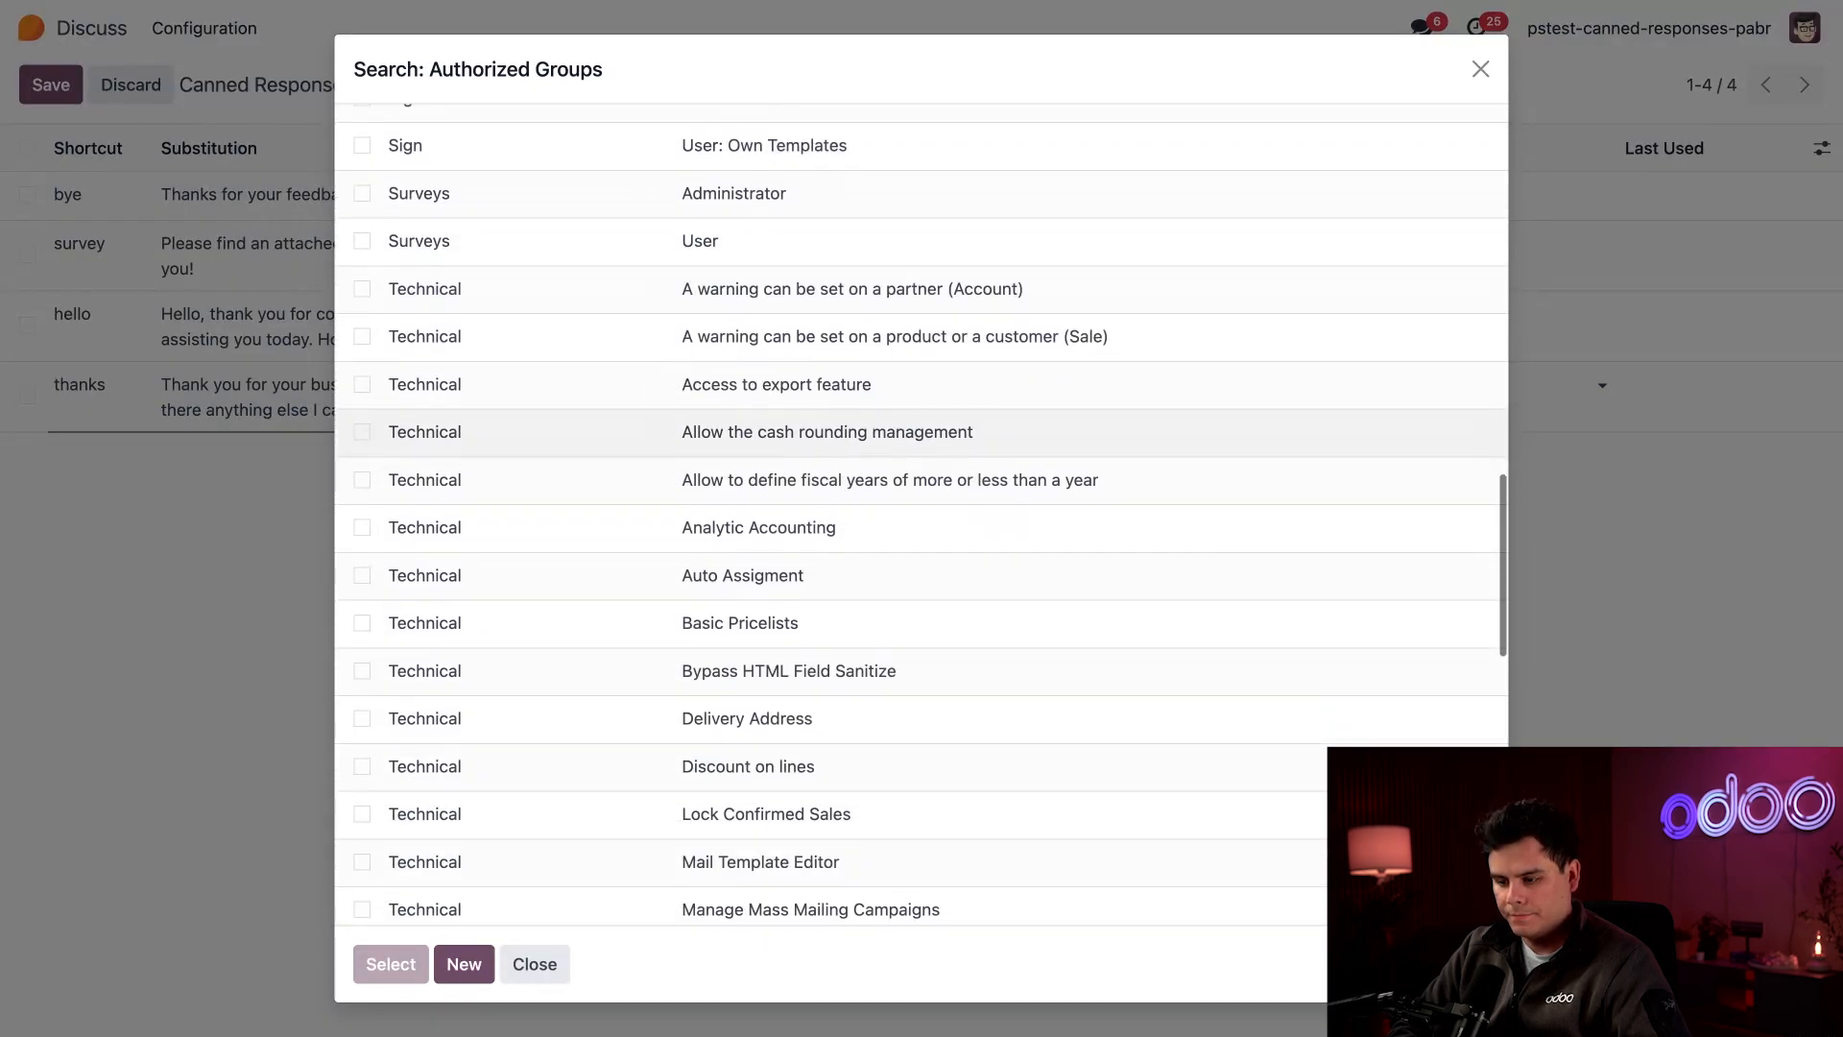
pyautogui.scroll(-12, 662, 546)
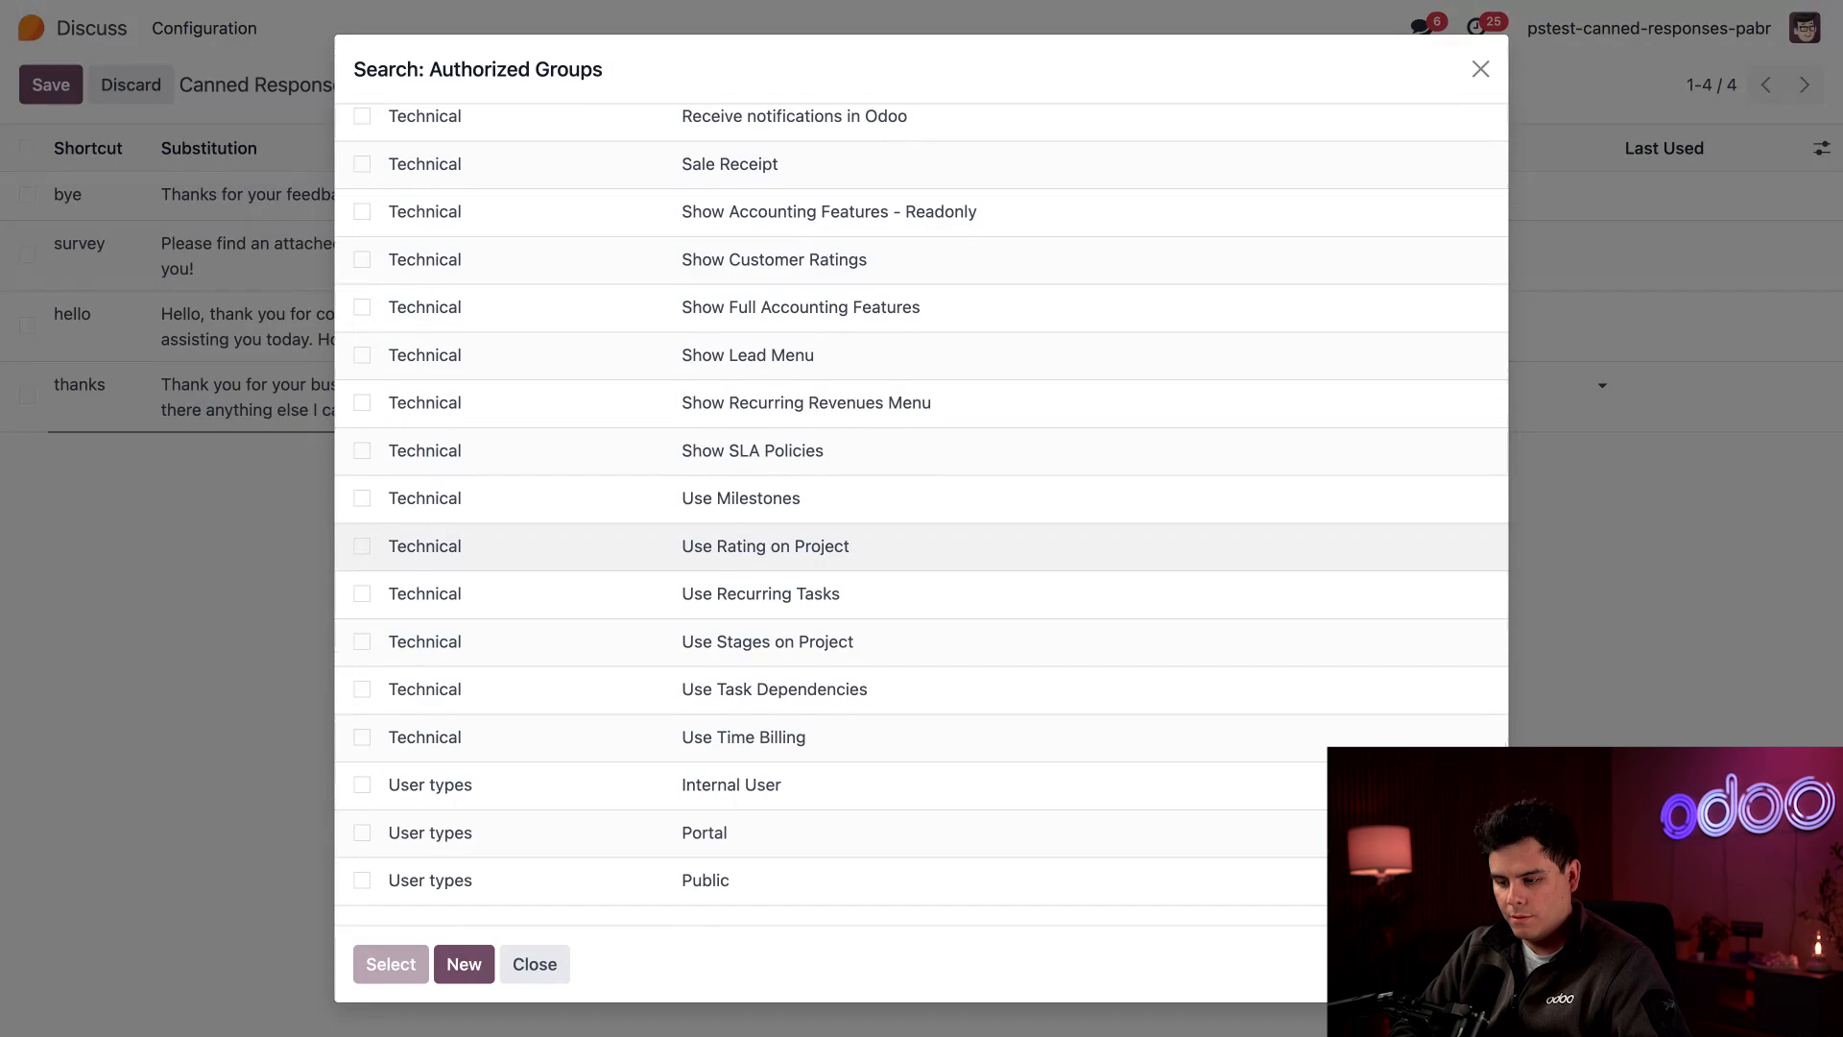
pyautogui.scroll(12, 663, 543)
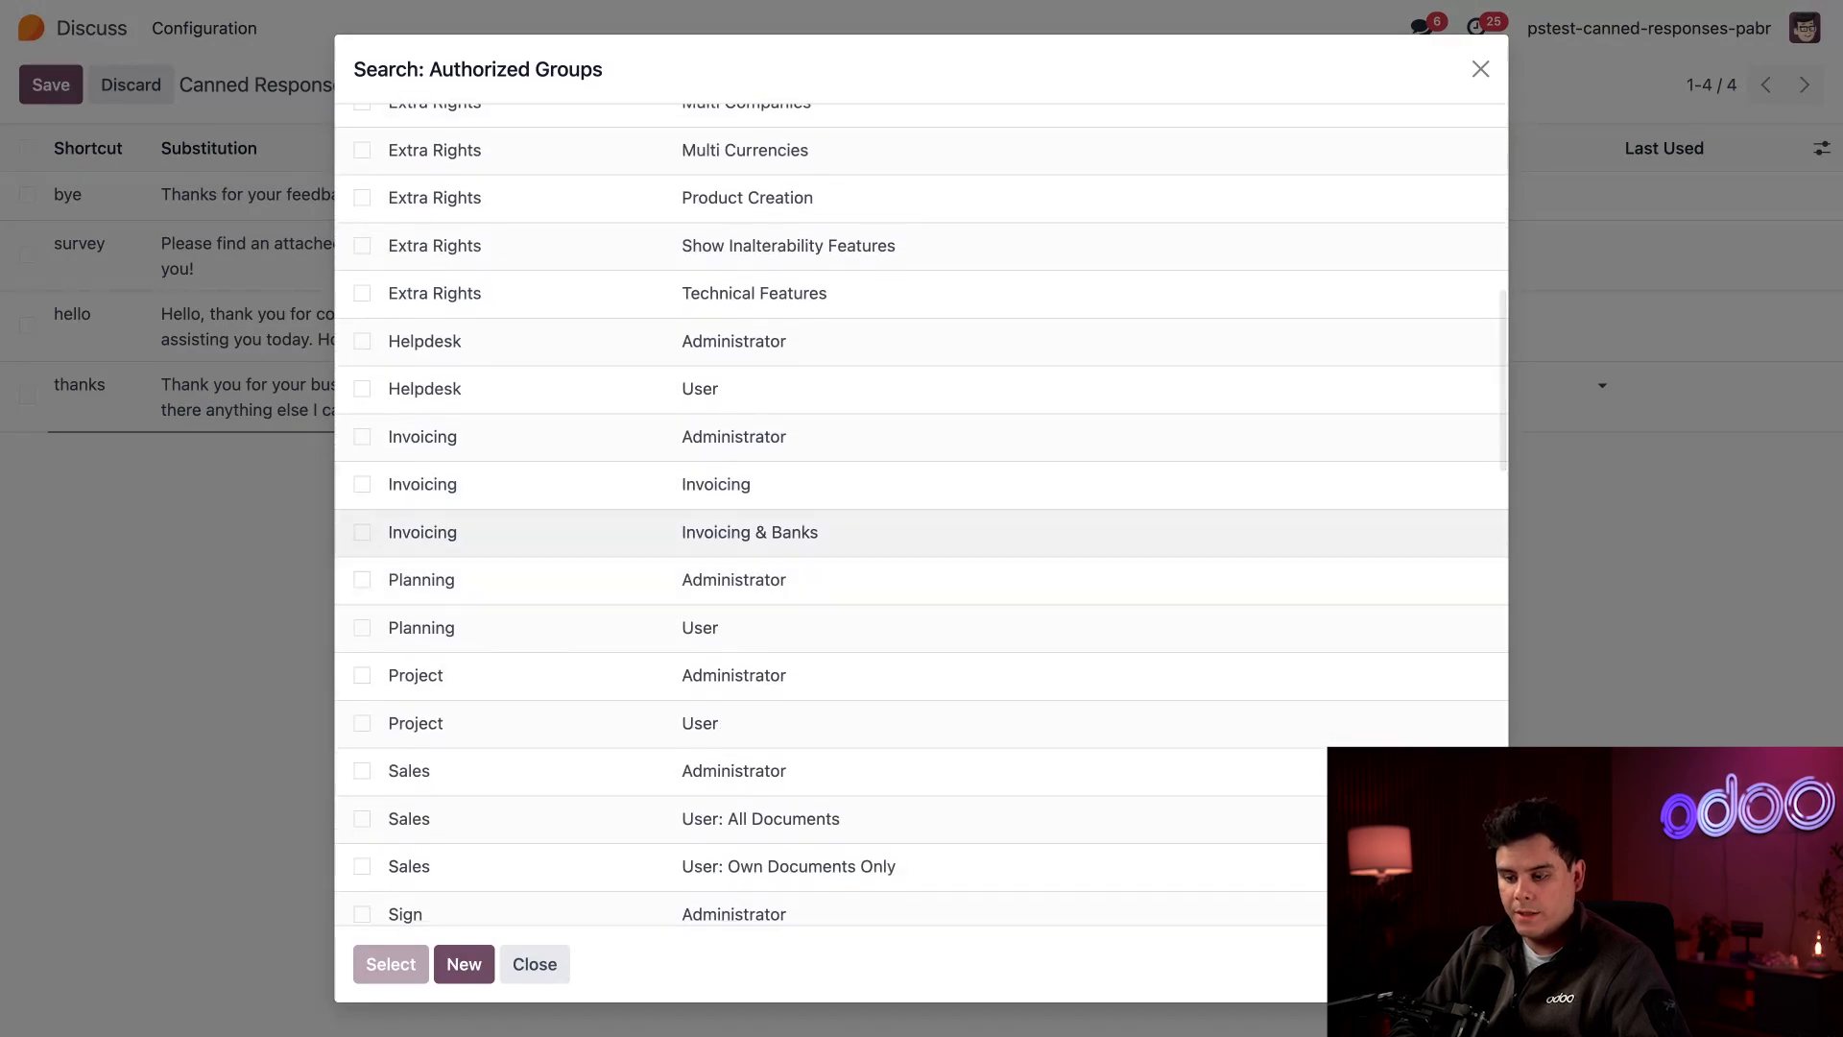
pyautogui.scroll(10, 663, 532)
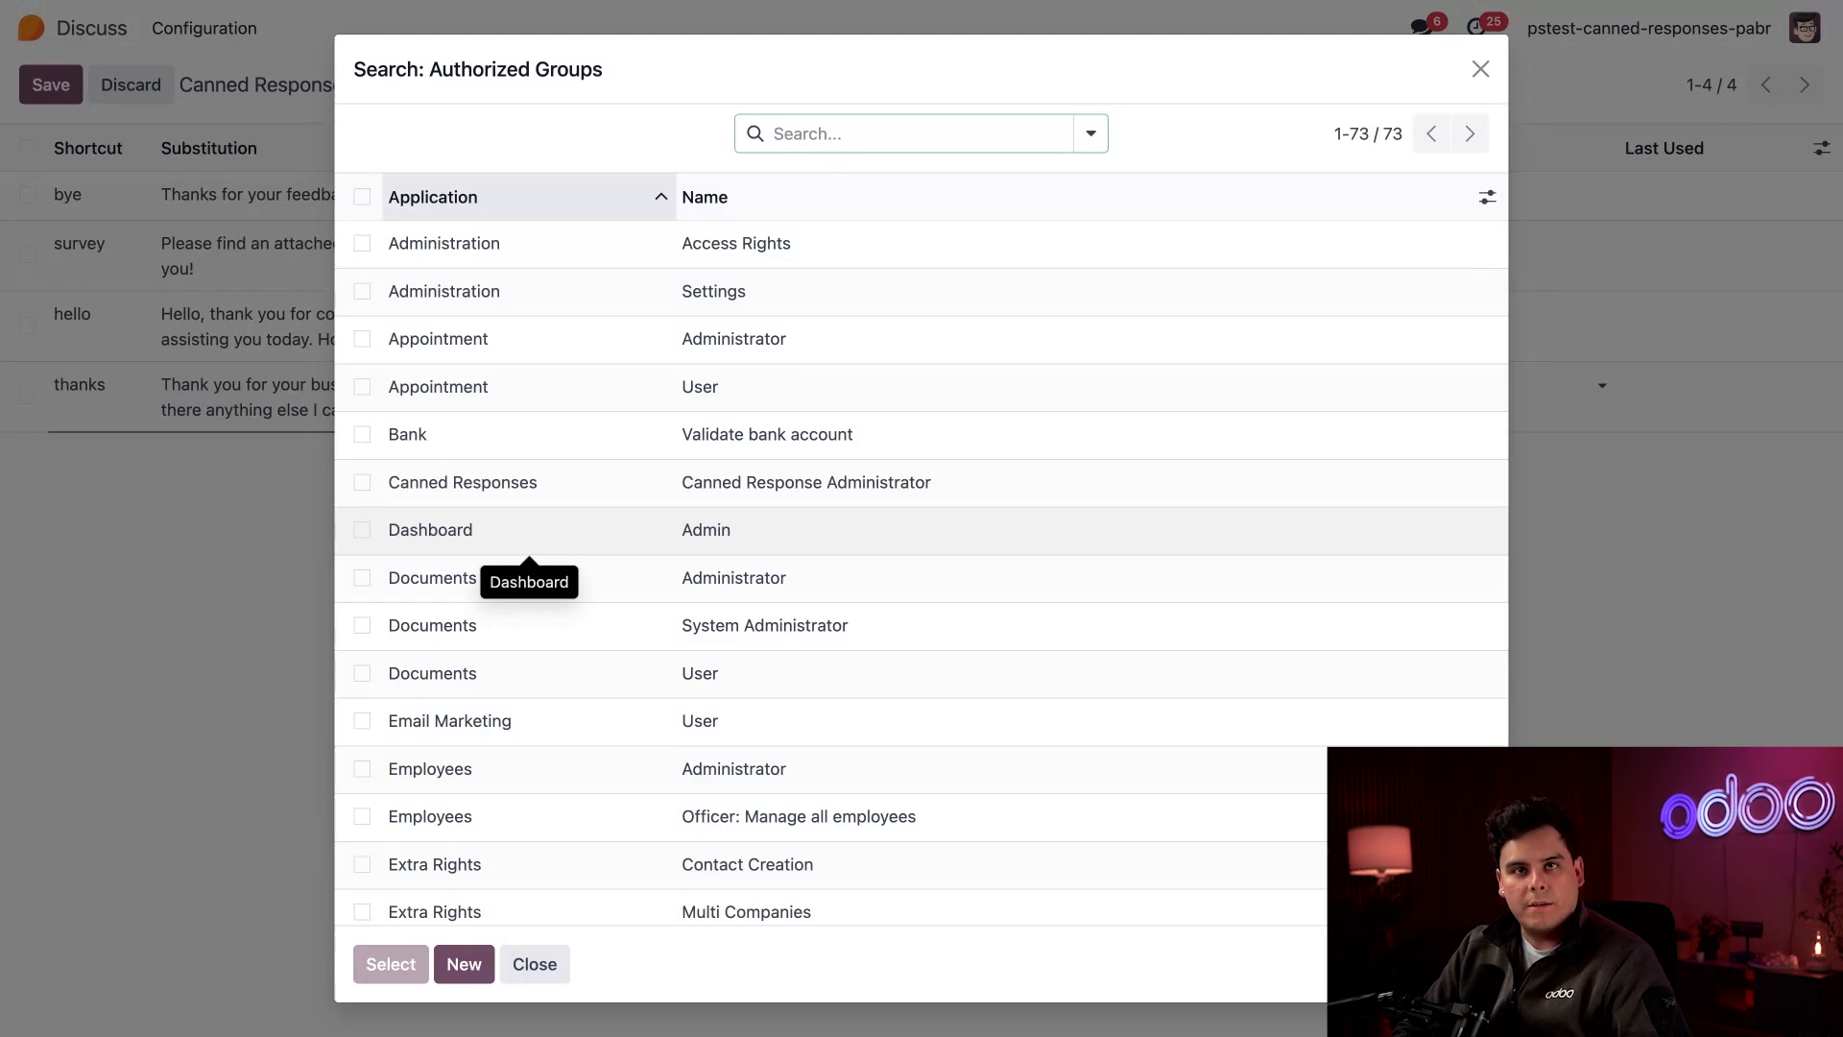
pyautogui.write('helpdesk')
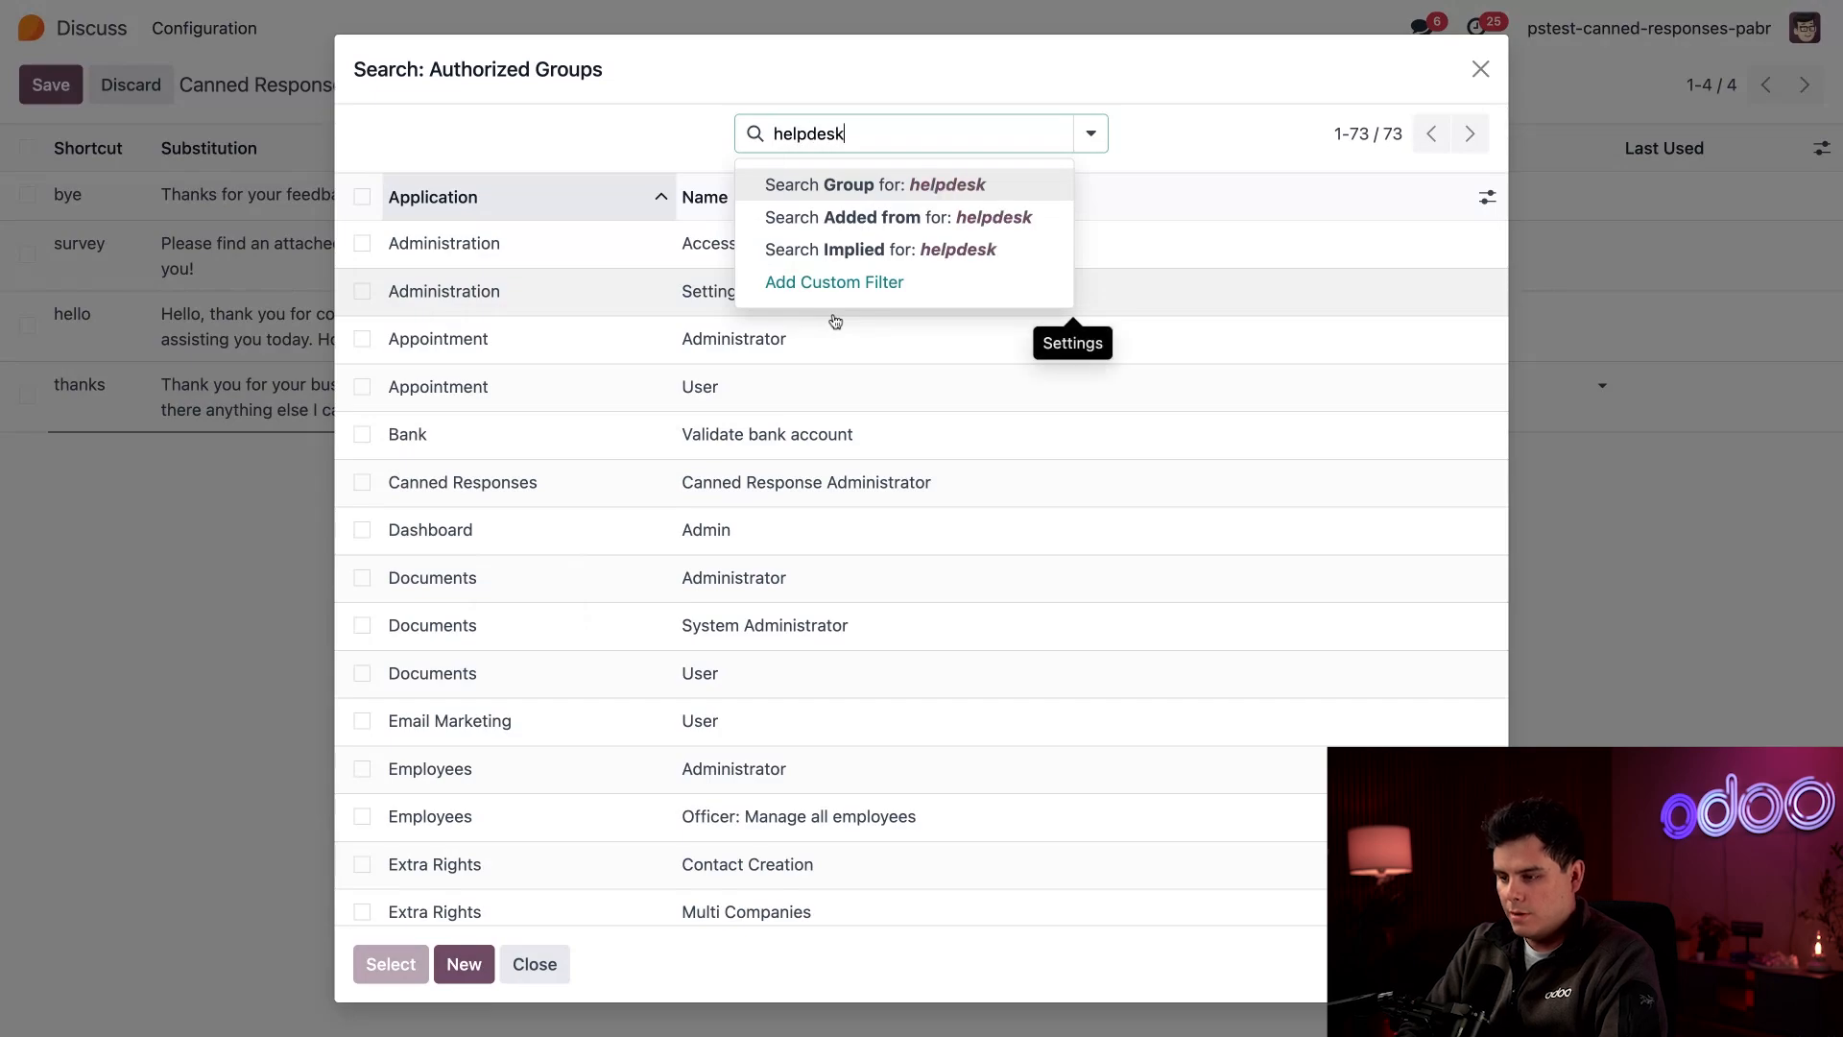
pyautogui.click(876, 184)
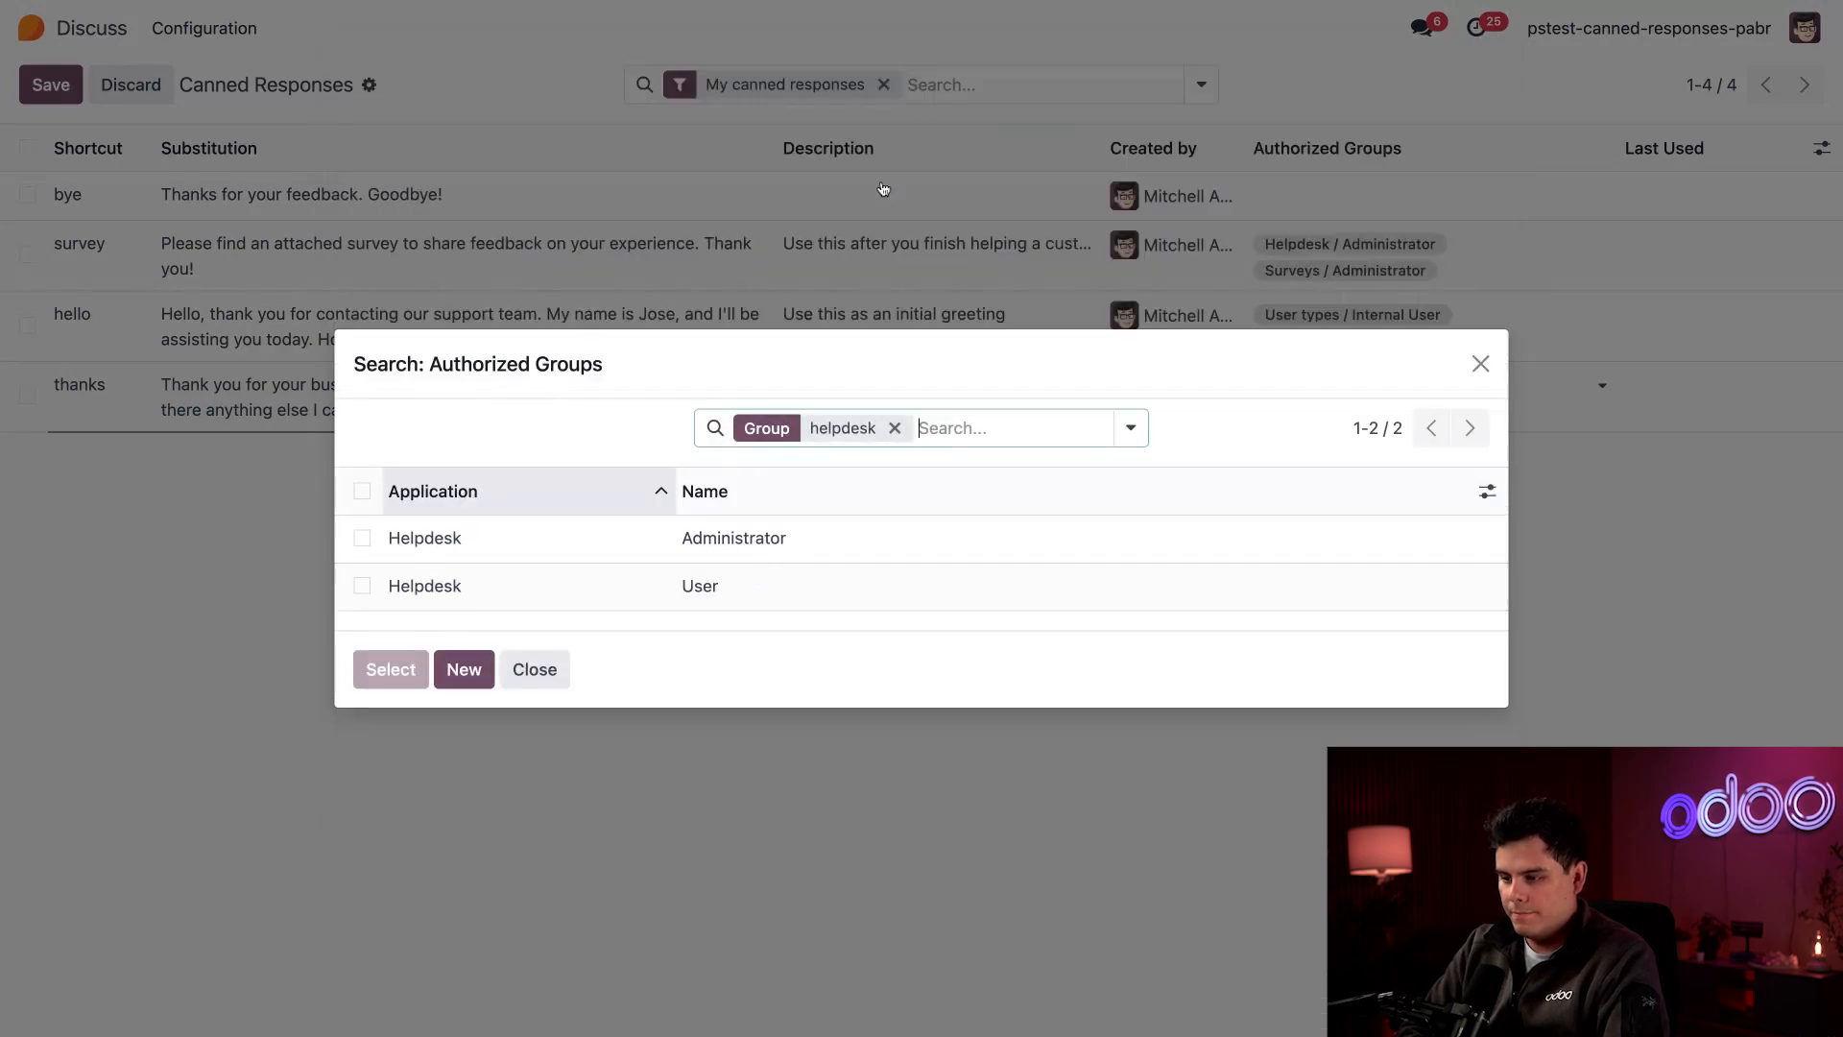
pyautogui.click(493, 595)
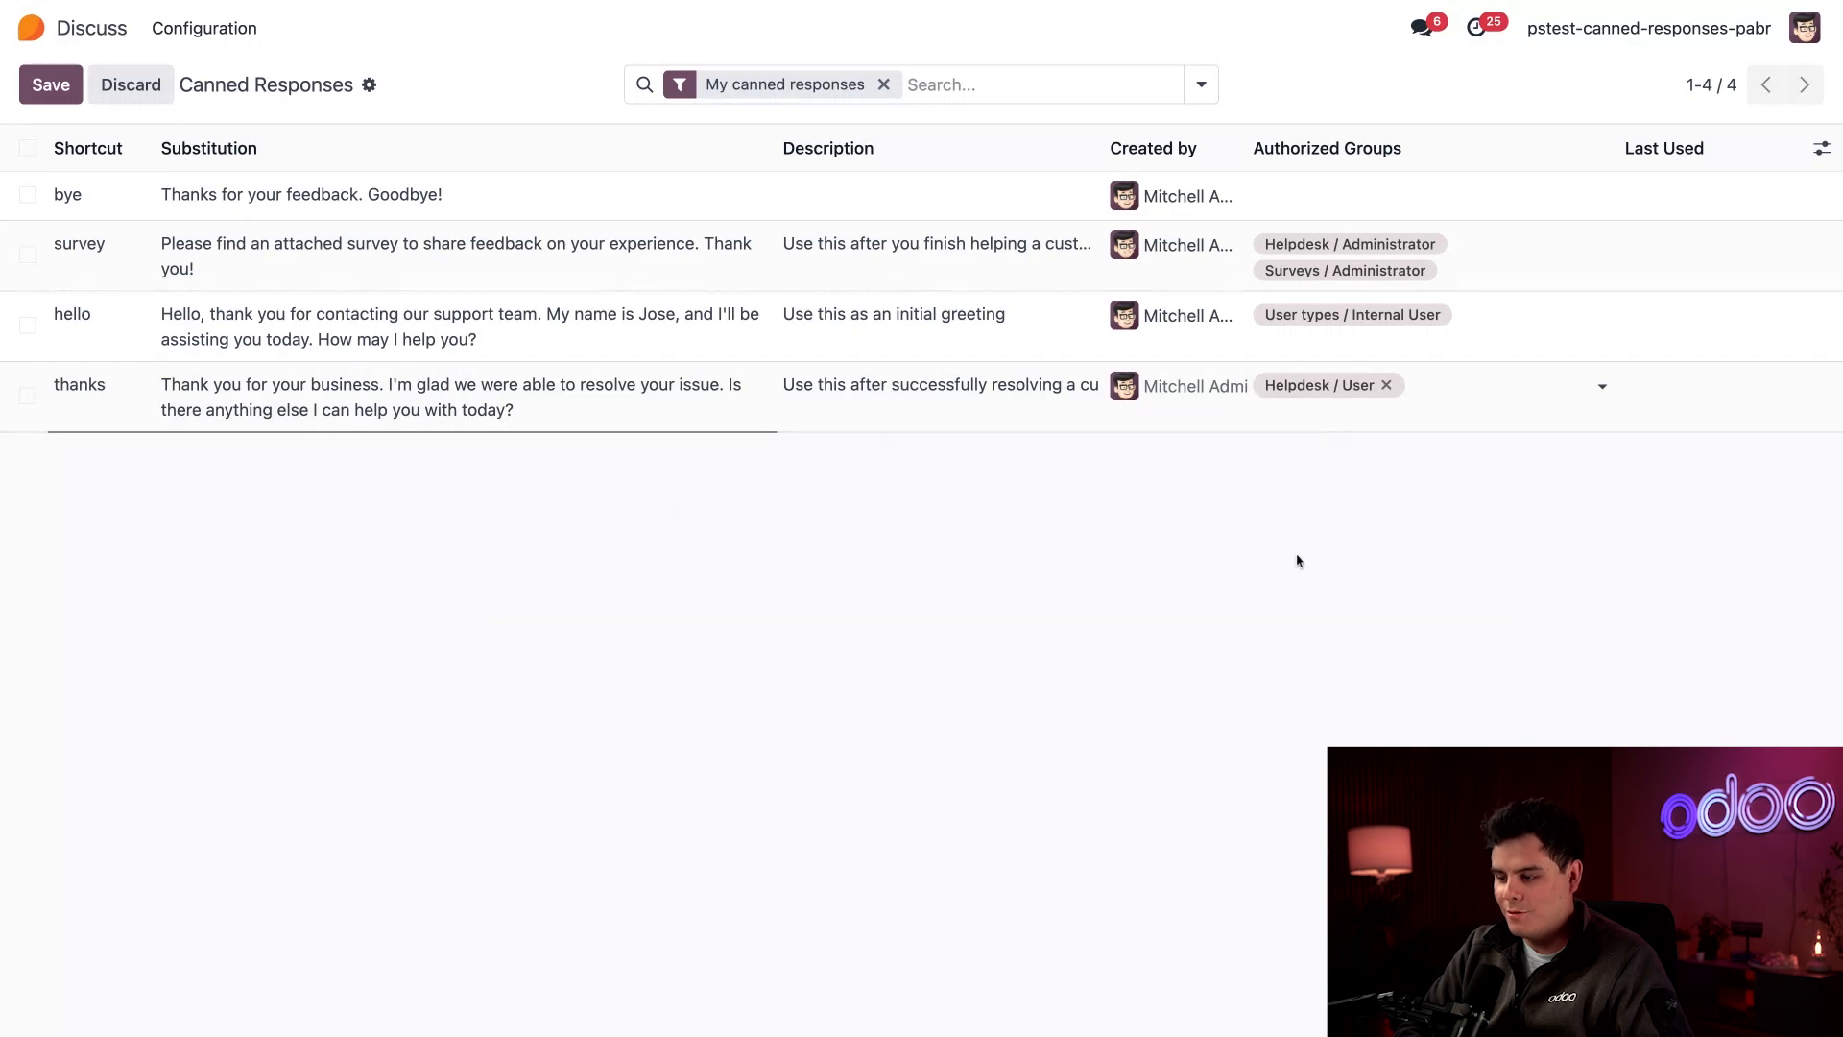
pyautogui.click(1236, 596)
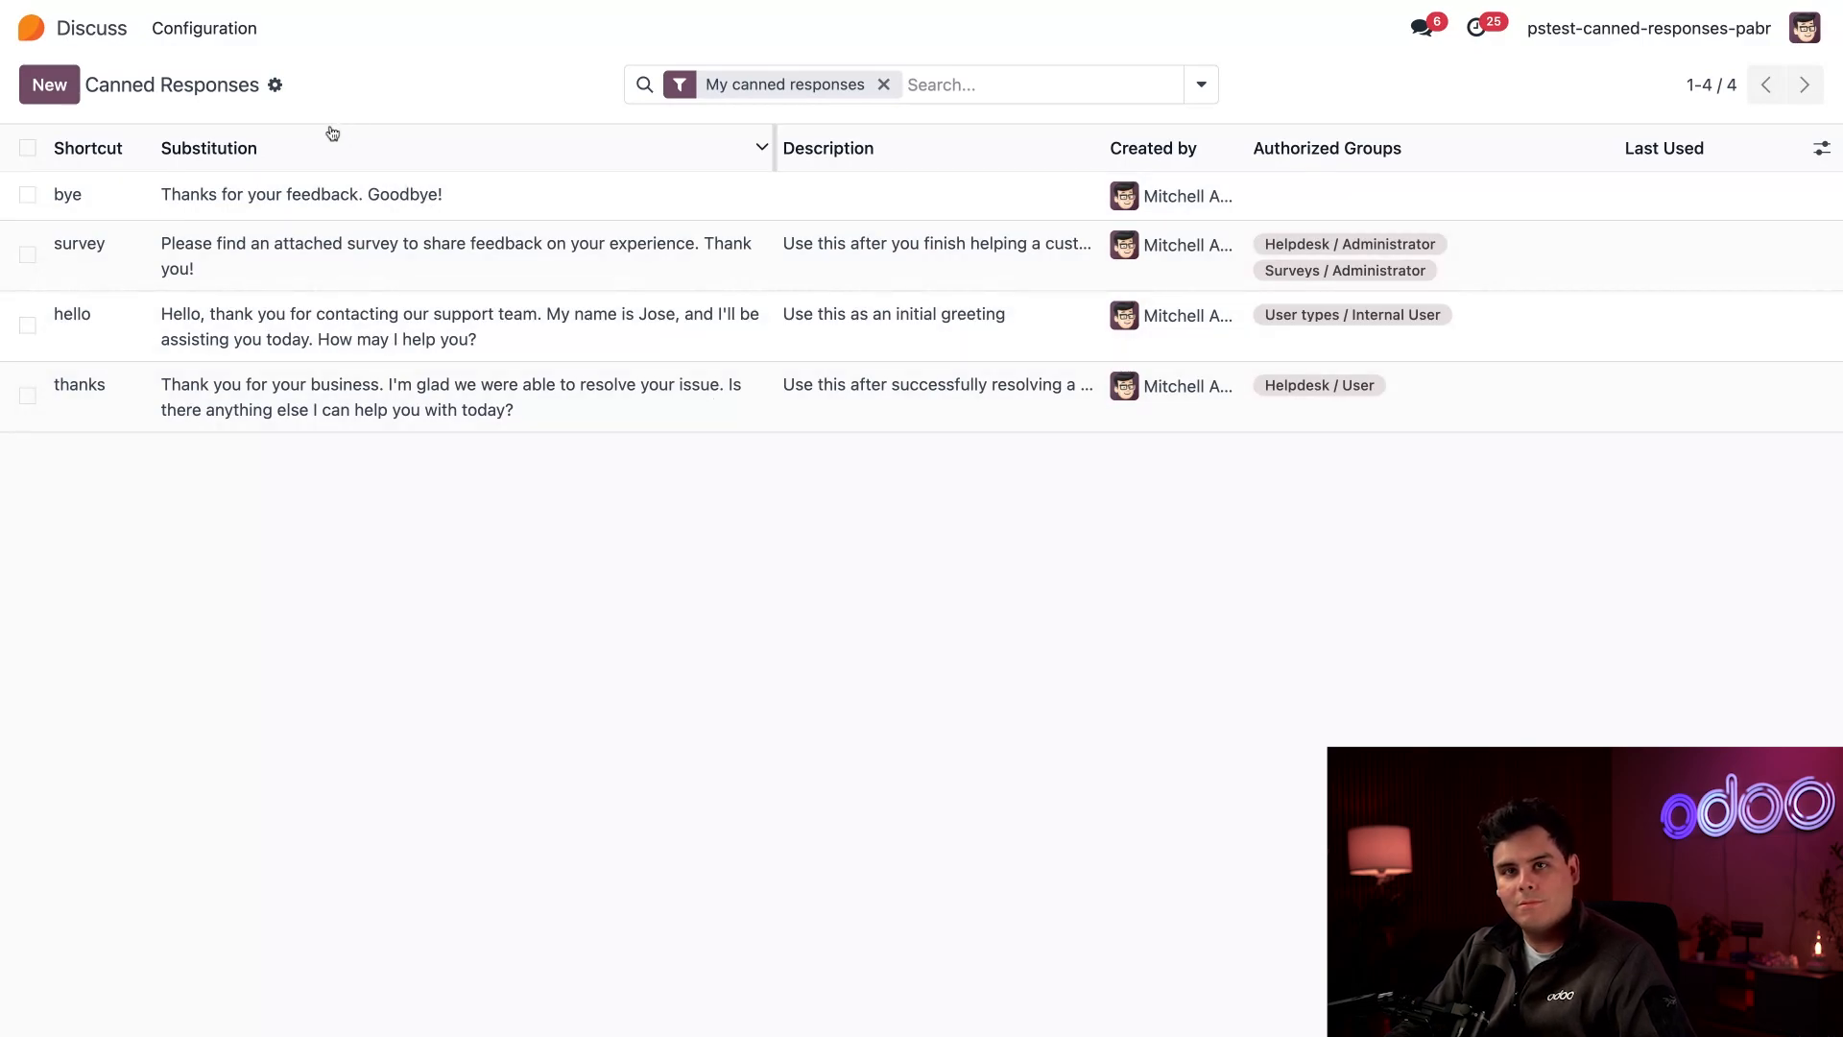
# Return to the Discuss inbox and open the direct message conversation listed above OdooBot
pyautogui.click(90, 33)
pyautogui.click(480, 163)
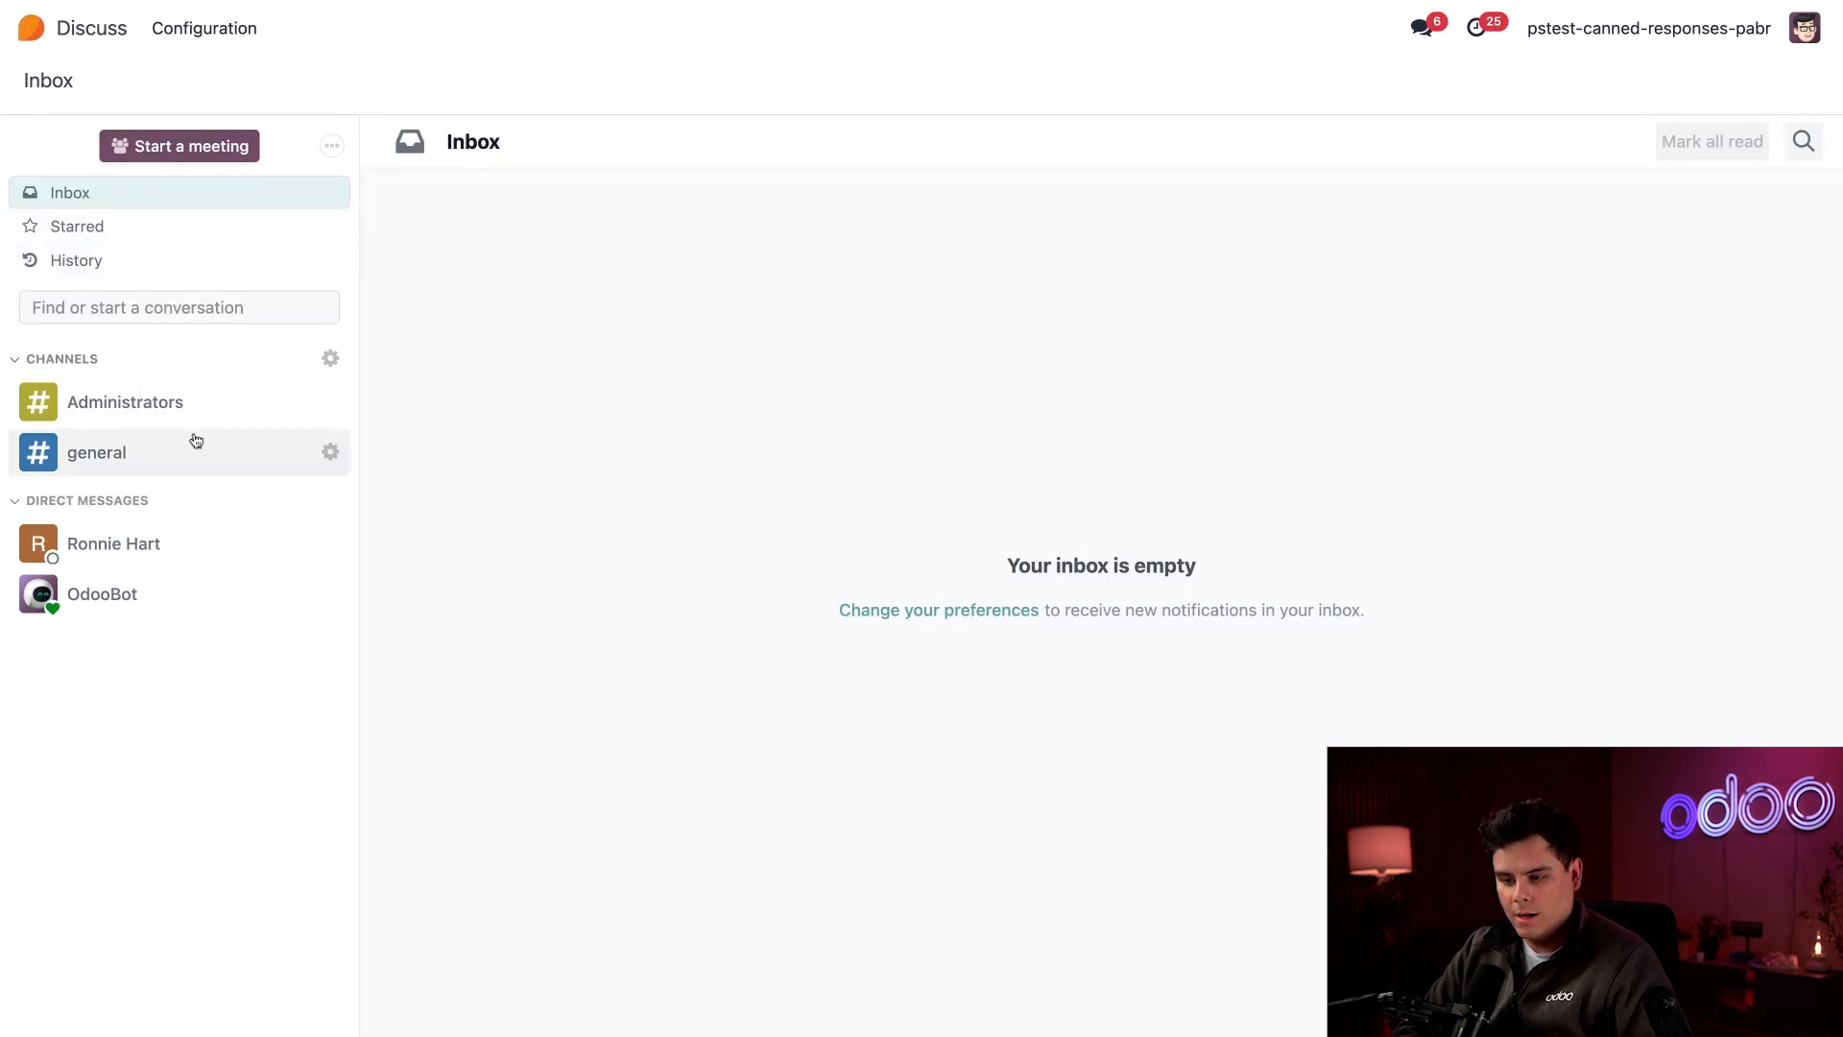
pyautogui.click(175, 553)
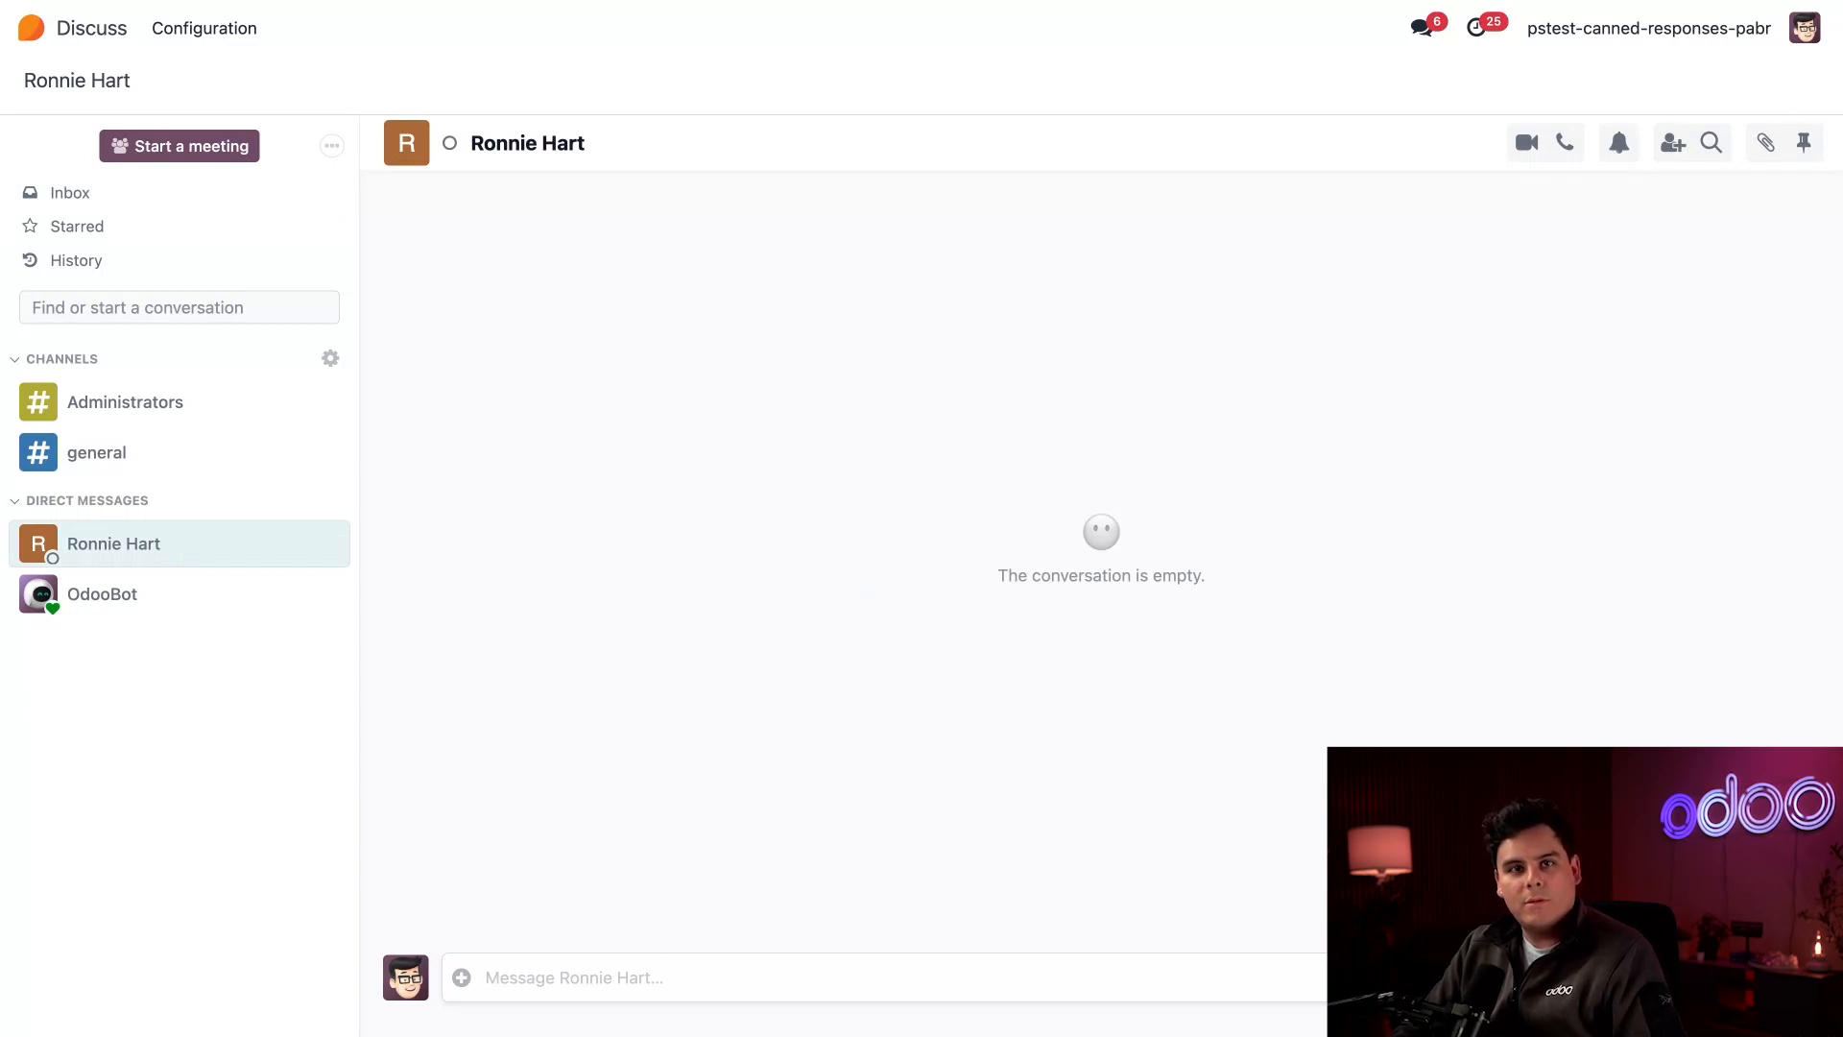
# Send the "::hello" canned response in this conversation, and bring up the canned response suggestions again with "::"
pyautogui.write('::')
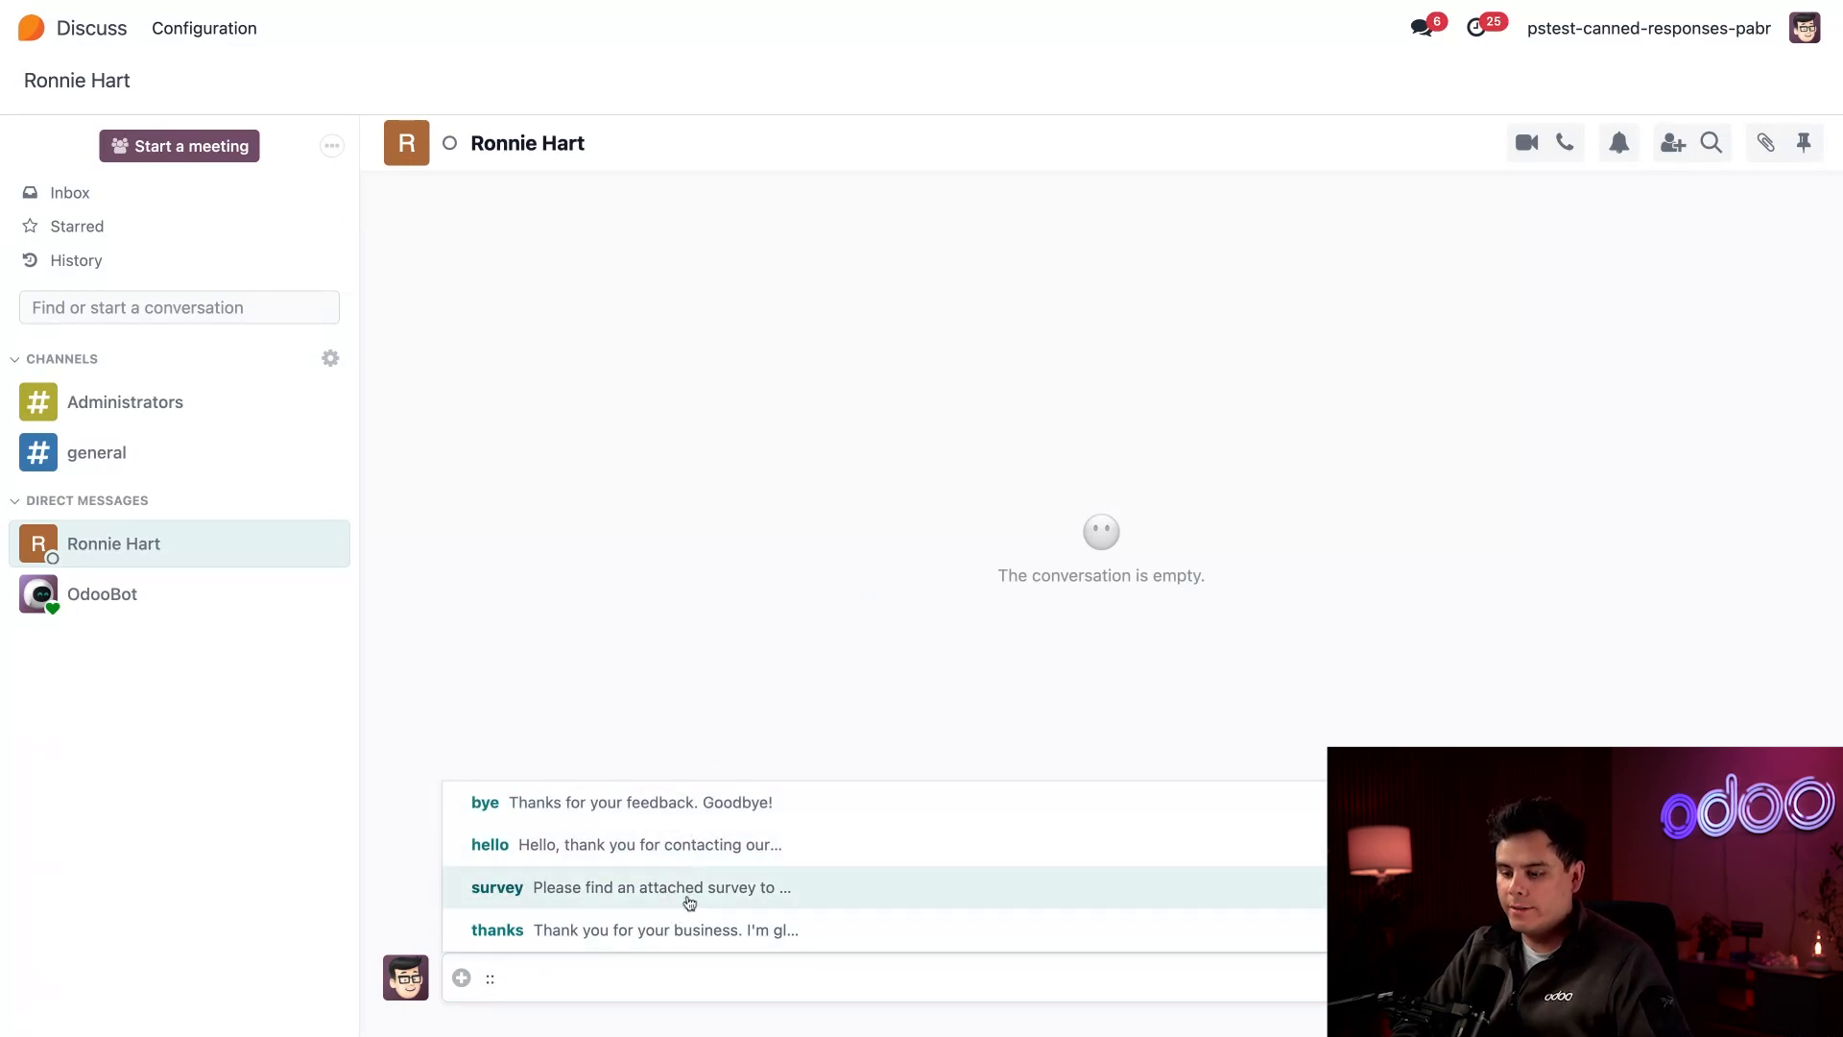
pyautogui.write('hello')
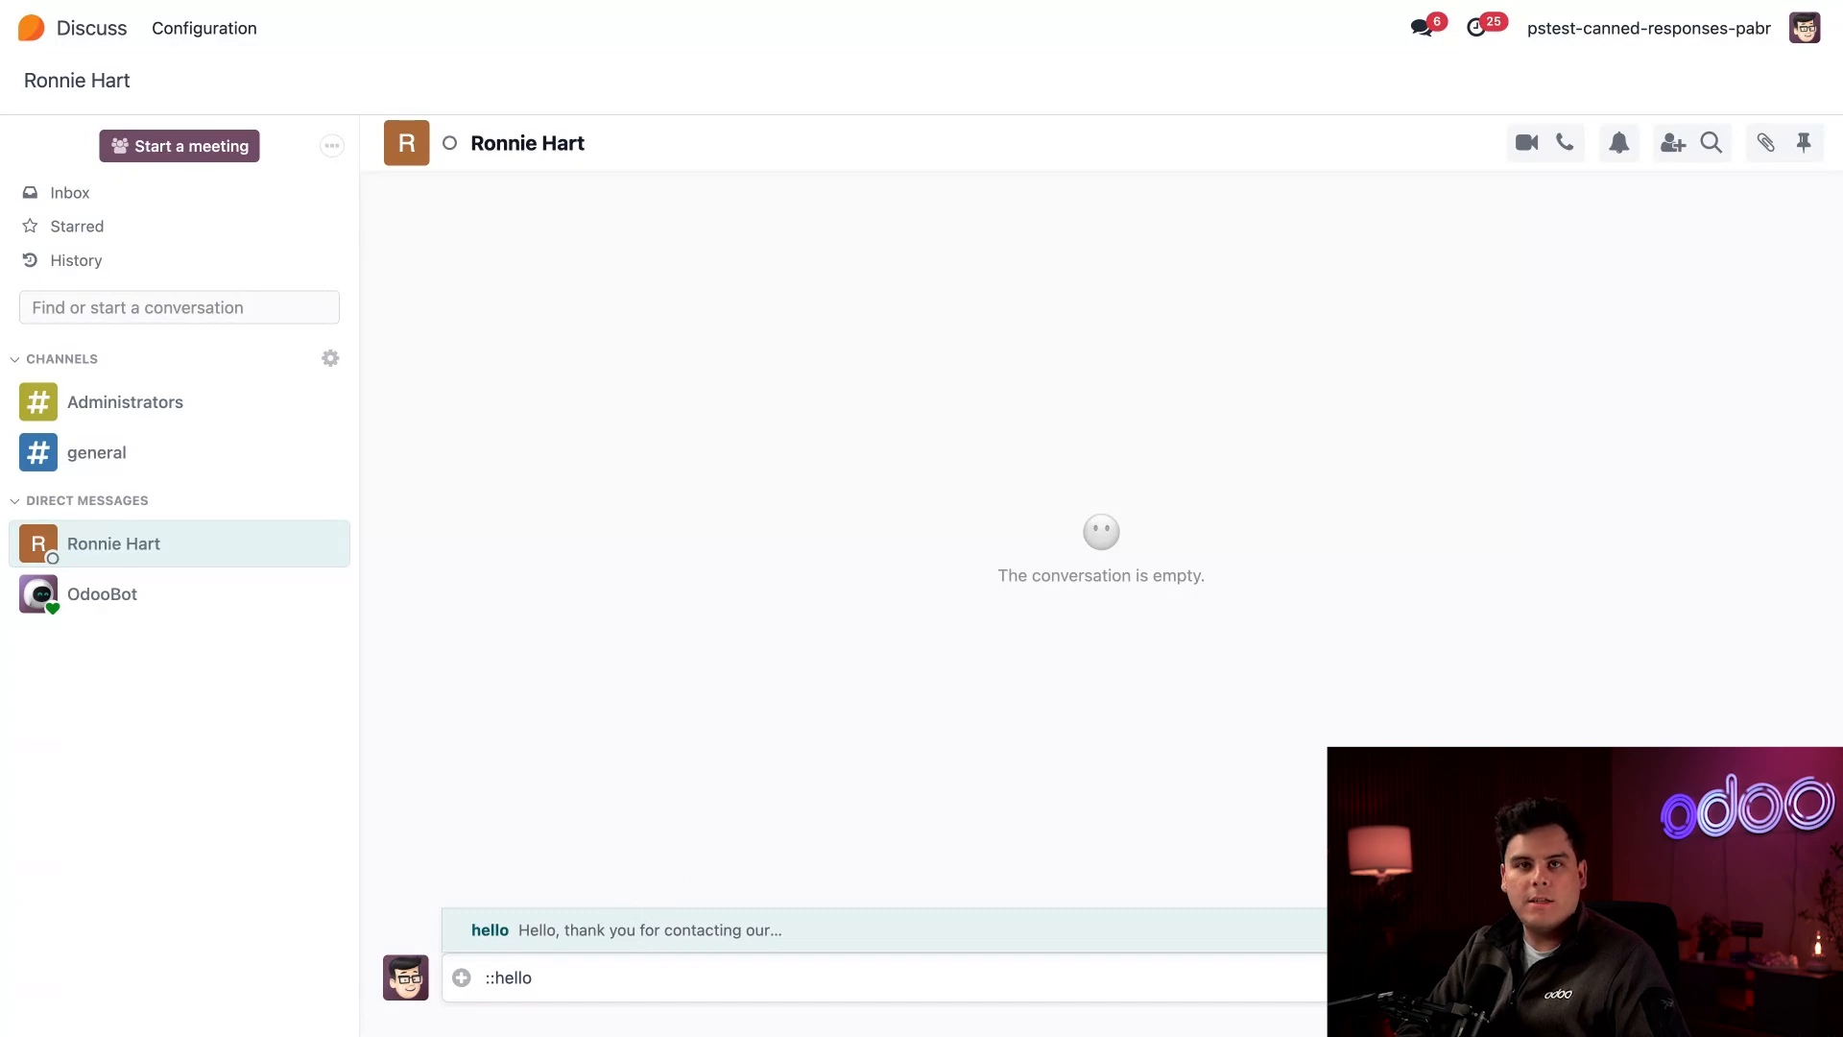
pyautogui.press('Return')
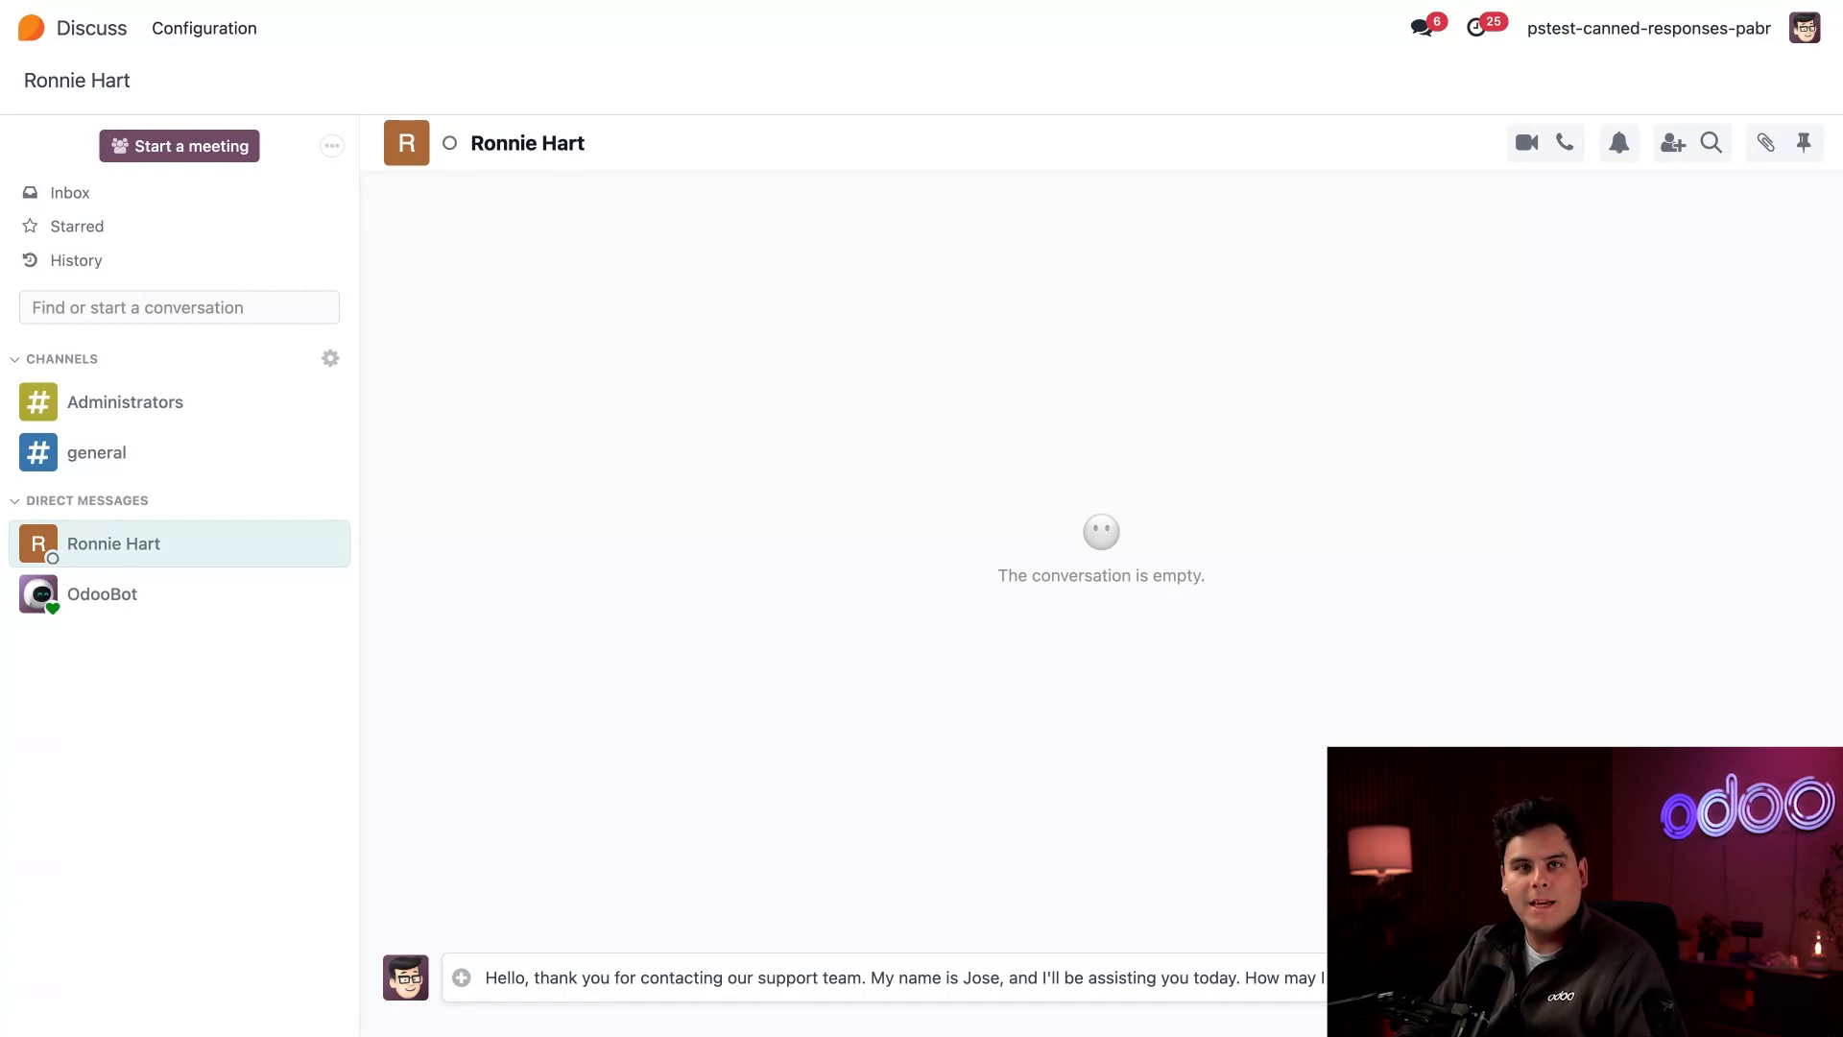
pyautogui.press('Return')
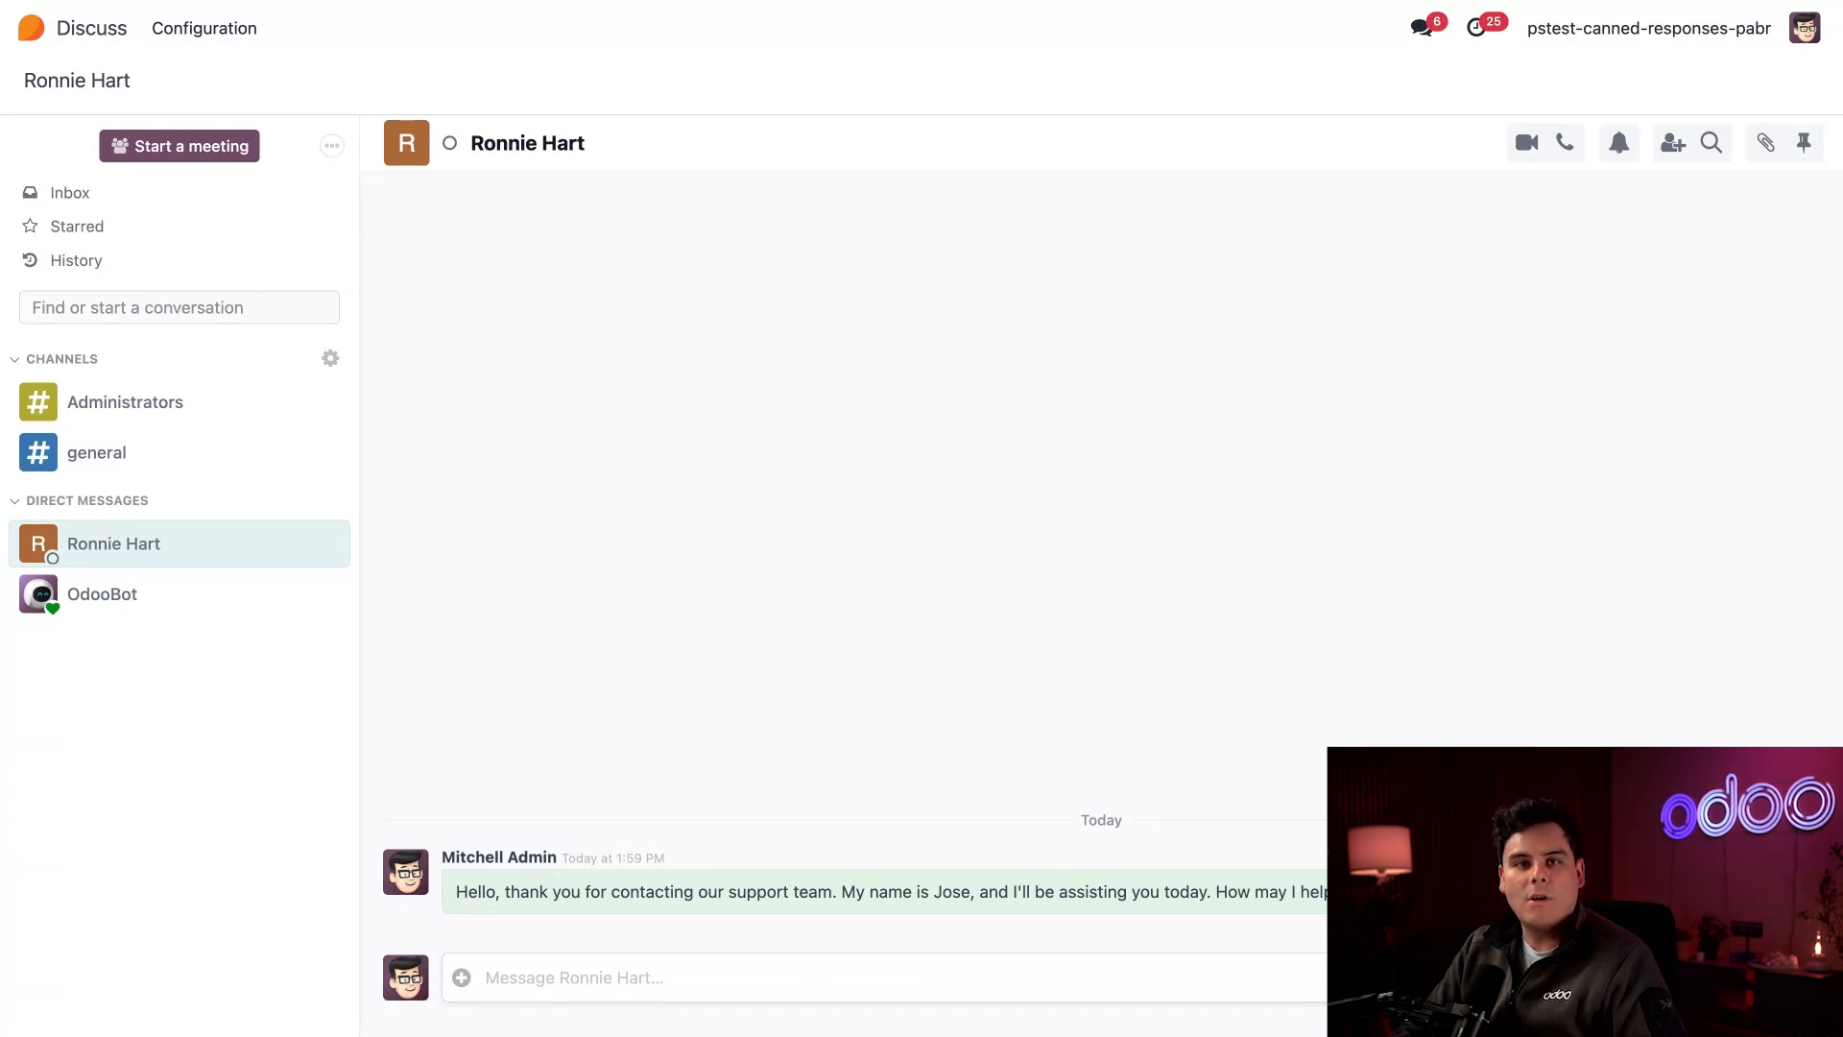
pyautogui.write('::')
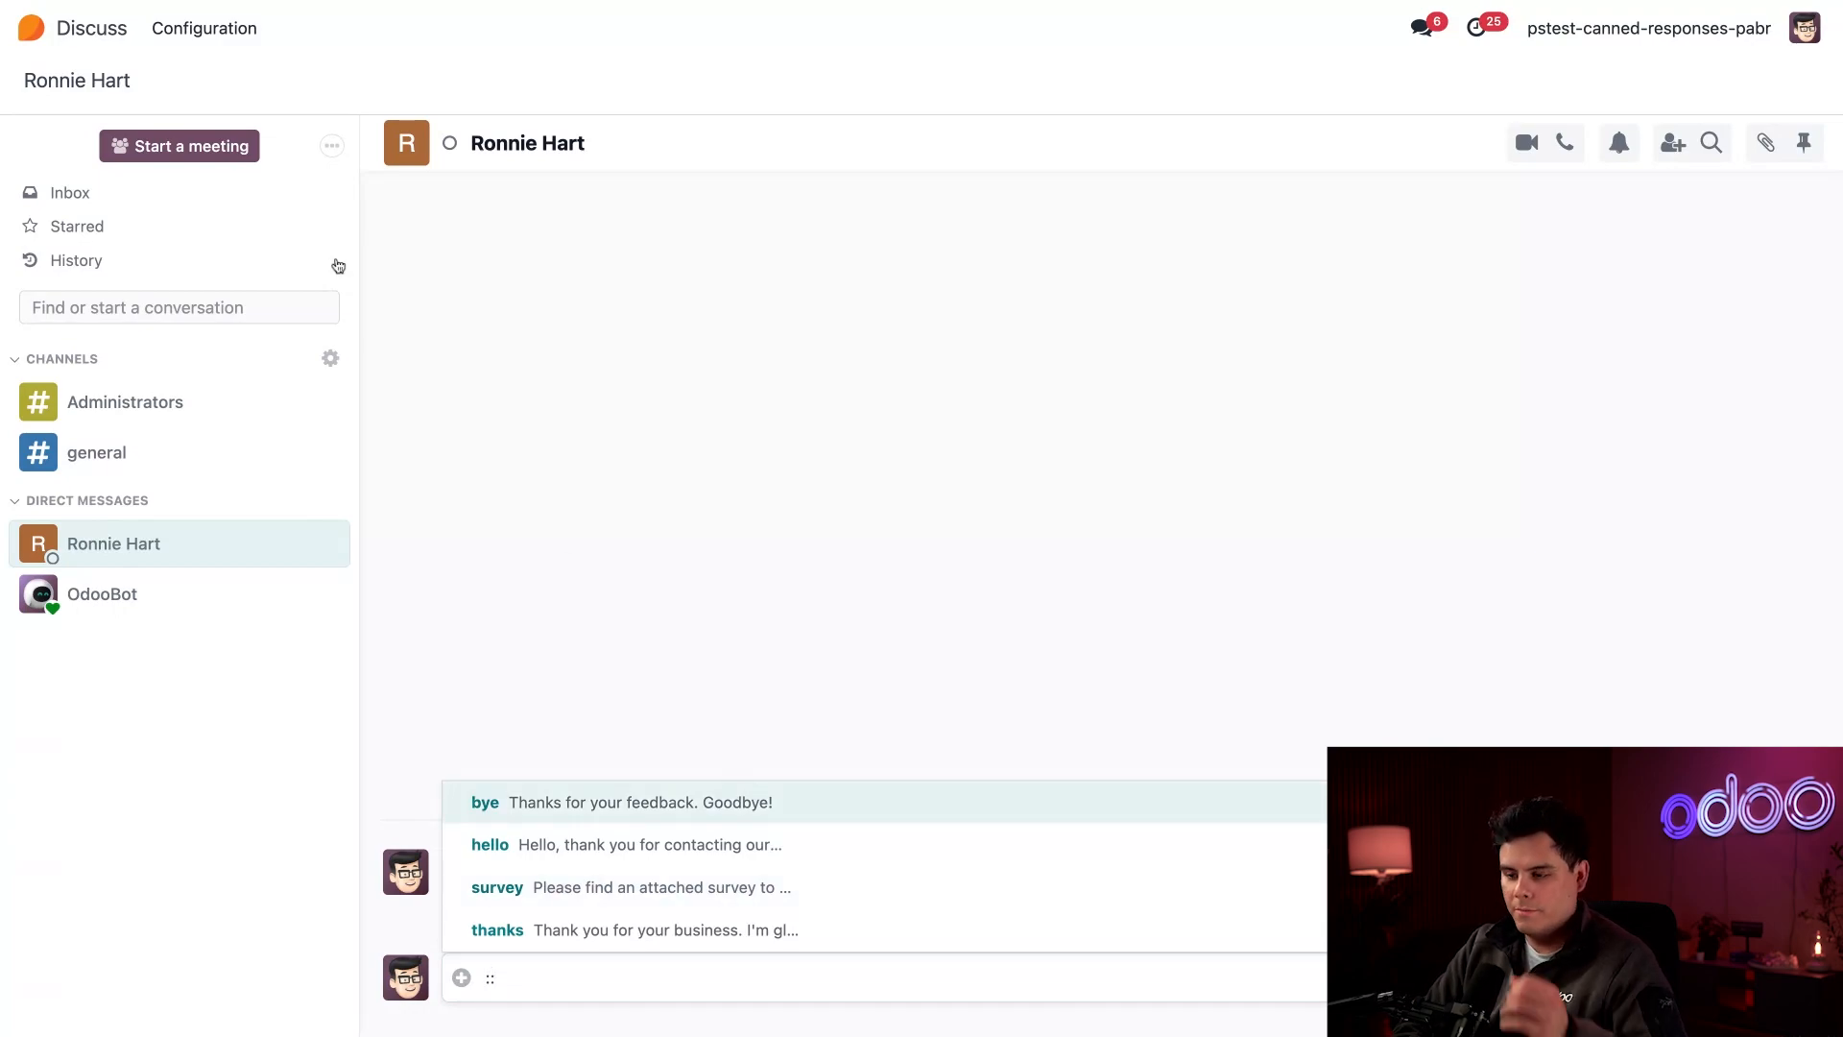
# Switch to the CRM app and open the $18,000.00 opportunity in the pipeline's Won stage
pyautogui.click(78, 38)
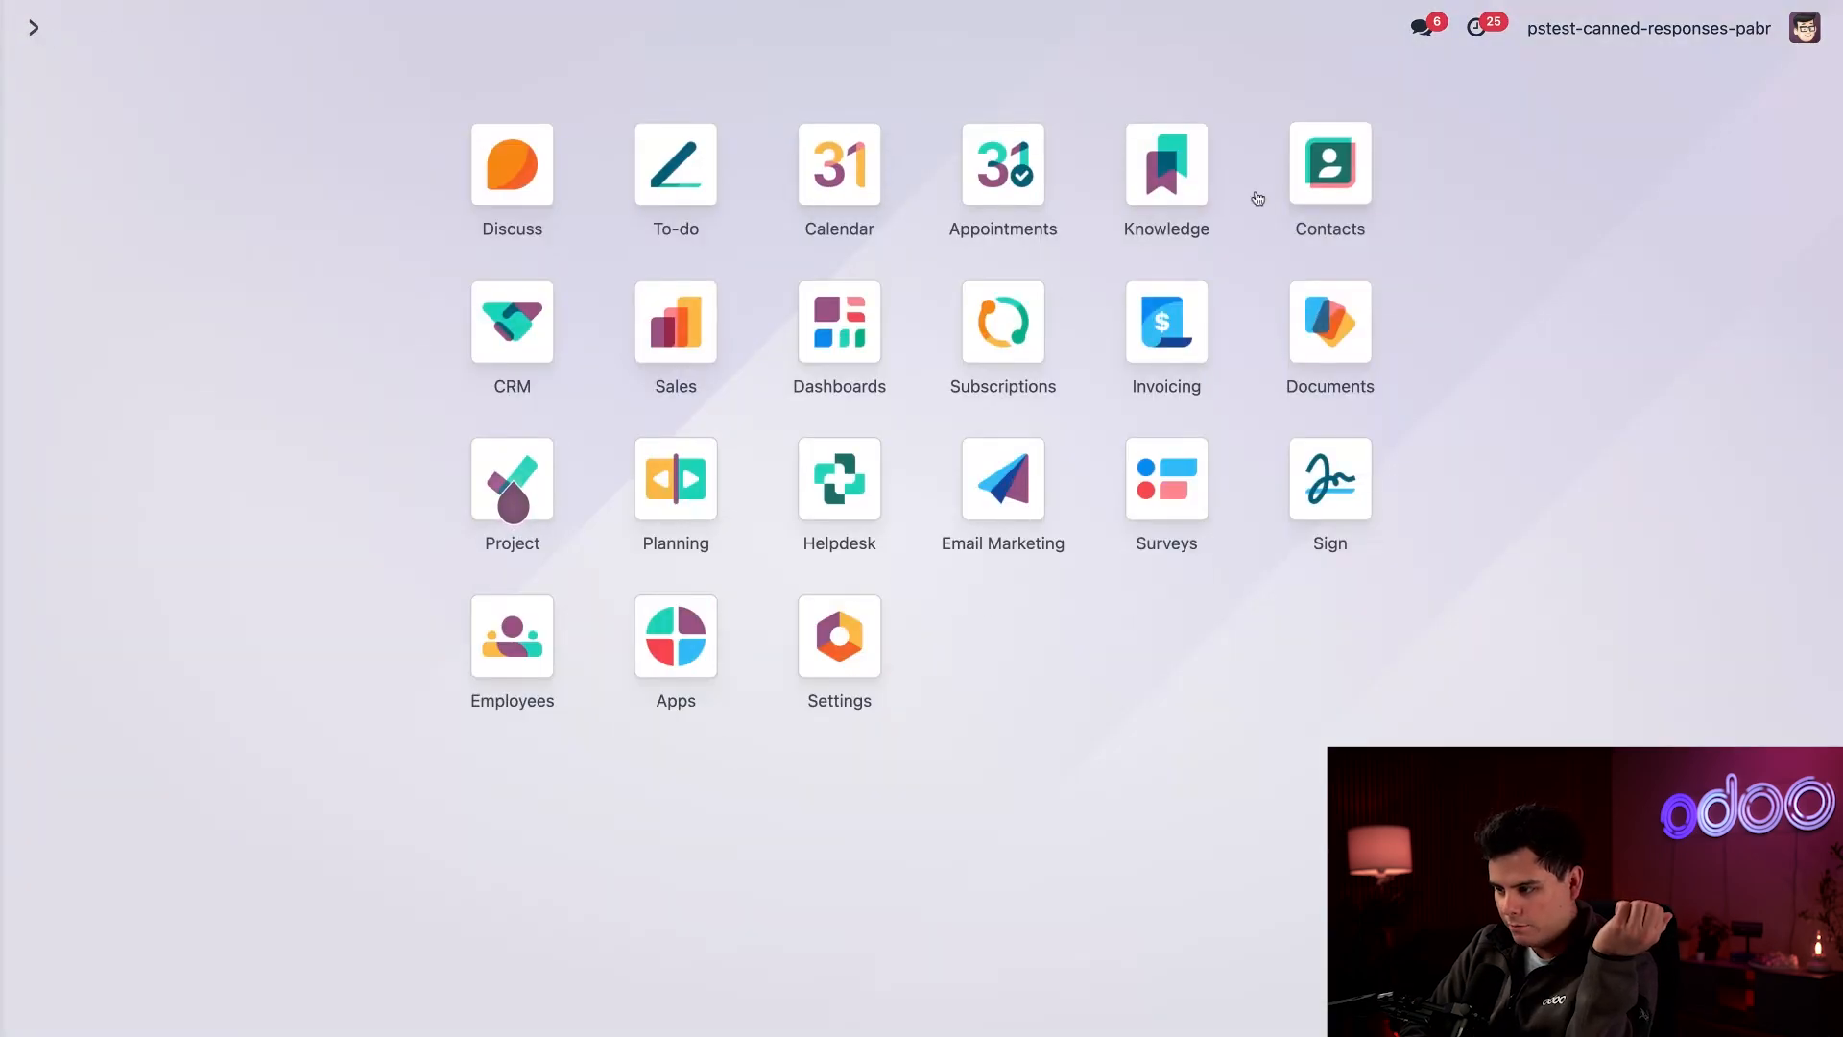
pyautogui.click(511, 336)
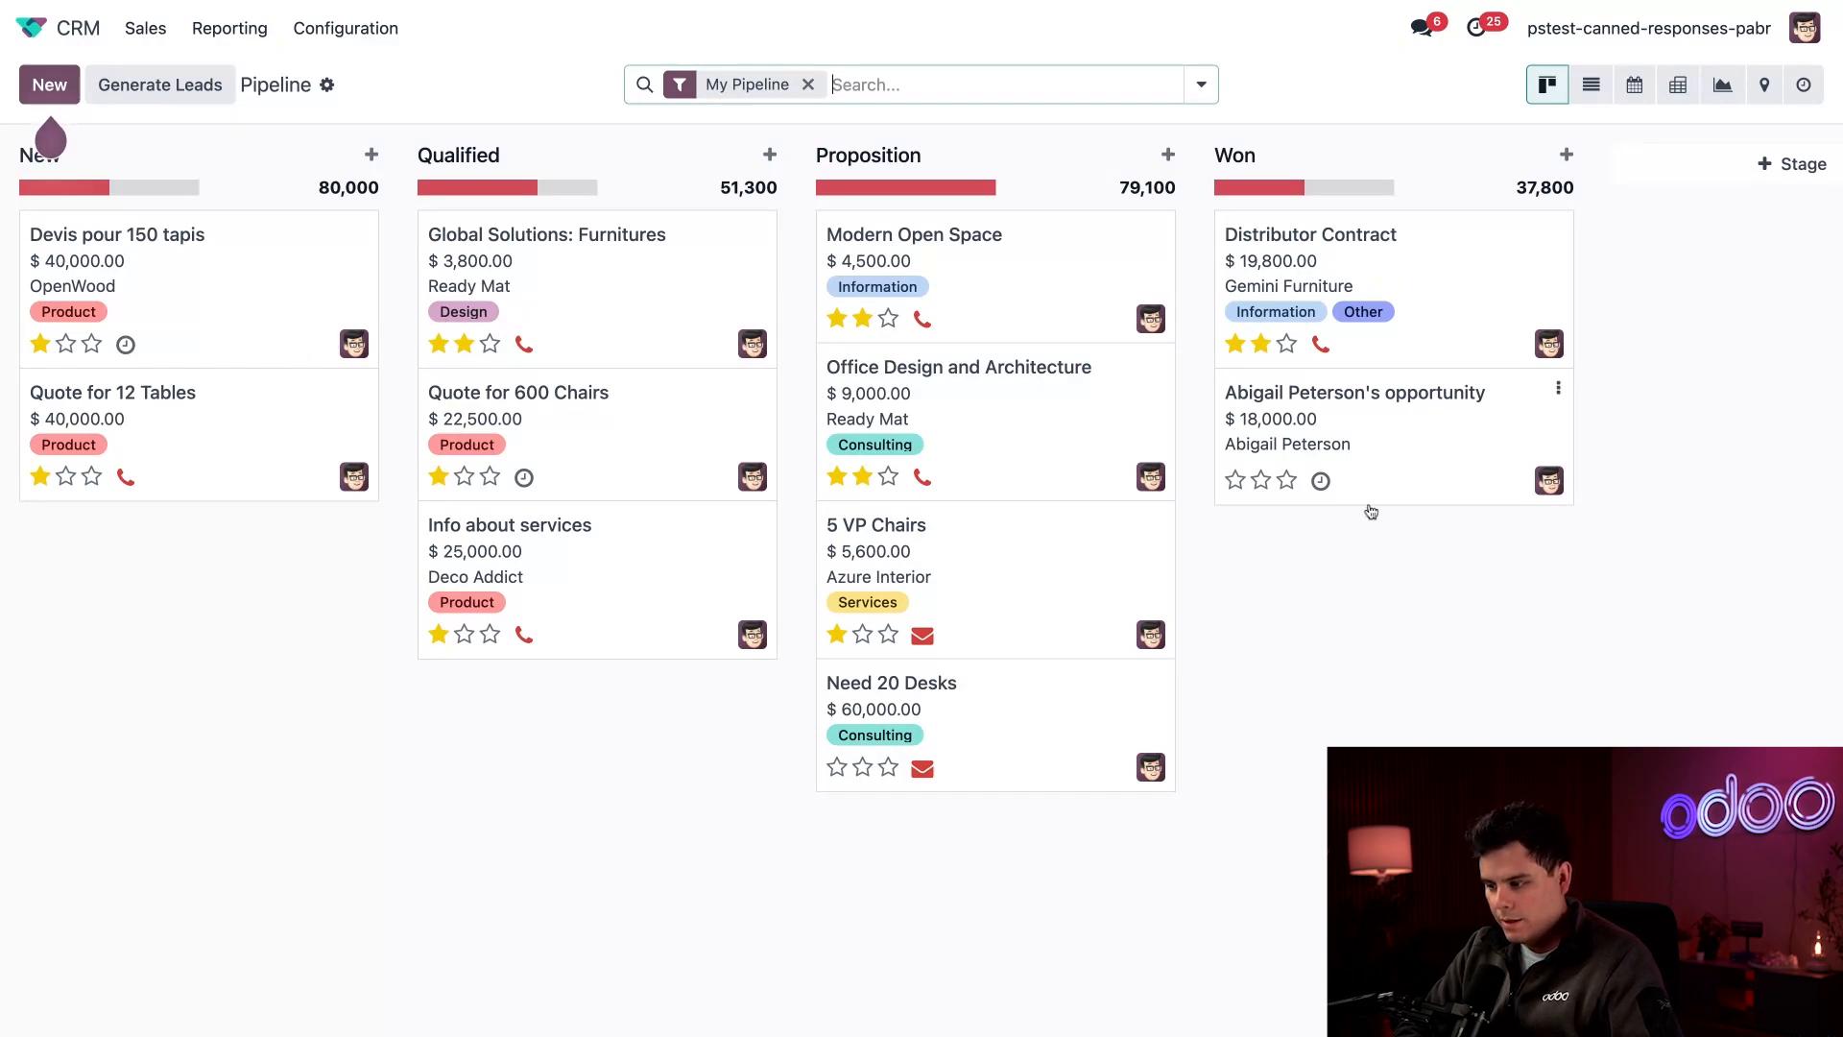
pyautogui.click(1409, 422)
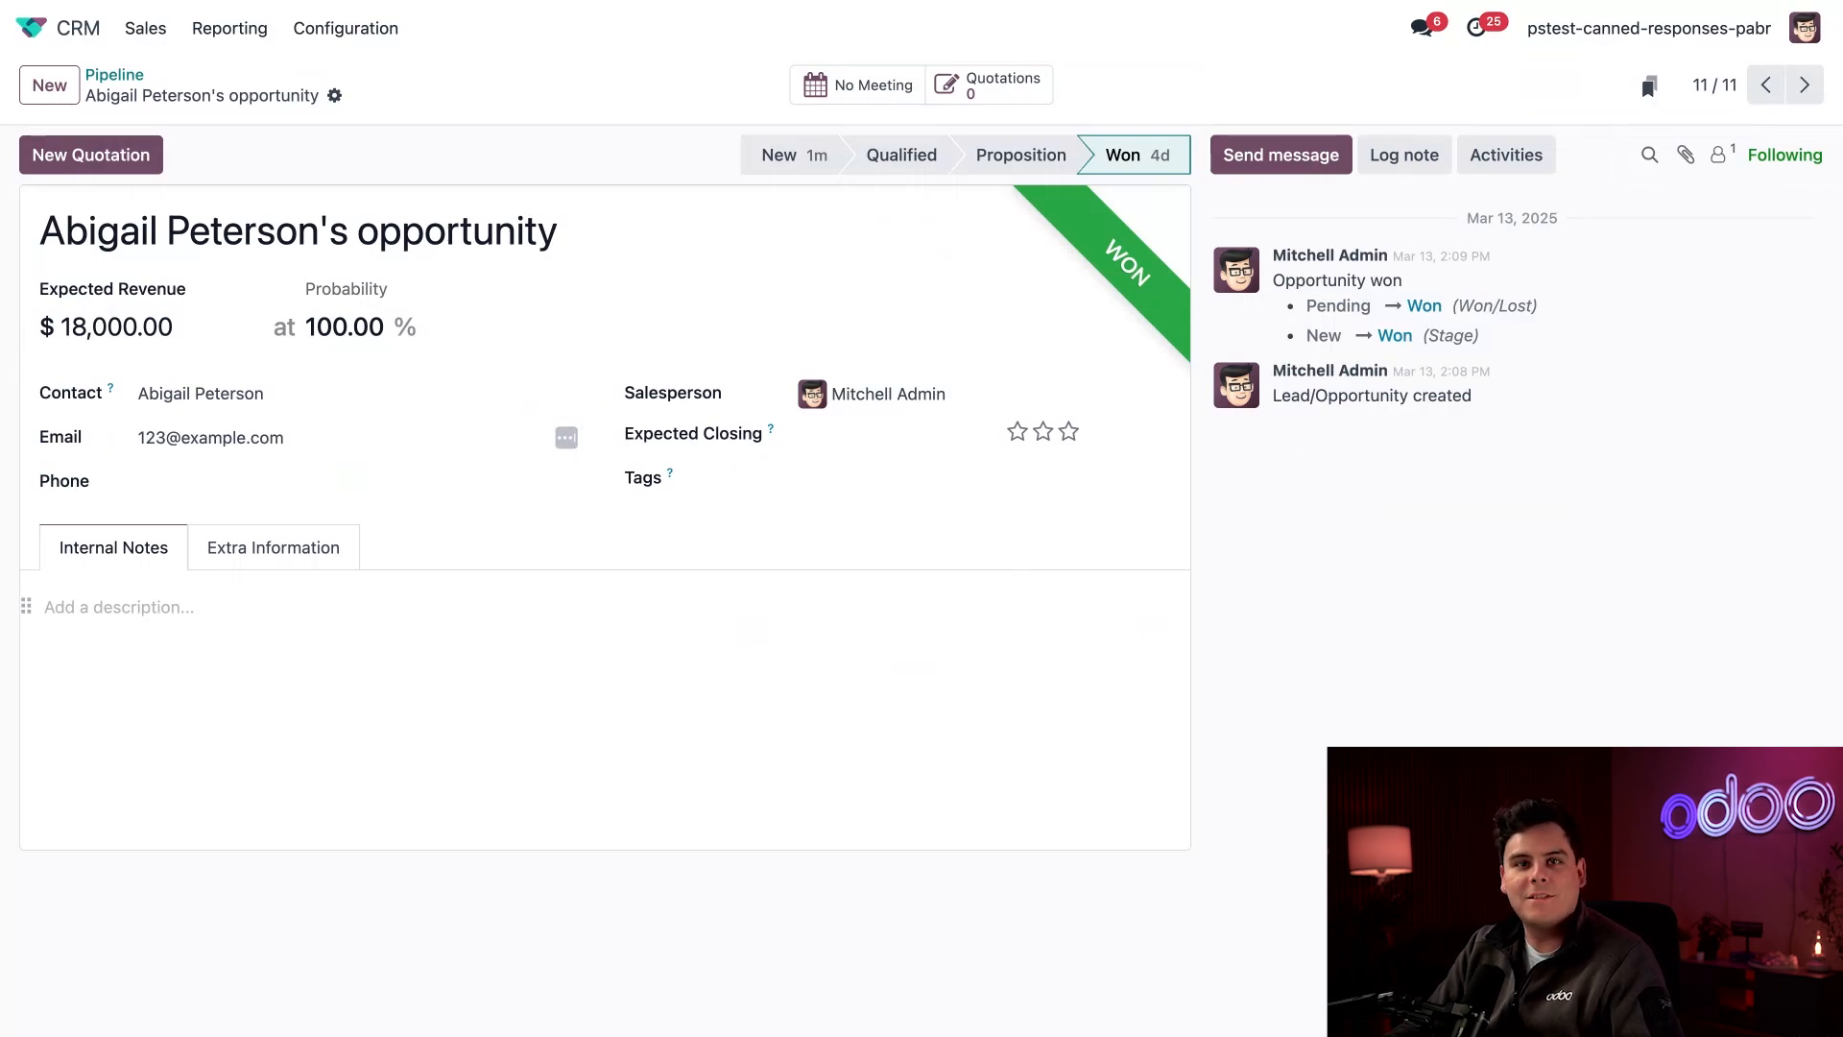
# Start a message to the opportunity's contact and fill it with the survey canned response
pyautogui.click(1280, 157)
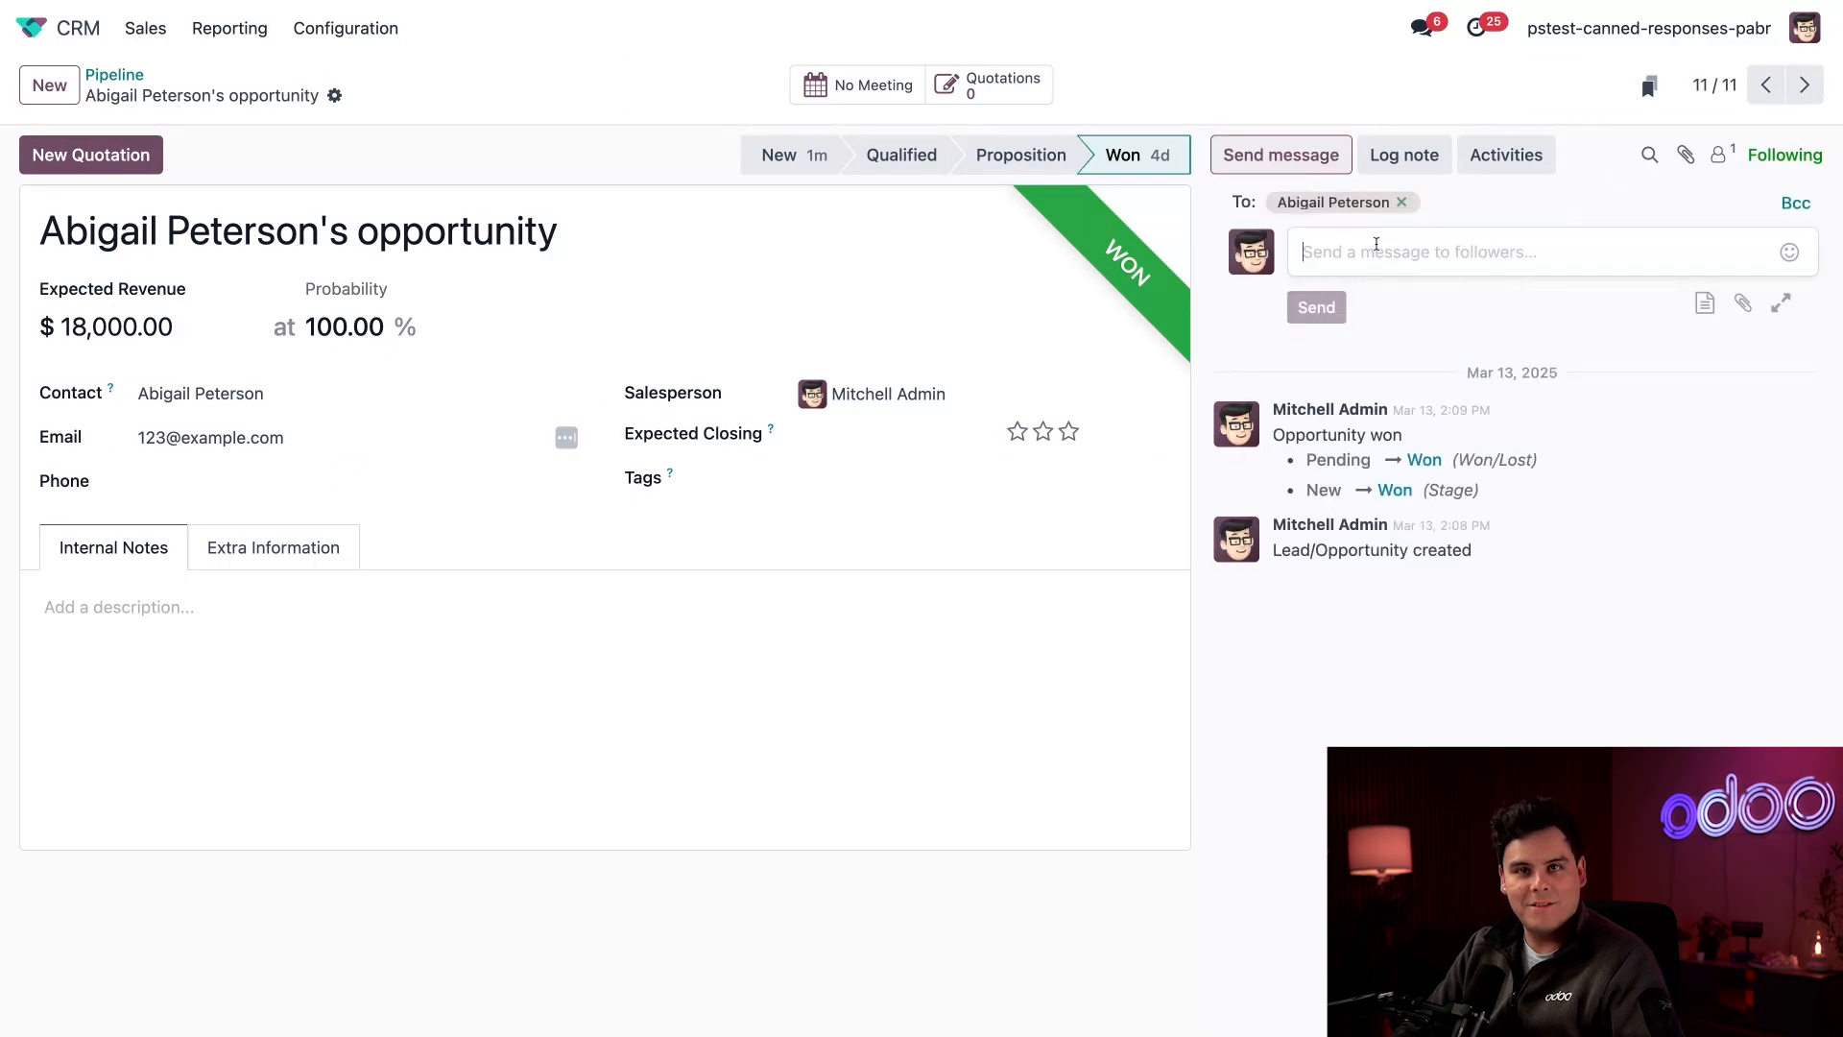
pyautogui.write('::')
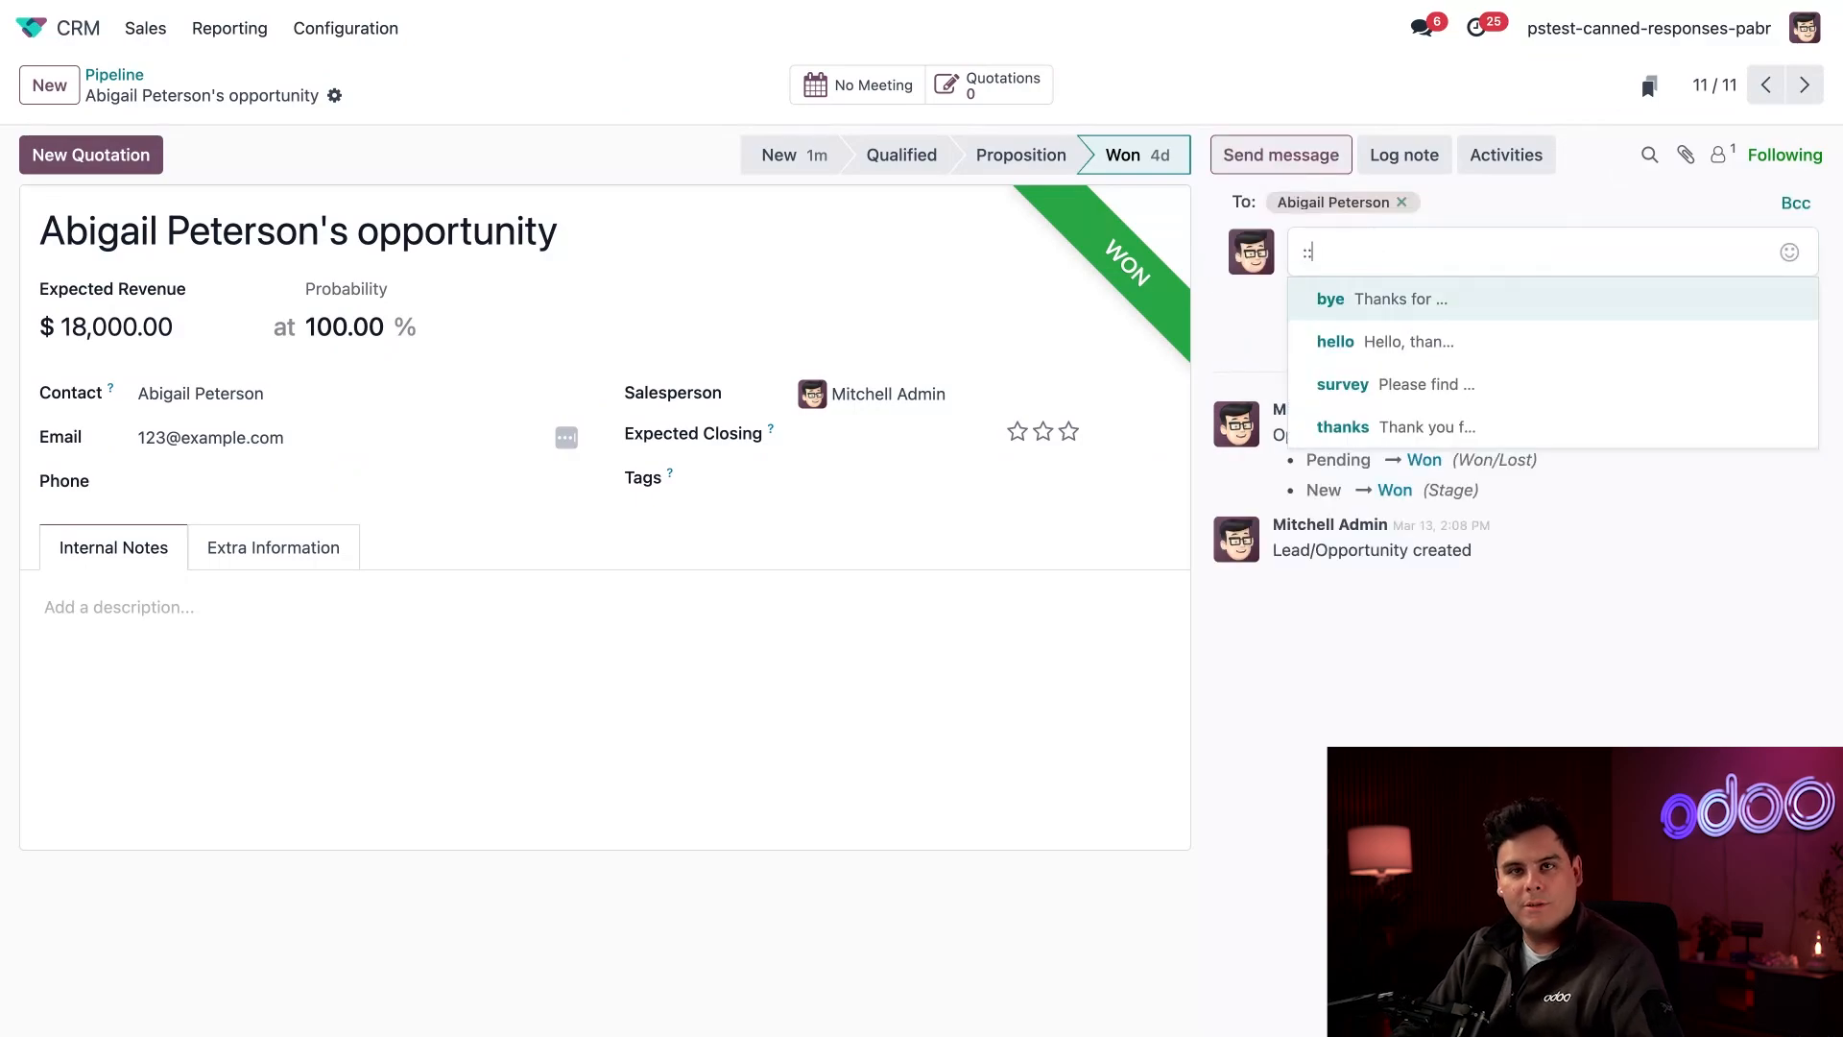
pyautogui.write('surv')
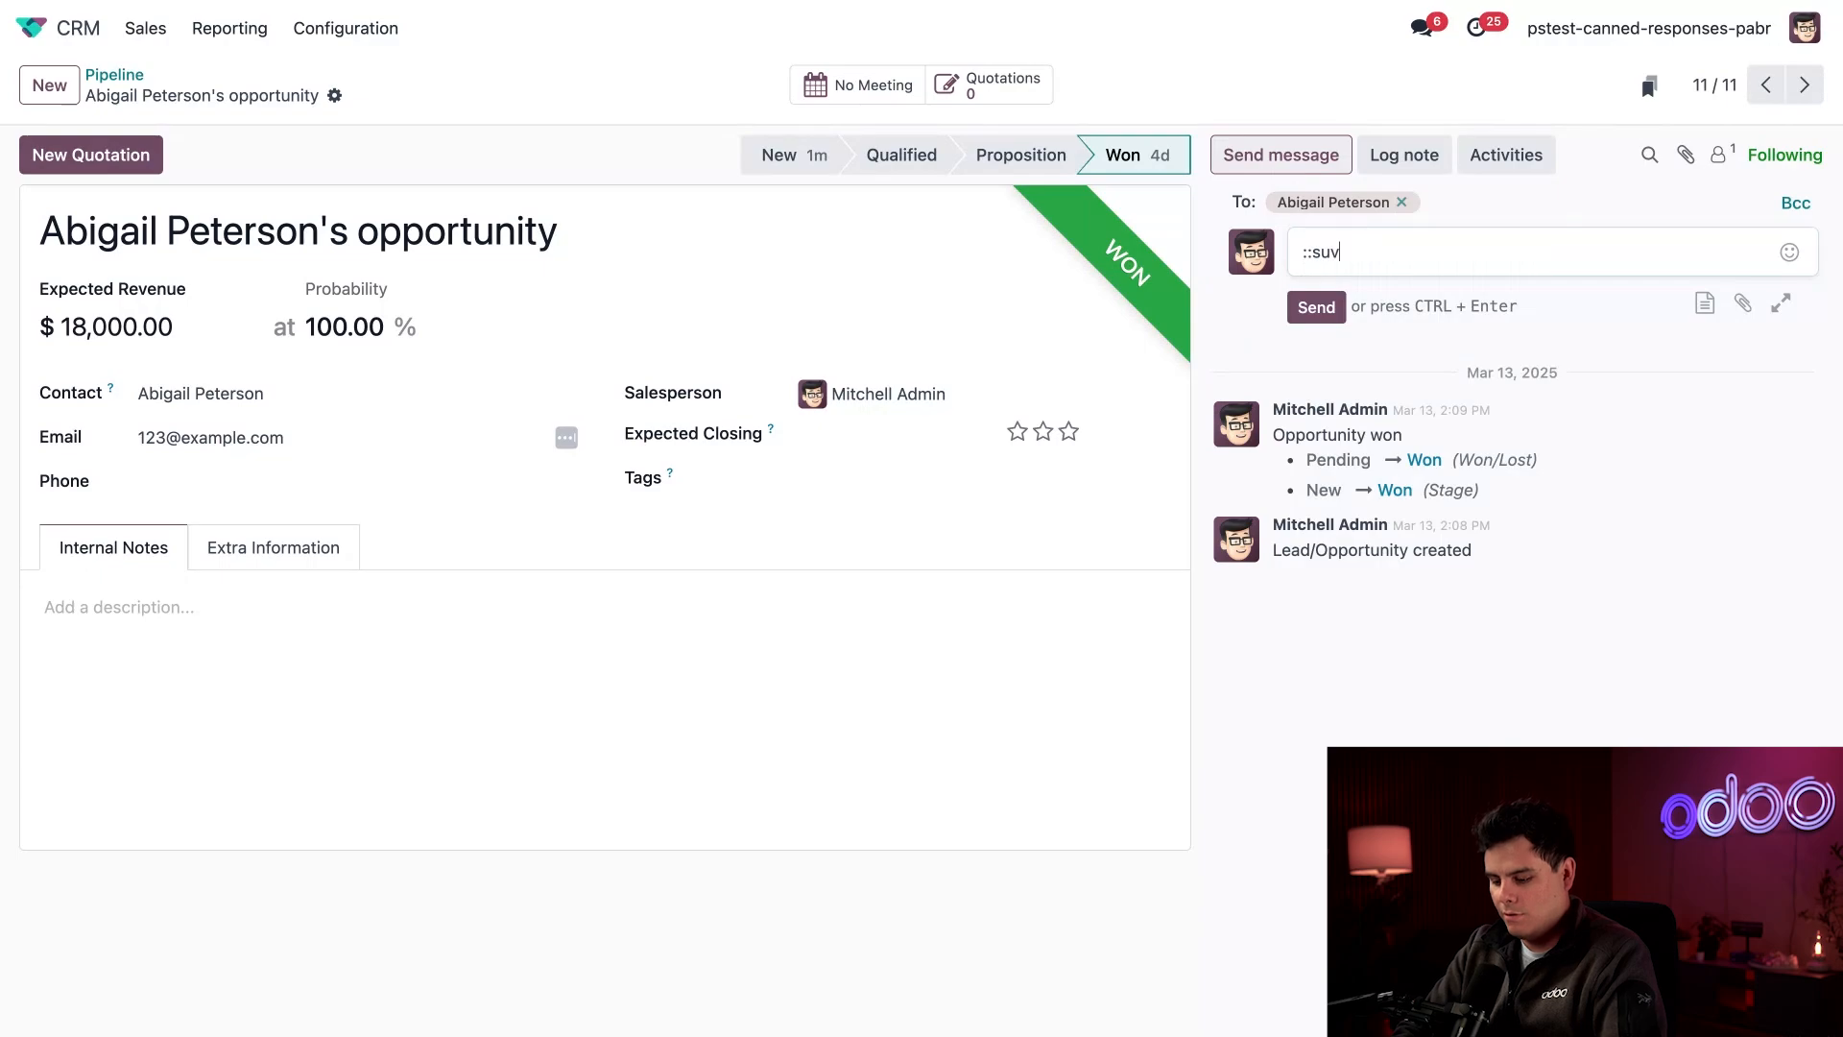
pyautogui.click(1414, 298)
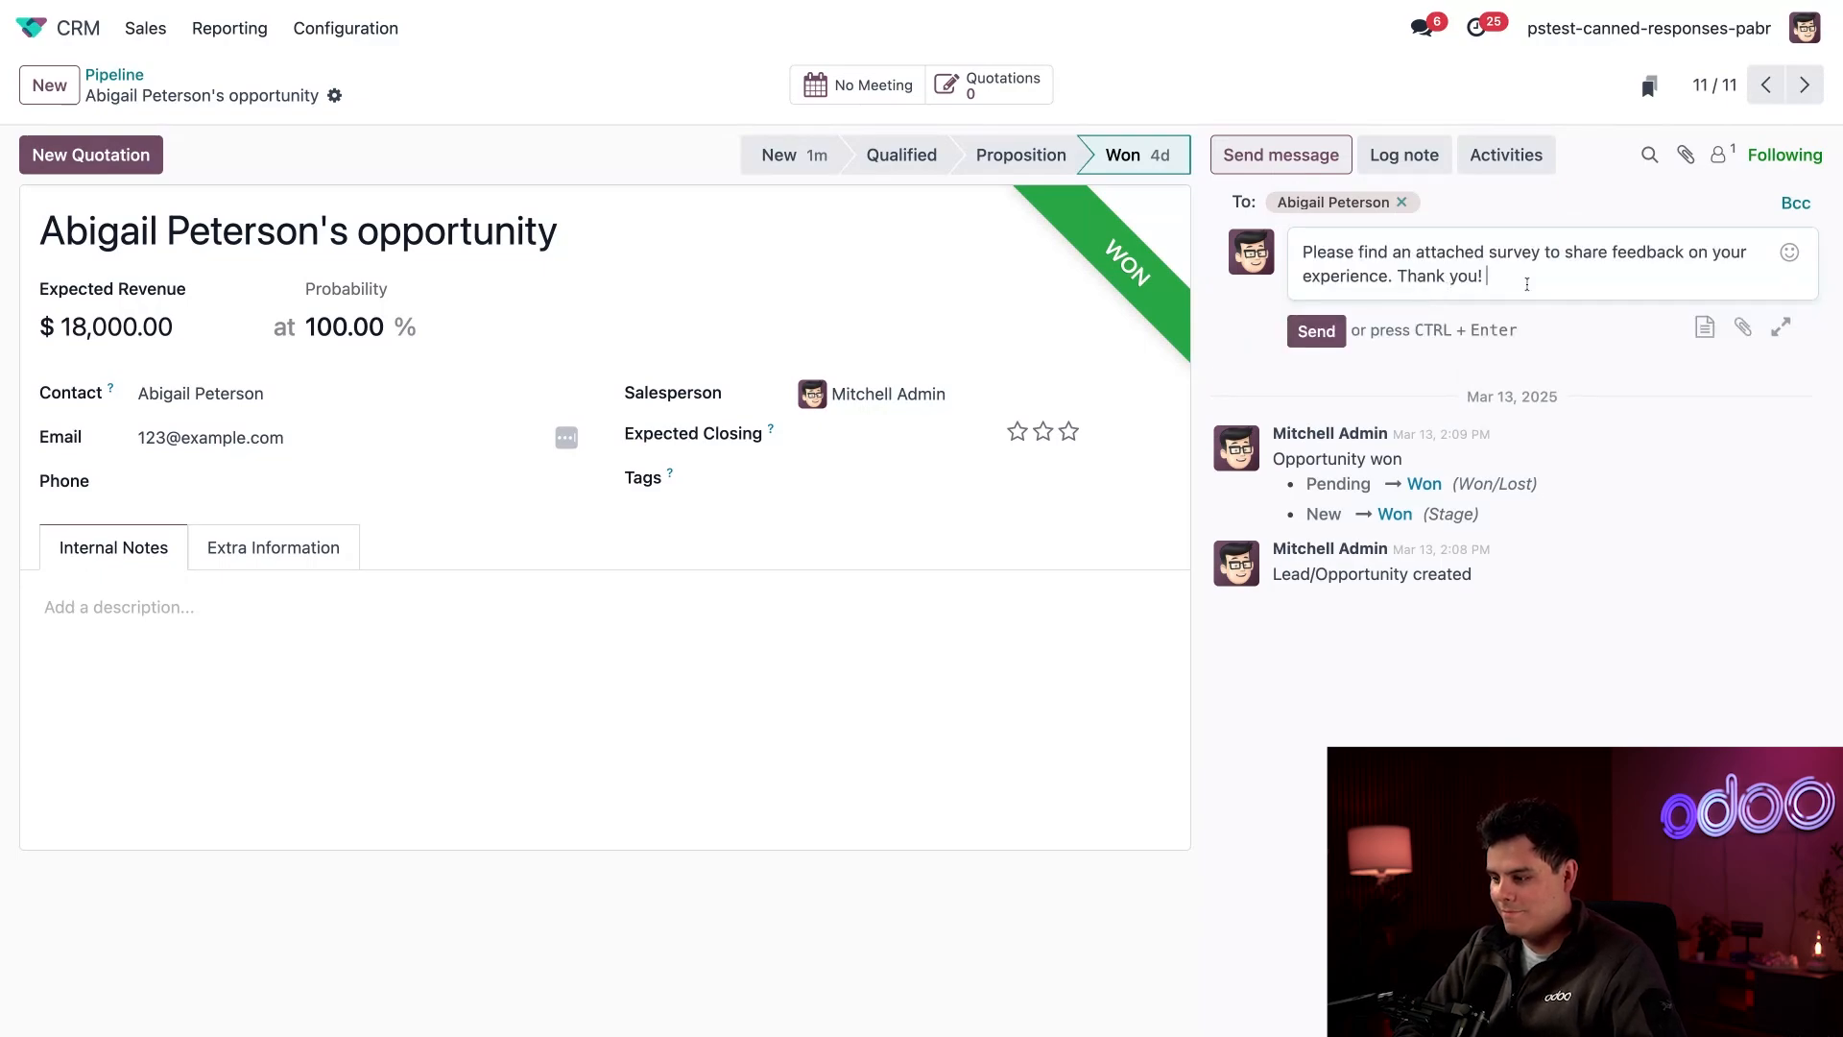